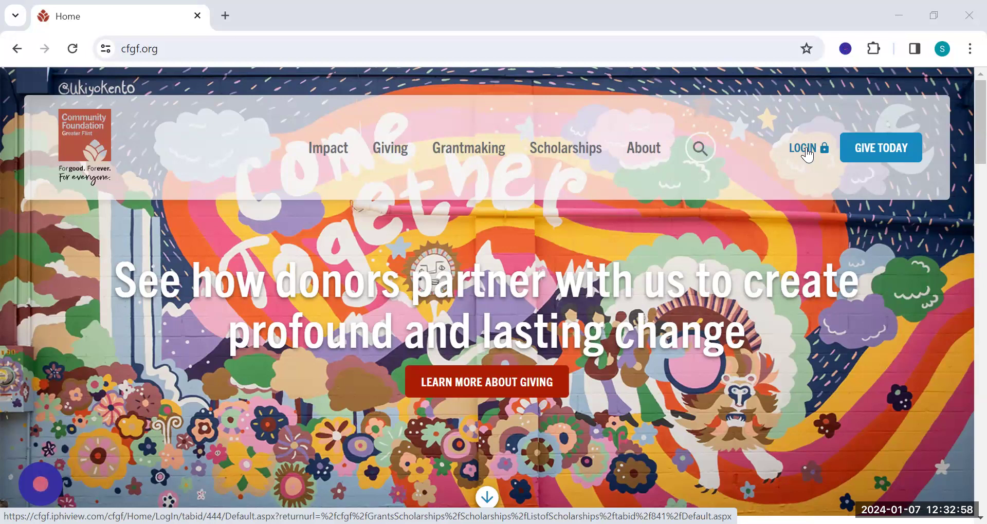
Go to the site's login page and open the non-profit login credentials request form.
{"action": "left_click", "coordinate": [807, 151]}
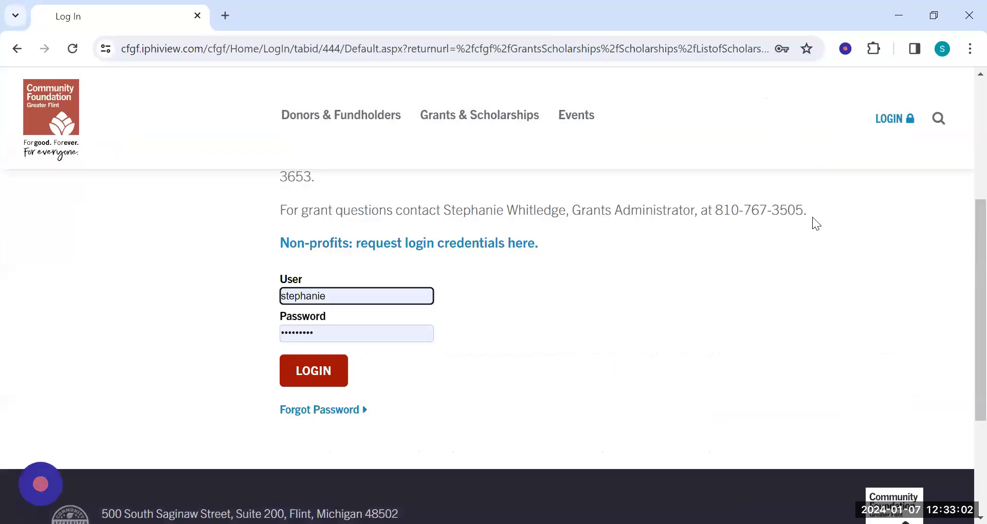
{"action": "scroll", "coordinate": [812, 219], "scroll_direction": "up", "scroll_amount": 3}
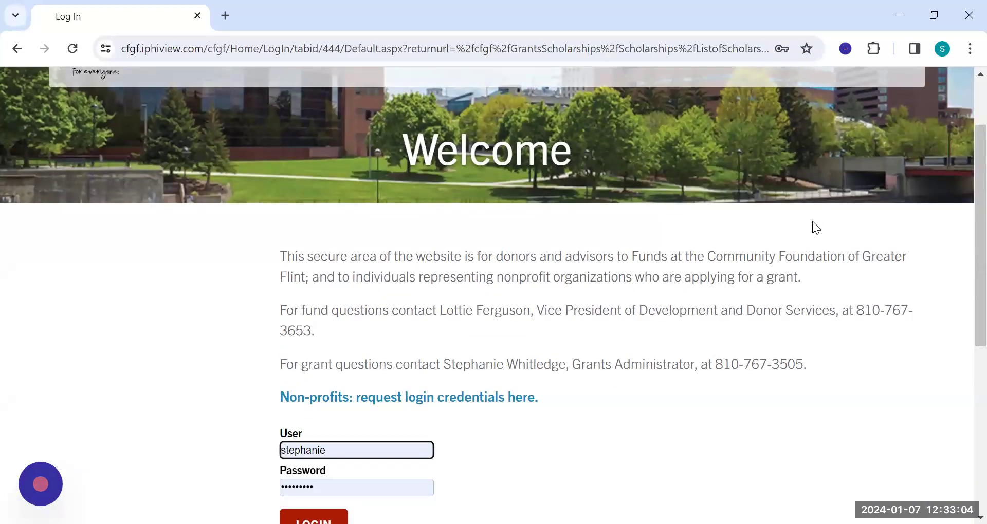
{"action": "scroll", "coordinate": [811, 222], "scroll_direction": "down", "scroll_amount": 2}
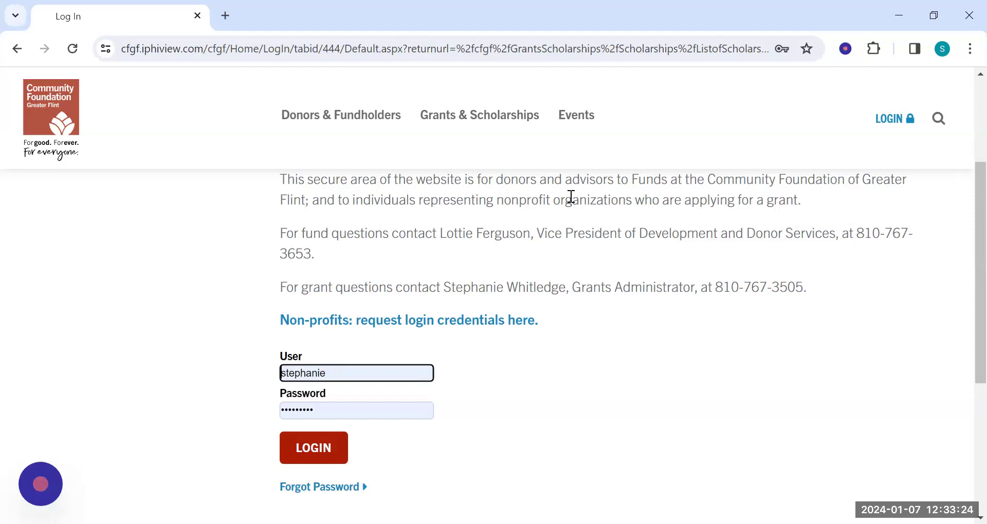
{"action": "left_click", "coordinate": [407, 324]}
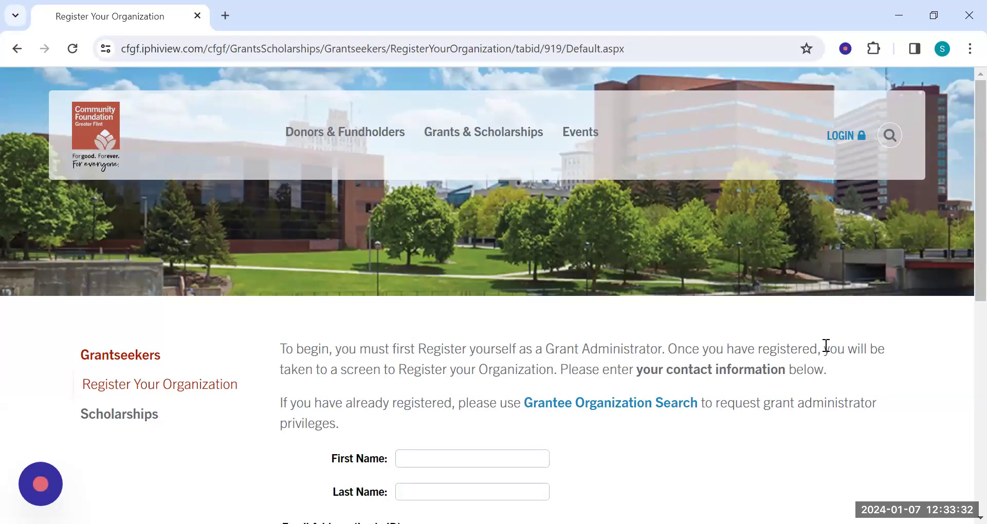
Enter the grant administrator's first and last name in the registration form.
{"action": "scroll", "coordinate": [819, 347], "scroll_direction": "down", "scroll_amount": 1}
{"action": "scroll", "coordinate": [825, 345], "scroll_direction": "down", "scroll_amount": 1}
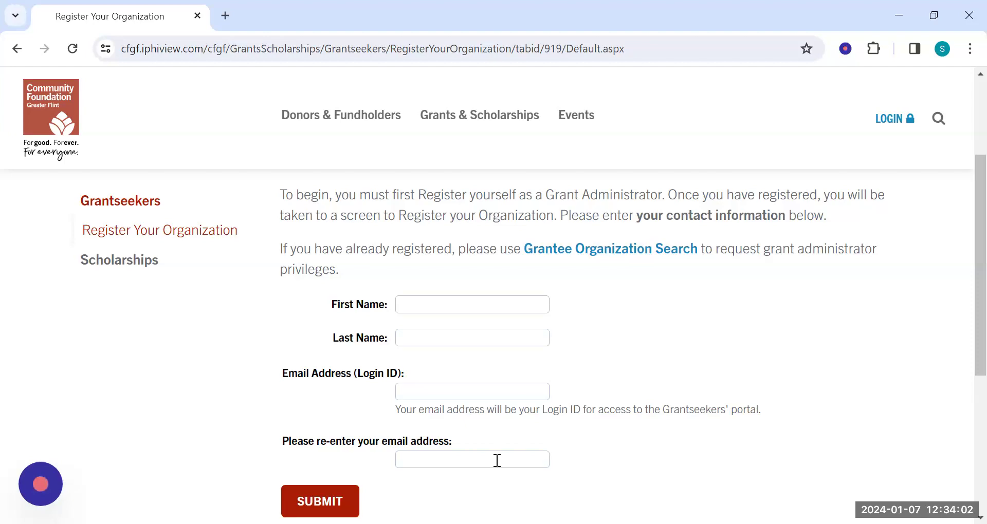
{"action": "left_click", "coordinate": [501, 307]}
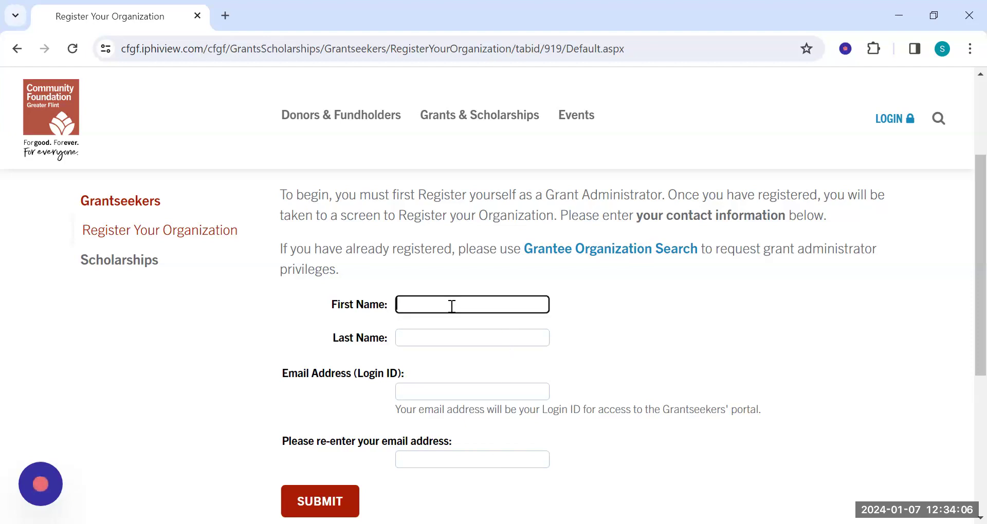
{"action": "key", "text": "Tab"}
Enter the administrator's email address in both email fields and try to submit the registration.
{"action": "key", "text": "Tab"}
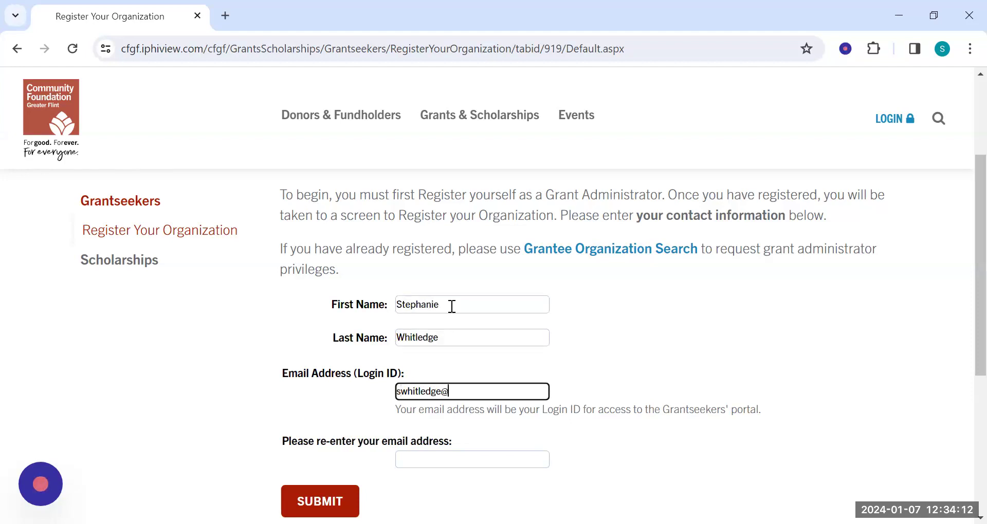
{"action": "key", "text": "Tab"}
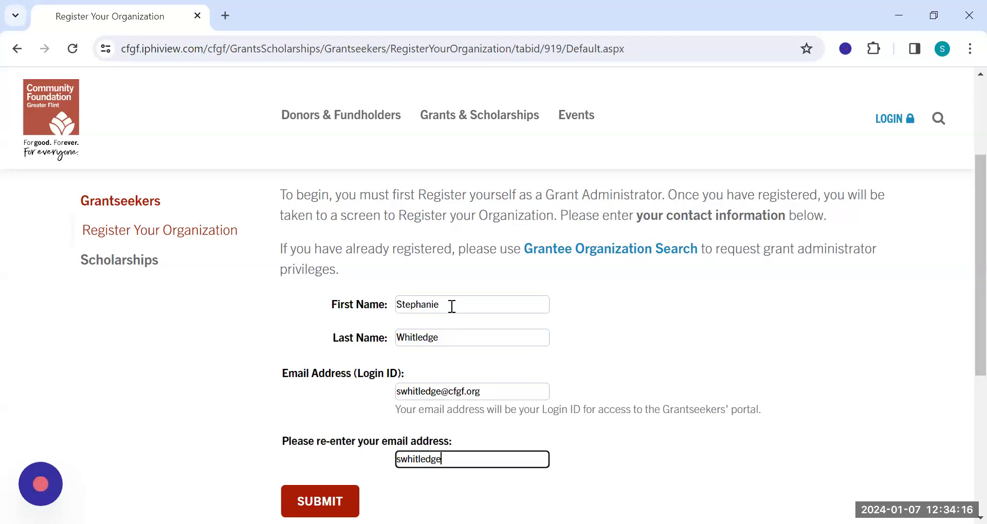
{"action": "left_click", "coordinate": [325, 499]}
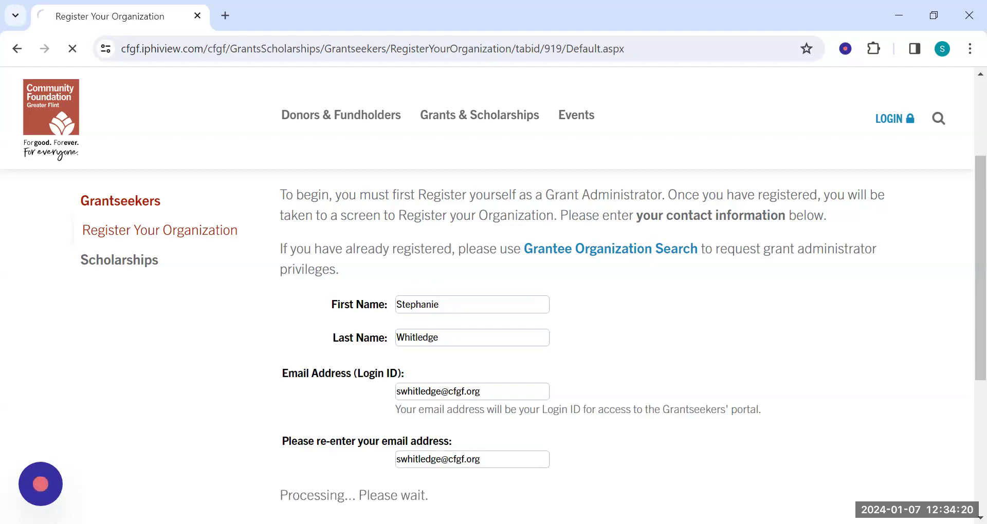
{"action": "scroll", "coordinate": [337, 430], "scroll_direction": "down", "scroll_amount": 3}
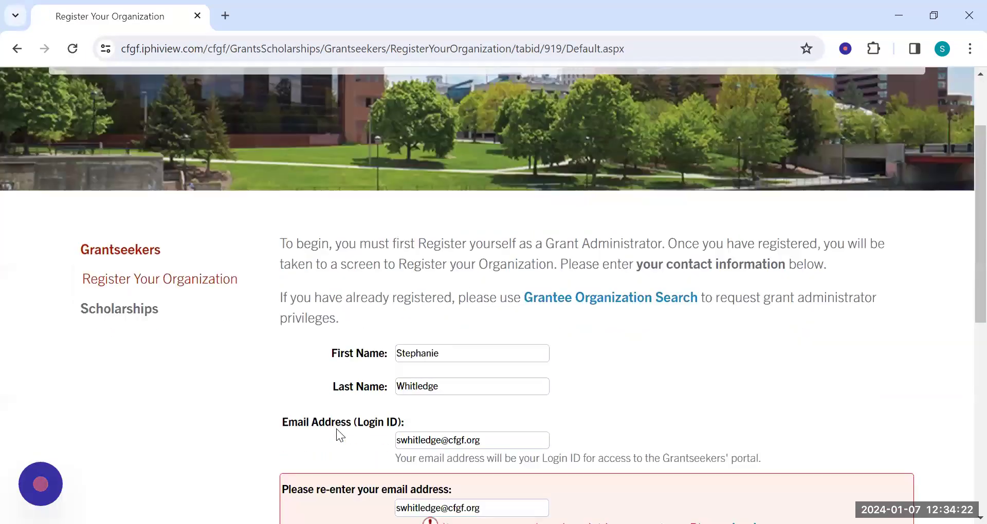
{"action": "scroll", "coordinate": [336, 429], "scroll_direction": "down", "scroll_amount": 1}
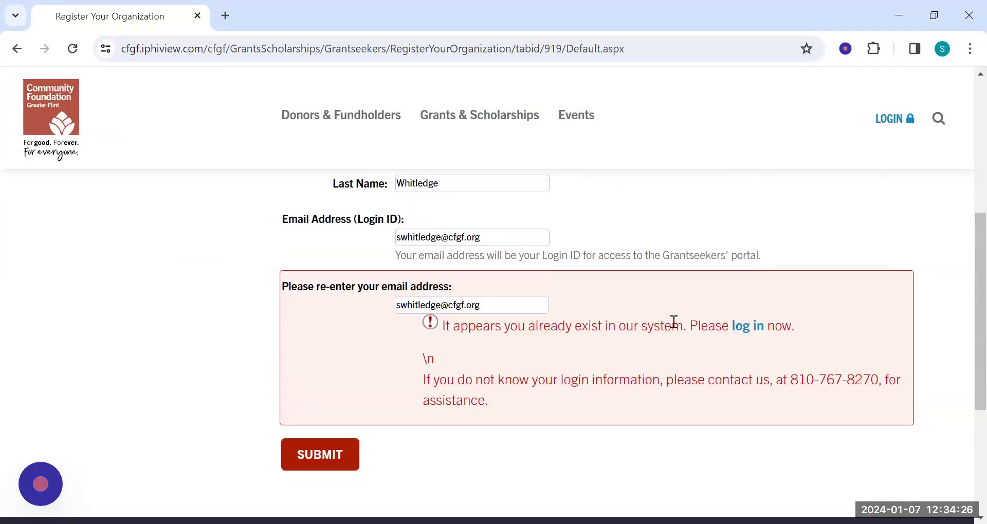
Reload the Register Your Organization page with a blank form and follow its Grantee Organization Search link.
{"action": "scroll", "coordinate": [679, 341], "scroll_direction": "up", "scroll_amount": 1}
{"action": "scroll", "coordinate": [677, 340], "scroll_direction": "up", "scroll_amount": 2}
{"action": "scroll", "coordinate": [678, 340], "scroll_direction": "up", "scroll_amount": 1}
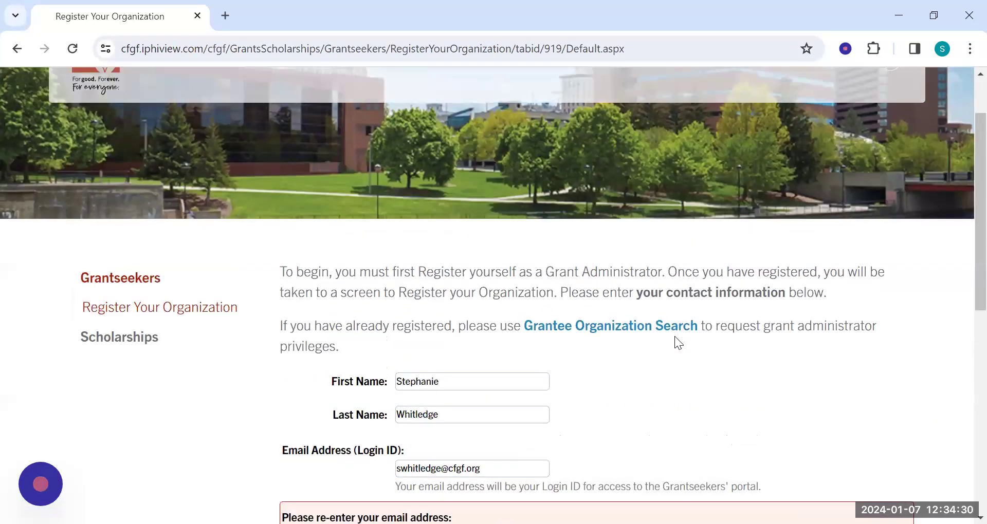
{"action": "left_click", "coordinate": [198, 309]}
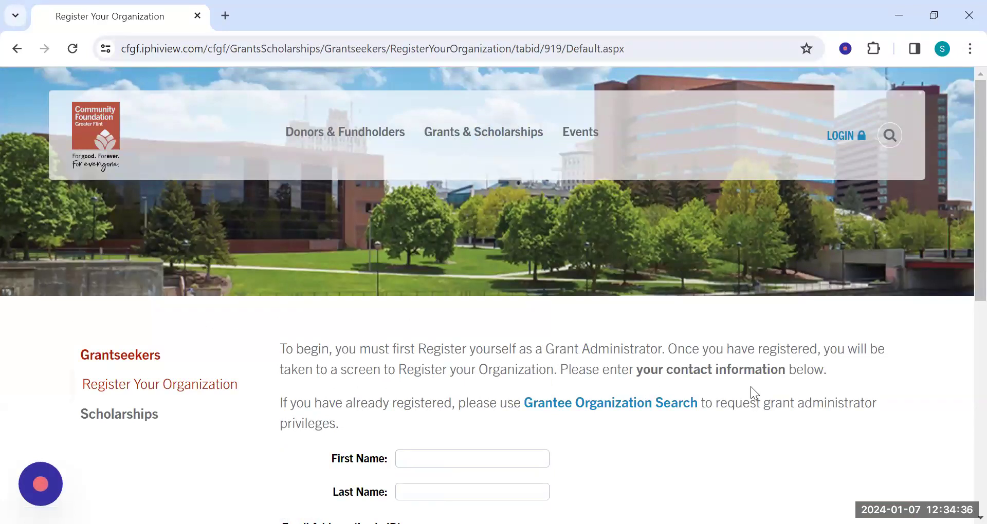
{"action": "scroll", "coordinate": [181, 371], "scroll_direction": "down", "scroll_amount": 1}
{"action": "scroll", "coordinate": [180, 371], "scroll_direction": "down", "scroll_amount": 2}
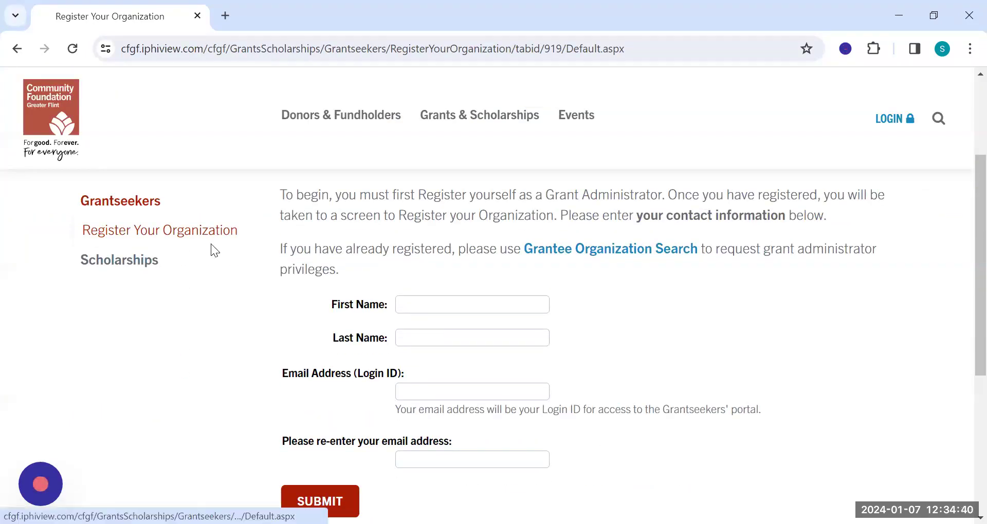
{"action": "left_click", "coordinate": [626, 250]}
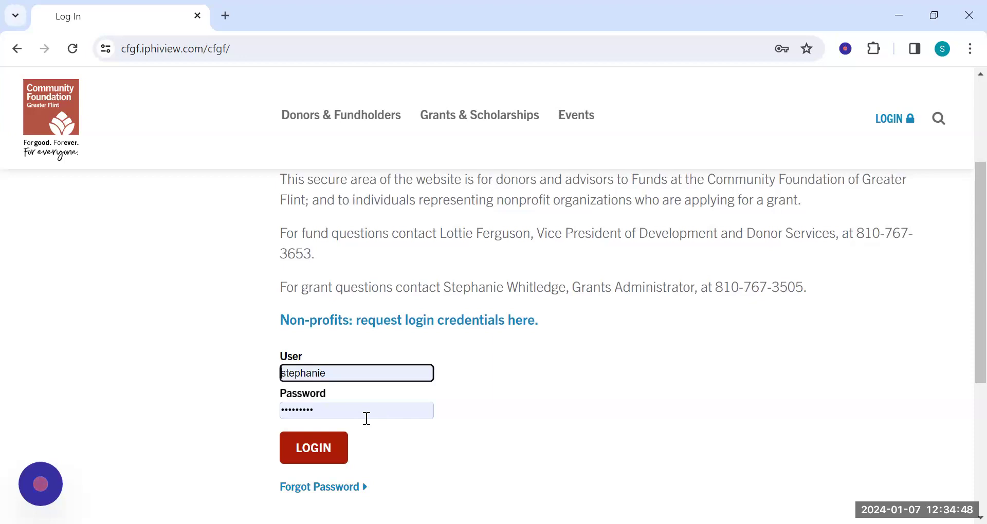
Log in with the saved credentials and open the Grantee Dashboard from the Grantseekers section.
{"action": "left_click", "coordinate": [316, 455]}
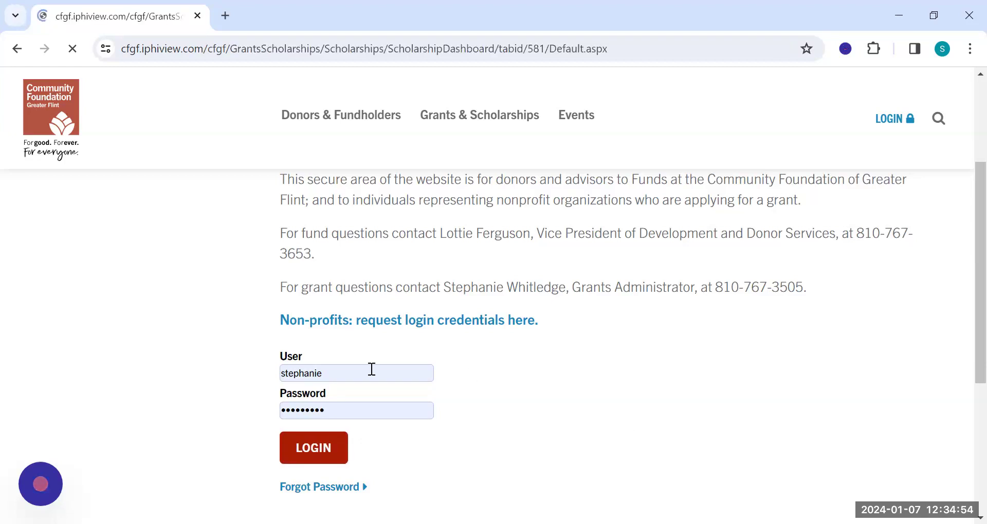
{"action": "scroll", "coordinate": [147, 297], "scroll_direction": "down", "scroll_amount": 2}
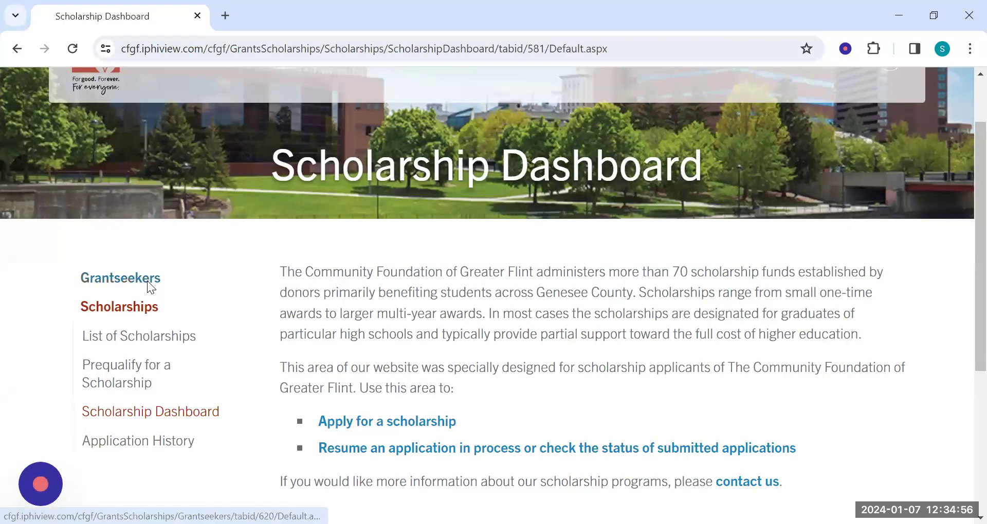
{"action": "left_click", "coordinate": [148, 281]}
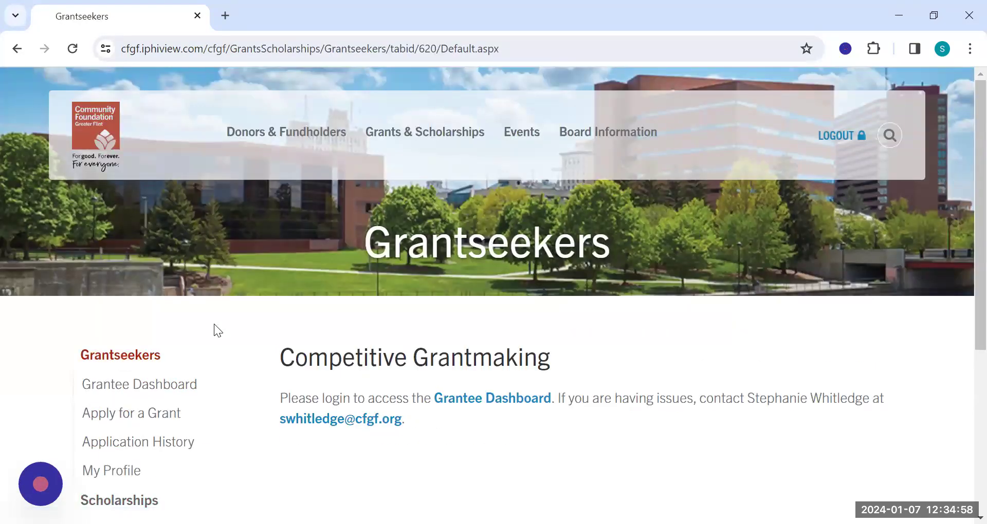
{"action": "scroll", "coordinate": [213, 324], "scroll_direction": "down", "scroll_amount": 2}
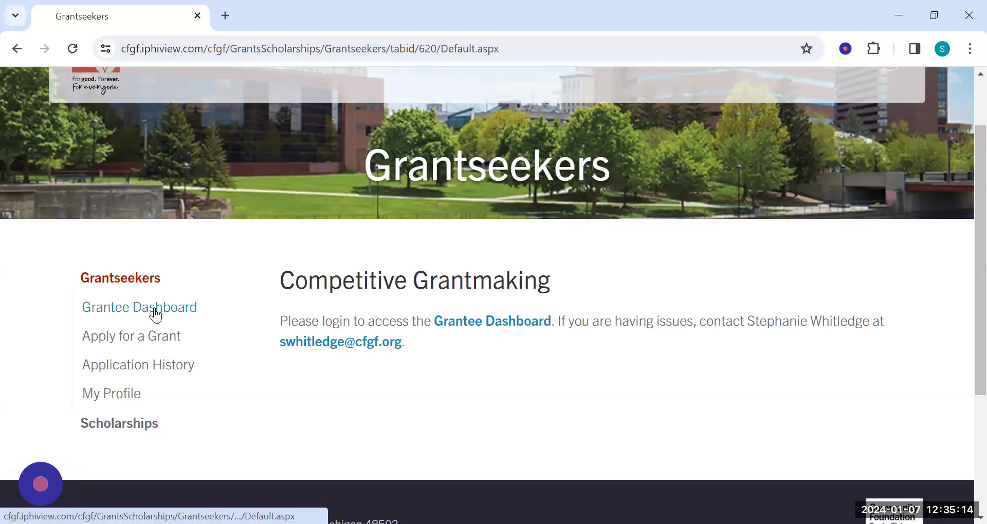
{"action": "left_click", "coordinate": [491, 329]}
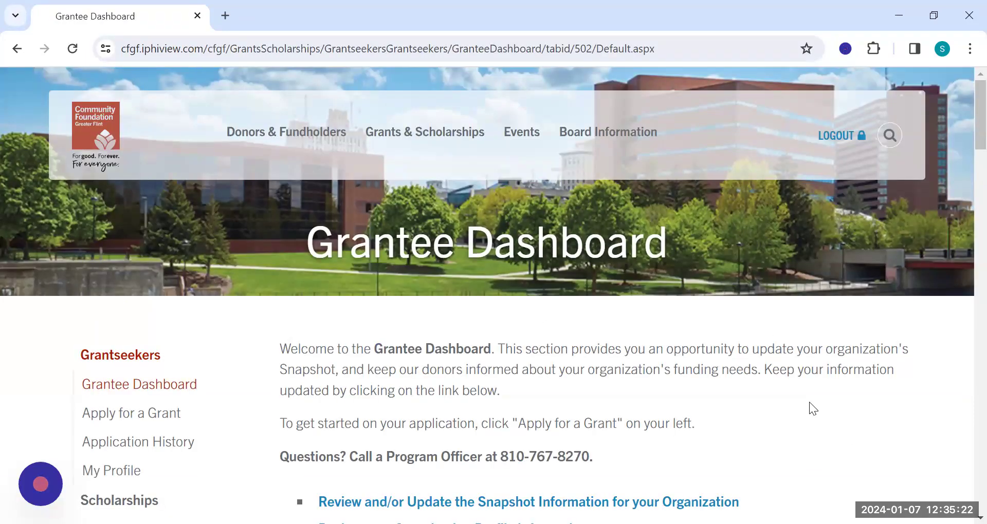
Open the organization's snapshot information from the Grantee Dashboard and review its contents.
{"action": "scroll", "coordinate": [810, 404], "scroll_direction": "down", "scroll_amount": 3}
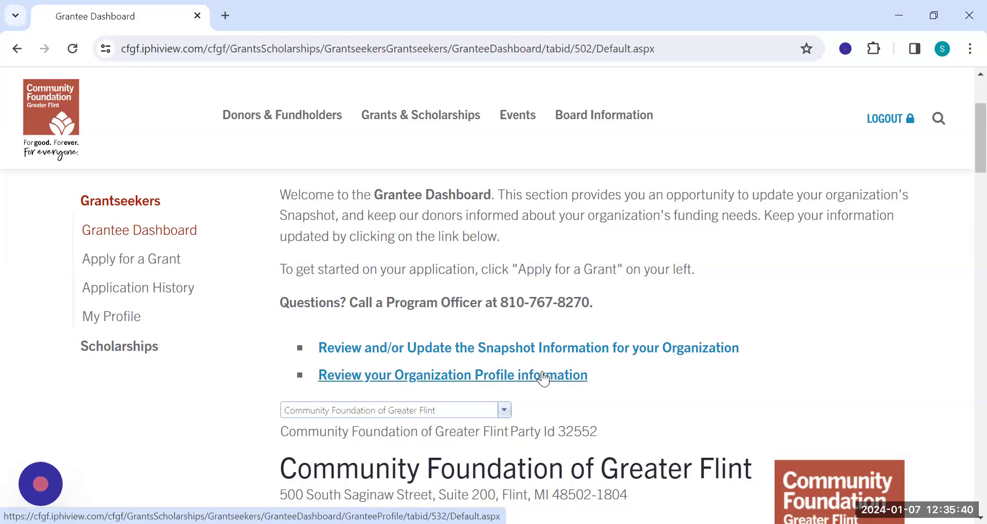
{"action": "left_click", "coordinate": [551, 352]}
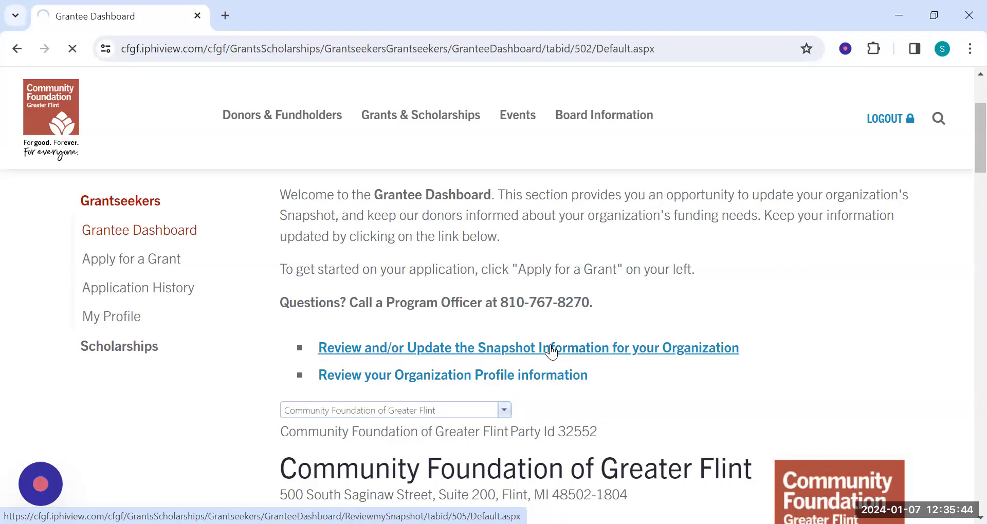
{"action": "scroll", "coordinate": [582, 347], "scroll_direction": "down", "scroll_amount": 2}
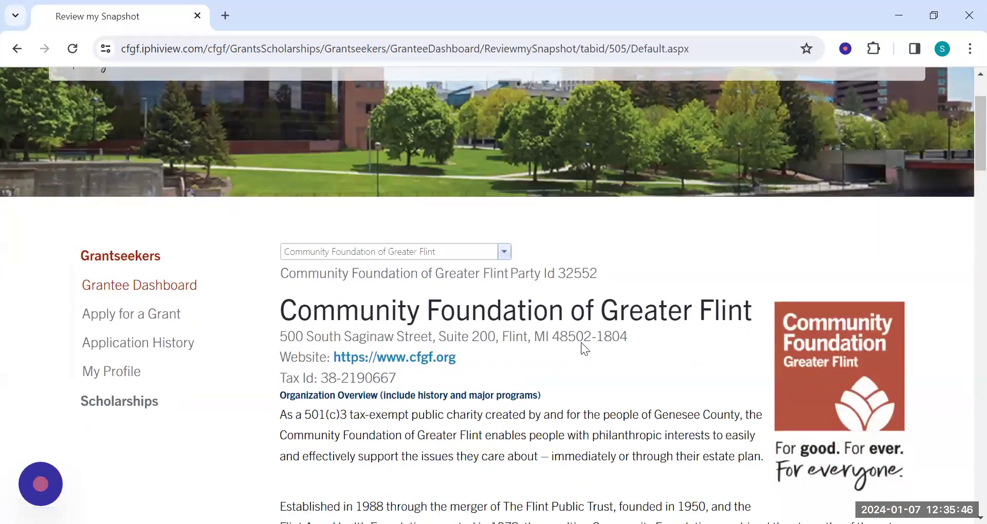
{"action": "scroll", "coordinate": [582, 339], "scroll_direction": "down", "scroll_amount": 8}
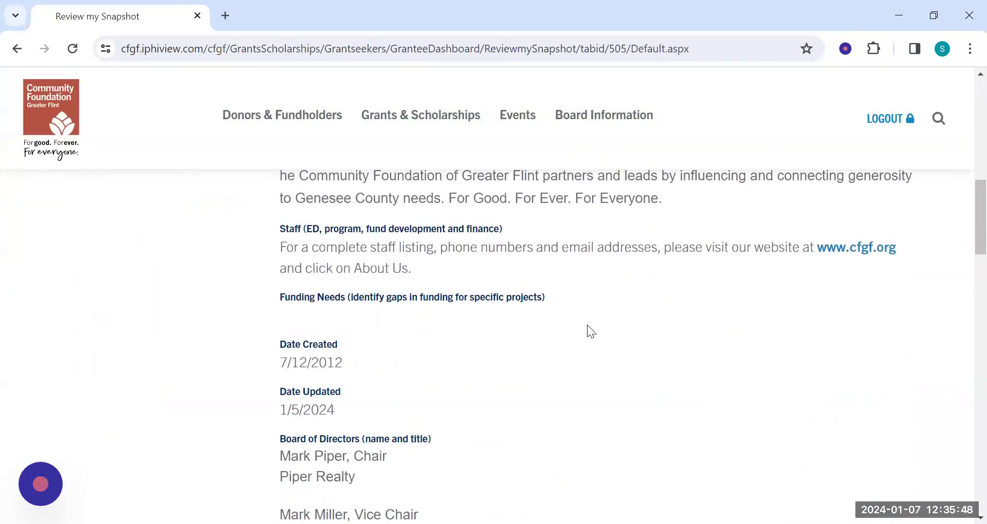
{"action": "scroll", "coordinate": [587, 325], "scroll_direction": "down", "scroll_amount": 12}
{"action": "scroll", "coordinate": [587, 324], "scroll_direction": "up", "scroll_amount": 5}
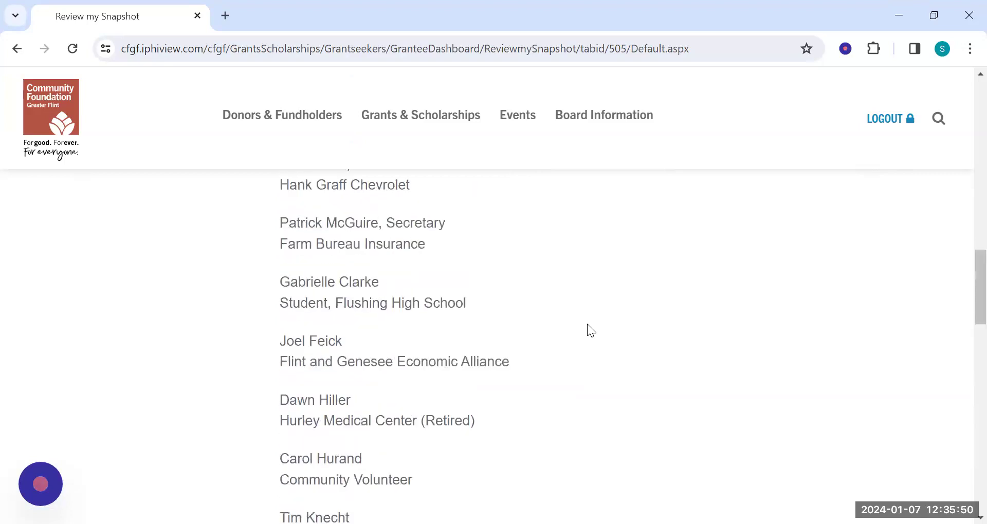
{"action": "scroll", "coordinate": [587, 324], "scroll_direction": "up", "scroll_amount": 15}
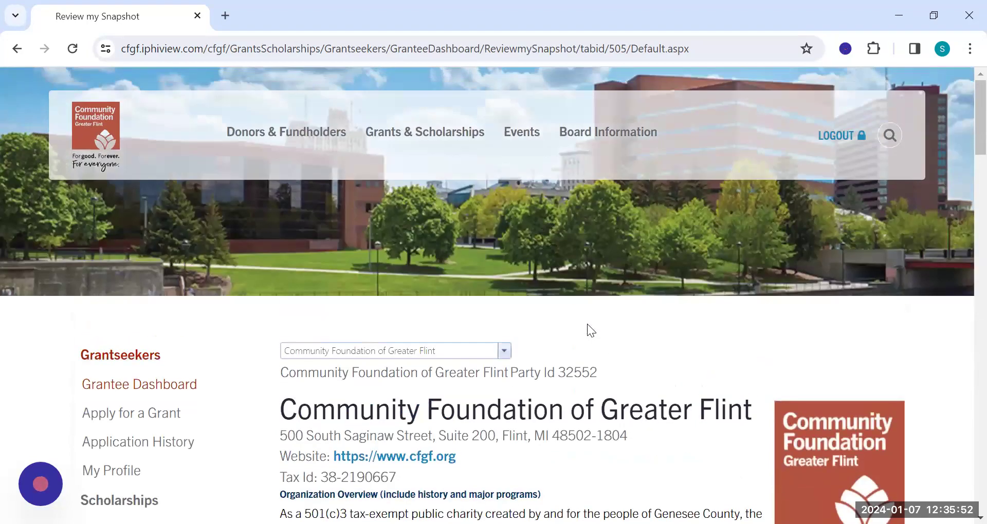
{"action": "scroll", "coordinate": [587, 329], "scroll_direction": "down", "scroll_amount": 3}
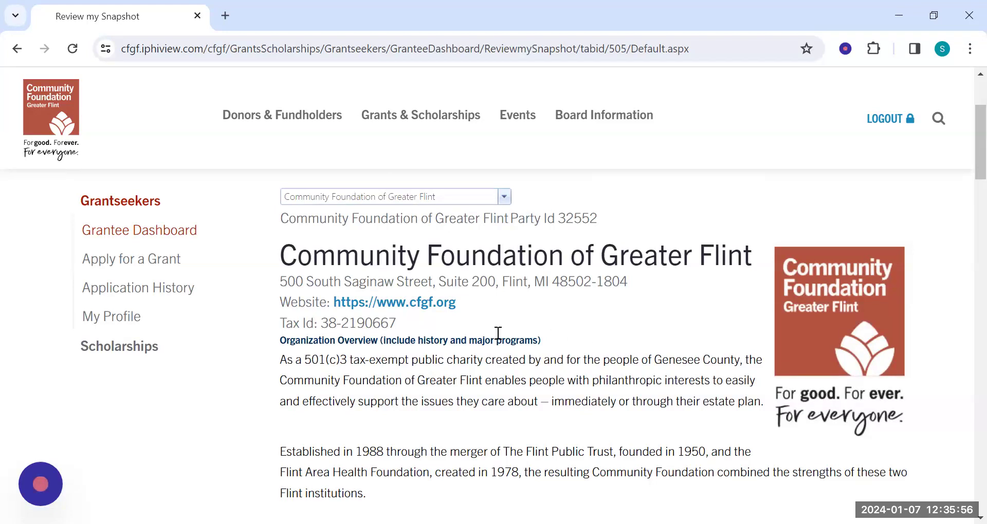
Check which organizations the selector offers, and open the Community Foundation of Greater Flint snapshot for editing.
{"action": "left_click", "coordinate": [505, 200]}
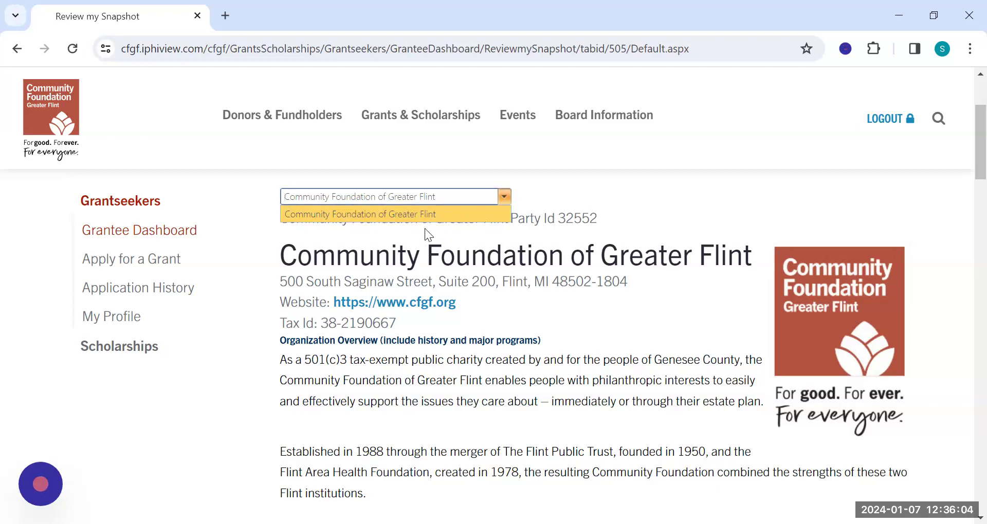
{"action": "left_click", "coordinate": [506, 194]}
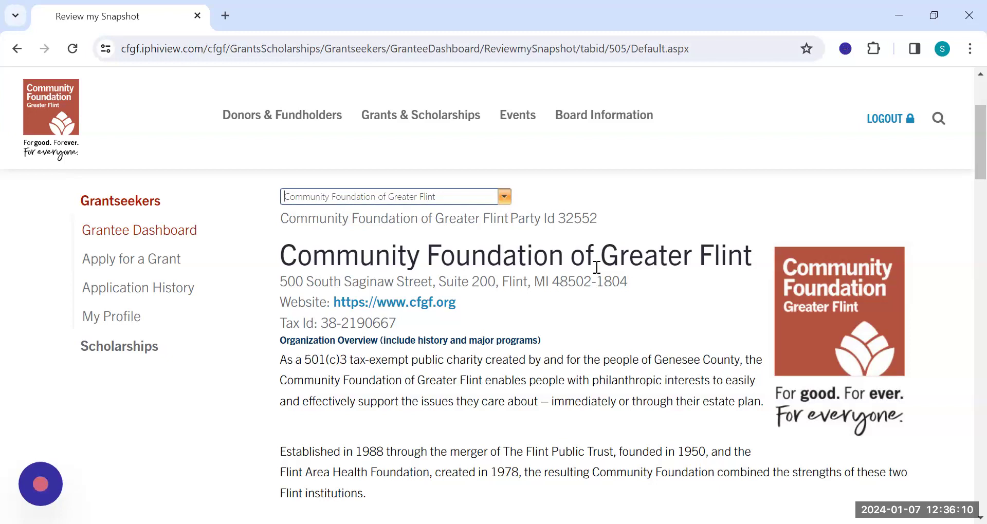
{"action": "scroll", "coordinate": [597, 267], "scroll_direction": "down", "scroll_amount": 15}
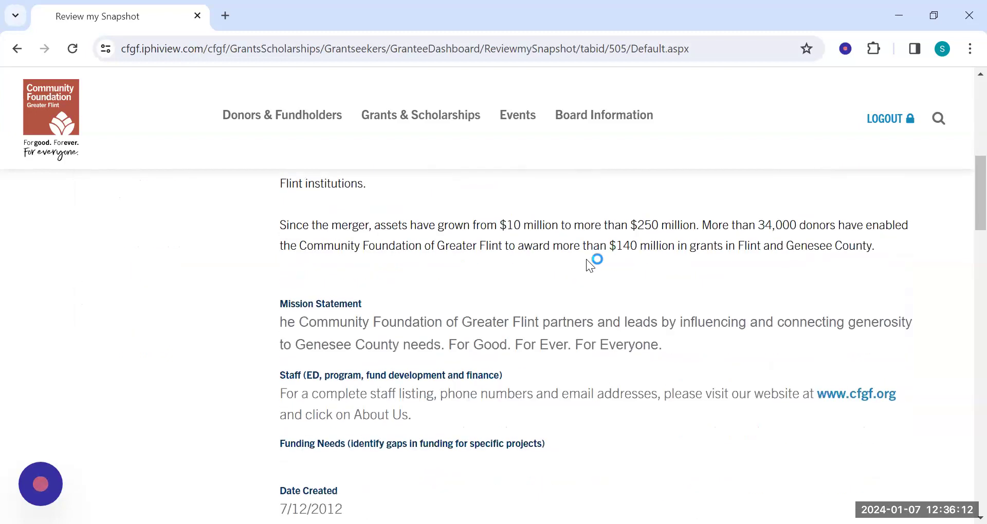
{"action": "scroll", "coordinate": [586, 259], "scroll_direction": "down", "scroll_amount": 15}
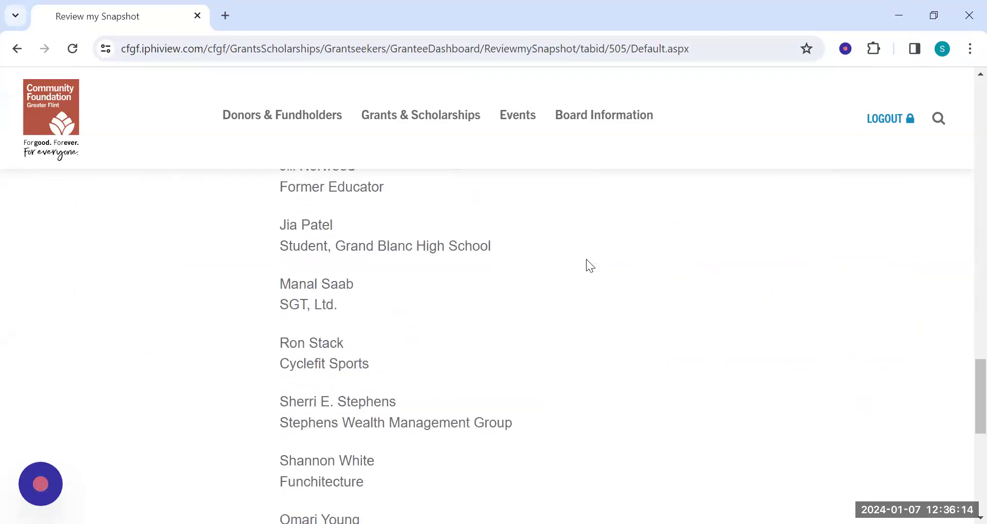
{"action": "left_click", "coordinate": [327, 325]}
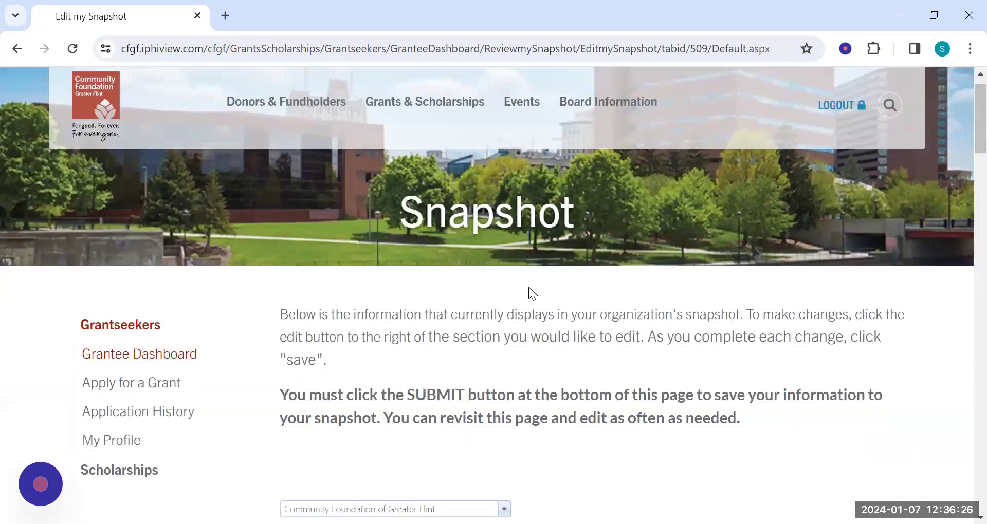
Open the Funding Needs section of the organization's snapshot for editing.
{"action": "scroll", "coordinate": [528, 287], "scroll_direction": "down", "scroll_amount": 12}
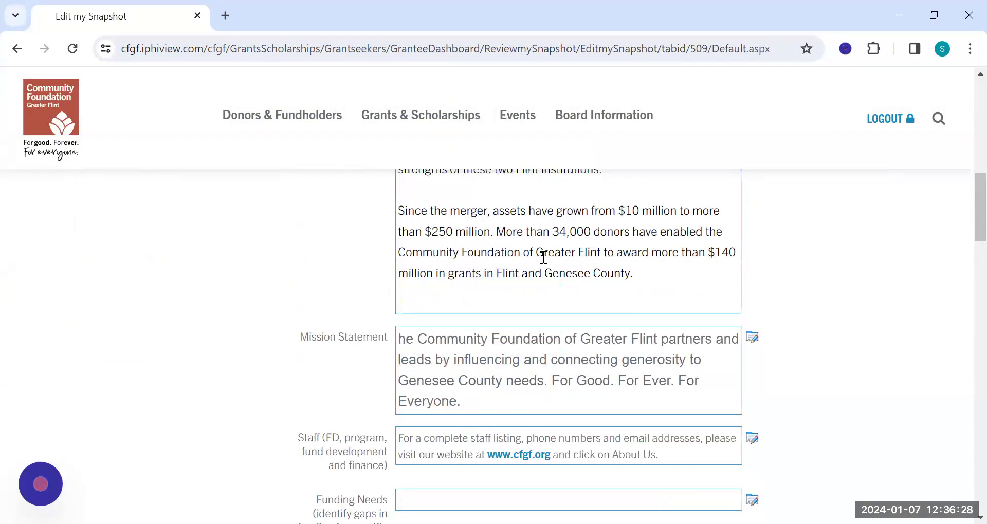
{"action": "scroll", "coordinate": [815, 301], "scroll_direction": "down", "scroll_amount": 2}
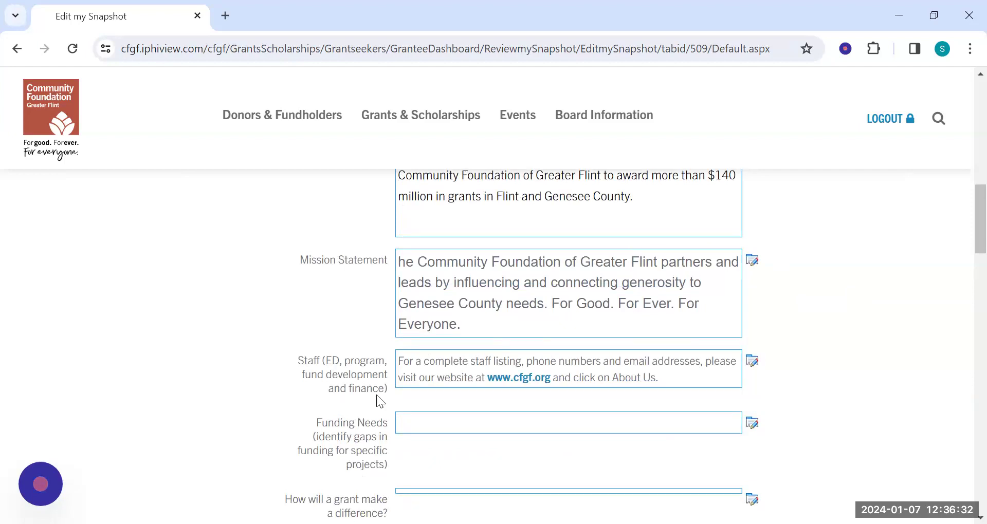
{"action": "left_click", "coordinate": [751, 421]}
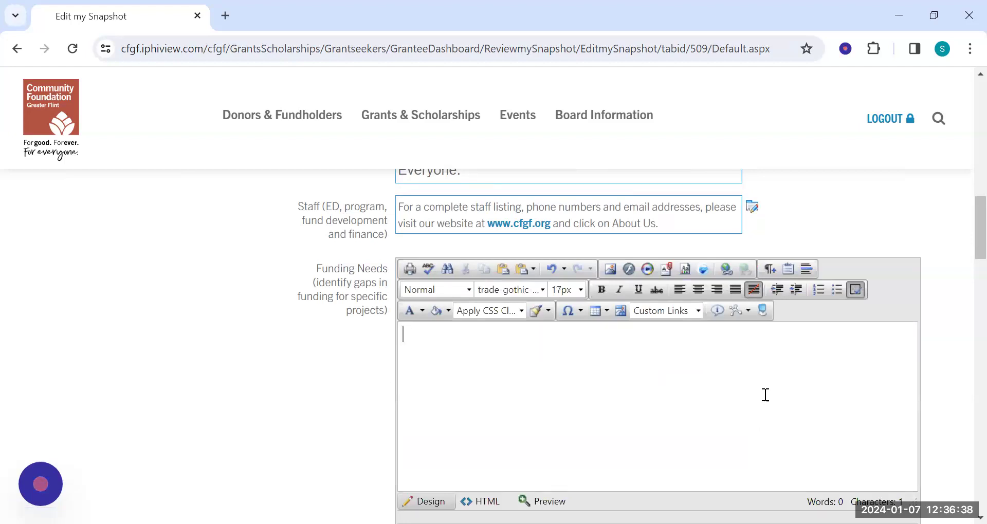
Enter "Funding for a capital campaign to expand services." as the Funding Needs text and save the section.
{"action": "type", "text": "Funding for a capital campaign to expand services."}
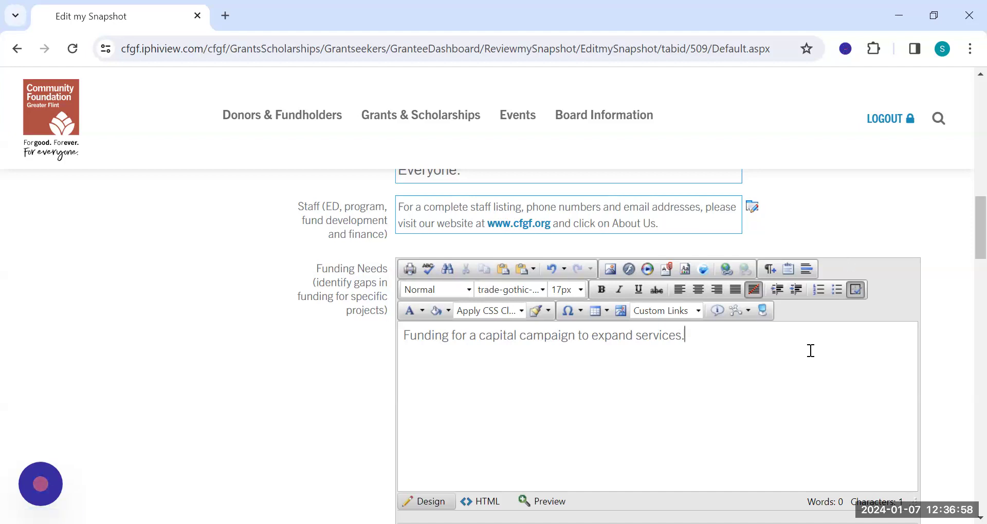
{"action": "scroll", "coordinate": [811, 350], "scroll_direction": "down", "scroll_amount": 1}
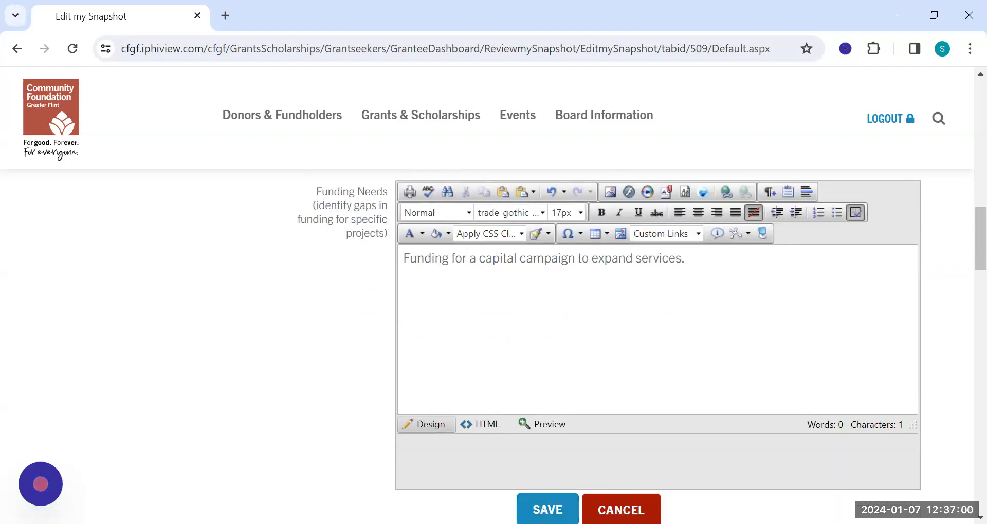
{"action": "left_click", "coordinate": [548, 510]}
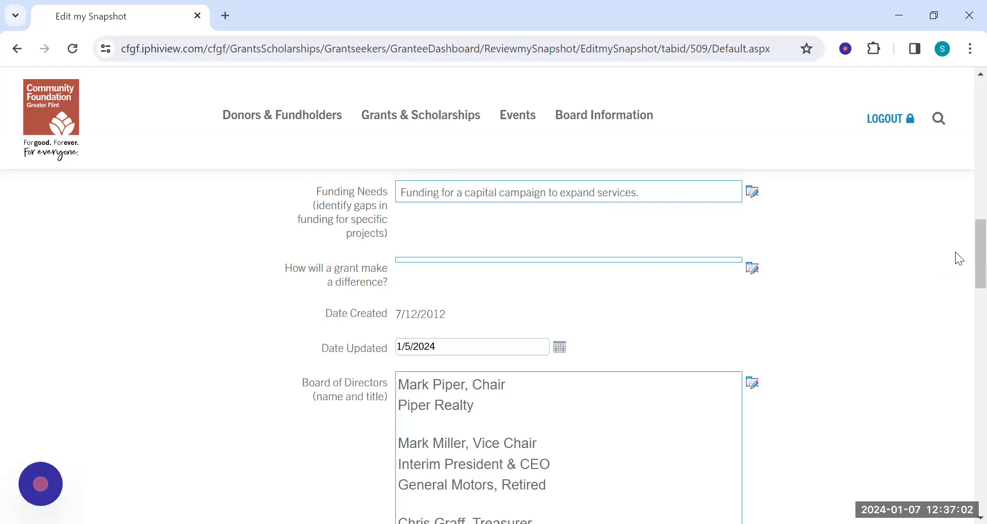
Submit the edited organization snapshot.
{"action": "scroll", "coordinate": [962, 277], "scroll_direction": "down", "scroll_amount": 6}
{"action": "scroll", "coordinate": [962, 300], "scroll_direction": "down", "scroll_amount": 15}
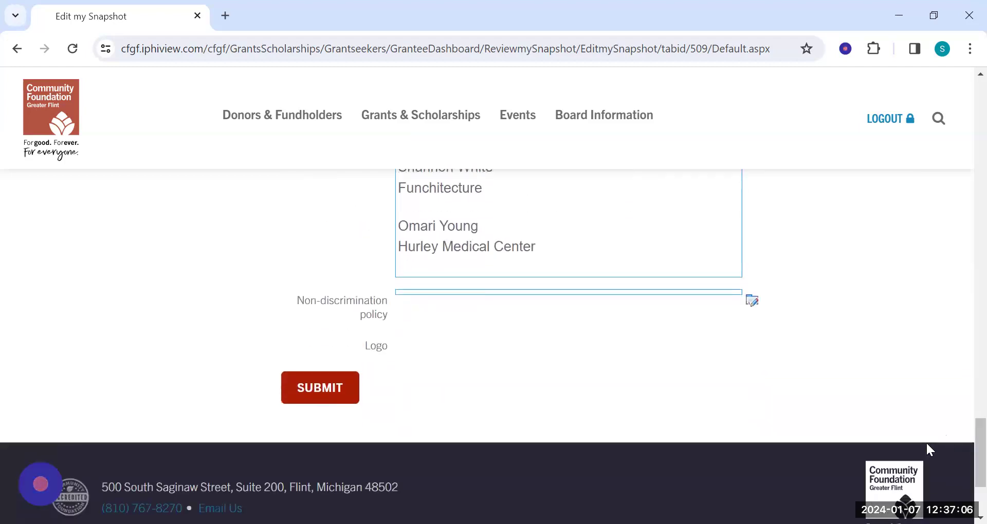
{"action": "left_click", "coordinate": [338, 393]}
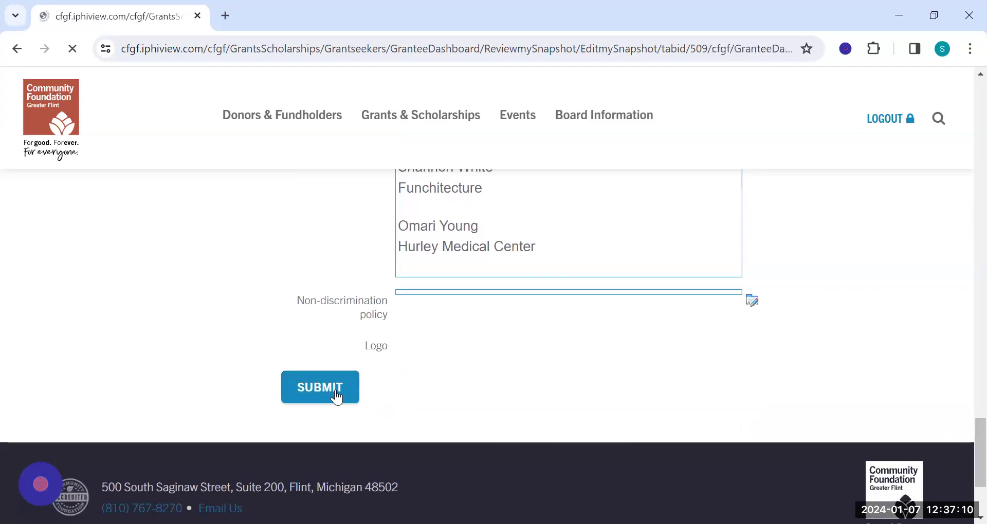
View the submitted snapshot and review its contents, including the Funding Needs entry and the board of directors.
{"action": "scroll", "coordinate": [362, 391], "scroll_direction": "down", "scroll_amount": 1}
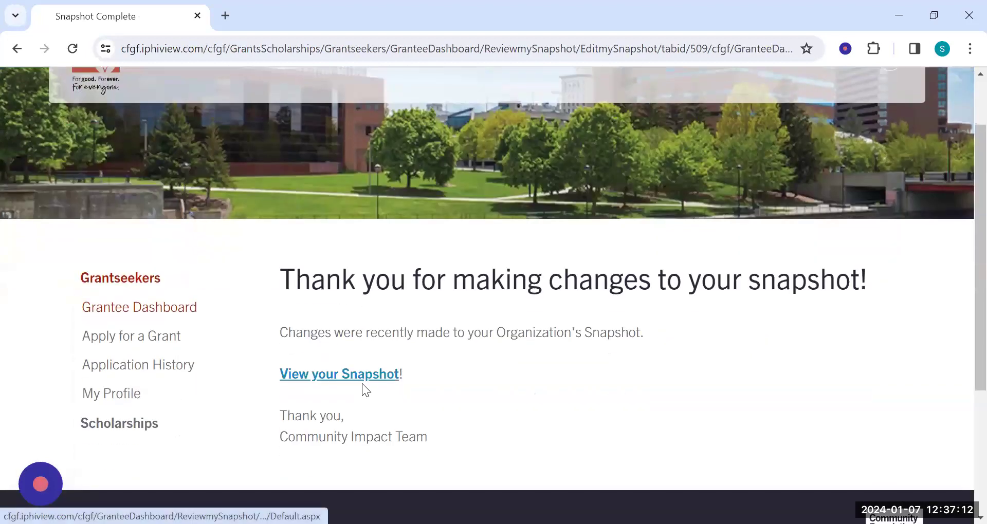
{"action": "left_click", "coordinate": [351, 380]}
{"action": "scroll", "coordinate": [645, 329], "scroll_direction": "down", "scroll_amount": 10}
{"action": "scroll", "coordinate": [644, 327], "scroll_direction": "down", "scroll_amount": 14}
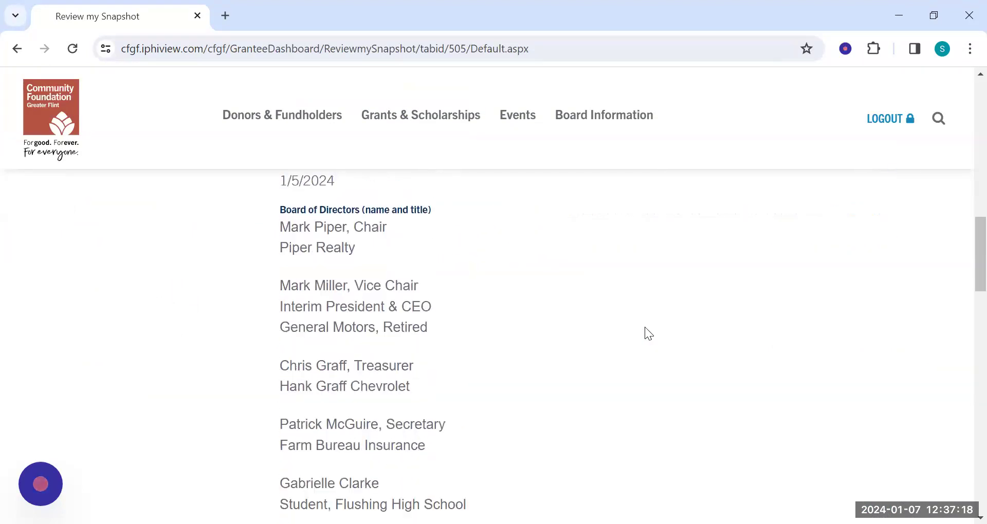
{"action": "scroll", "coordinate": [637, 308], "scroll_direction": "down", "scroll_amount": 12}
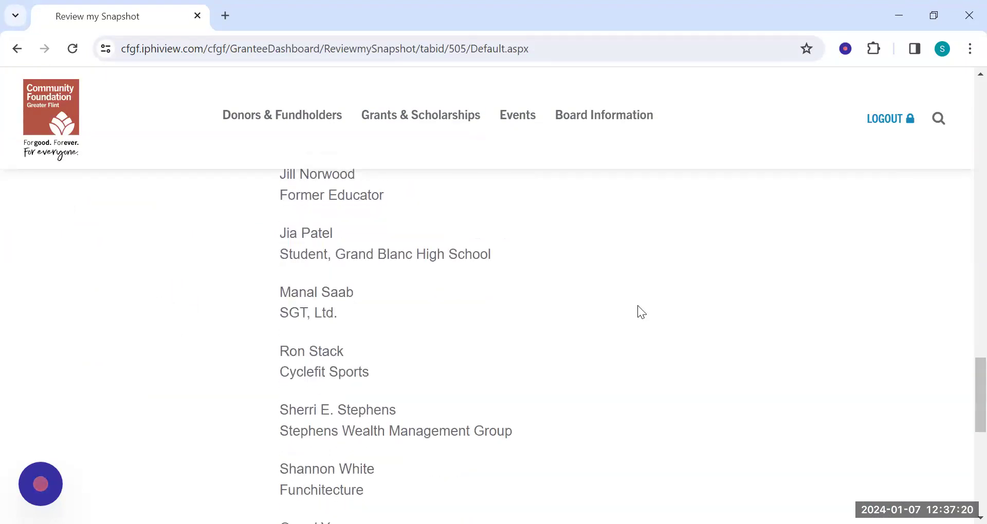
{"action": "scroll", "coordinate": [637, 307], "scroll_direction": "up", "scroll_amount": 5}
{"action": "scroll", "coordinate": [638, 307], "scroll_direction": "up", "scroll_amount": 15}
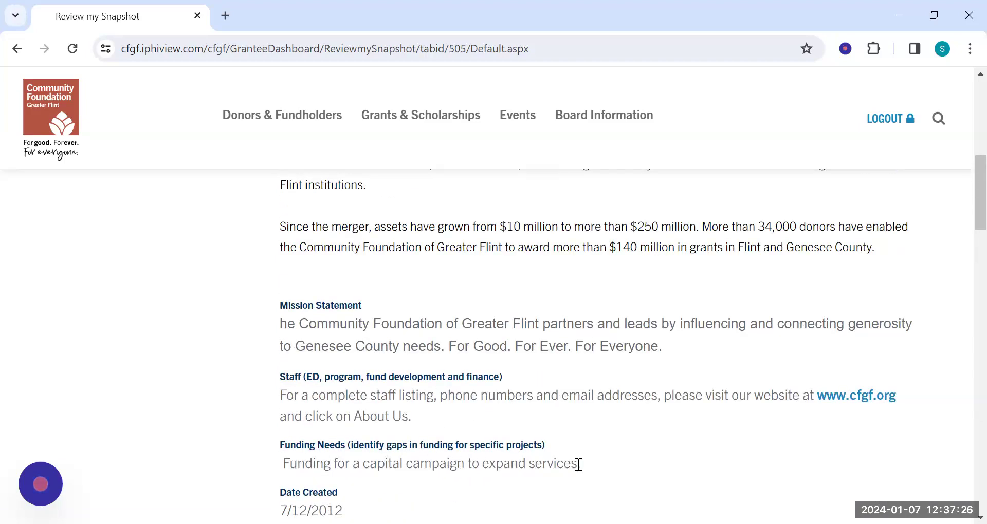
{"action": "scroll", "coordinate": [642, 442], "scroll_direction": "up", "scroll_amount": 1}
{"action": "scroll", "coordinate": [642, 441], "scroll_direction": "up", "scroll_amount": 10}
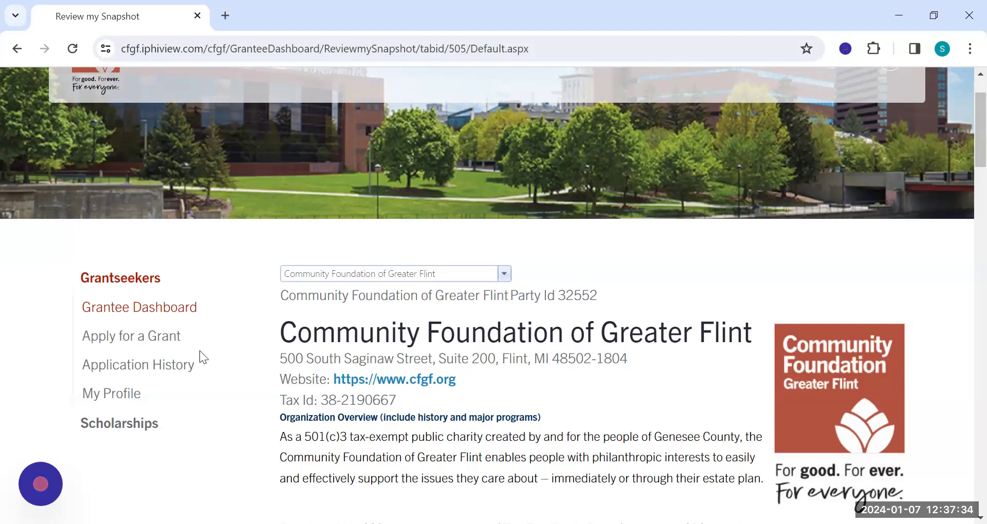
Open the organization's profile information from the Grantee Dashboard and review its details, addresses and communications.
{"action": "left_click", "coordinate": [118, 310]}
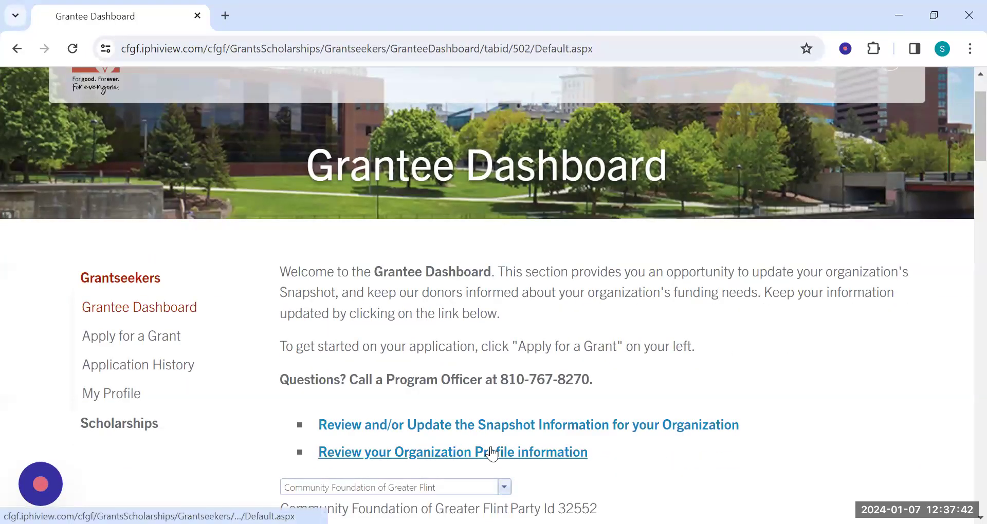
{"action": "left_click", "coordinate": [499, 453]}
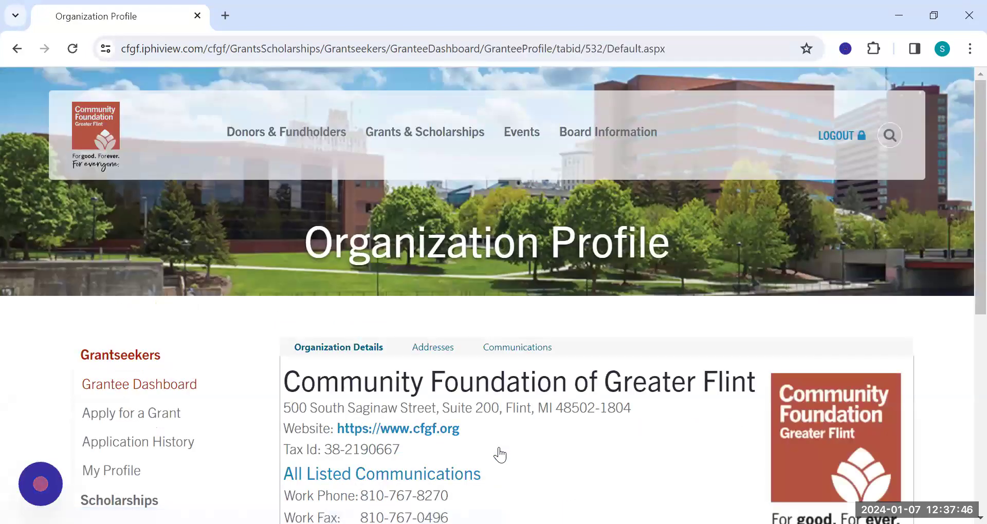
{"action": "scroll", "coordinate": [608, 423], "scroll_direction": "down", "scroll_amount": 1}
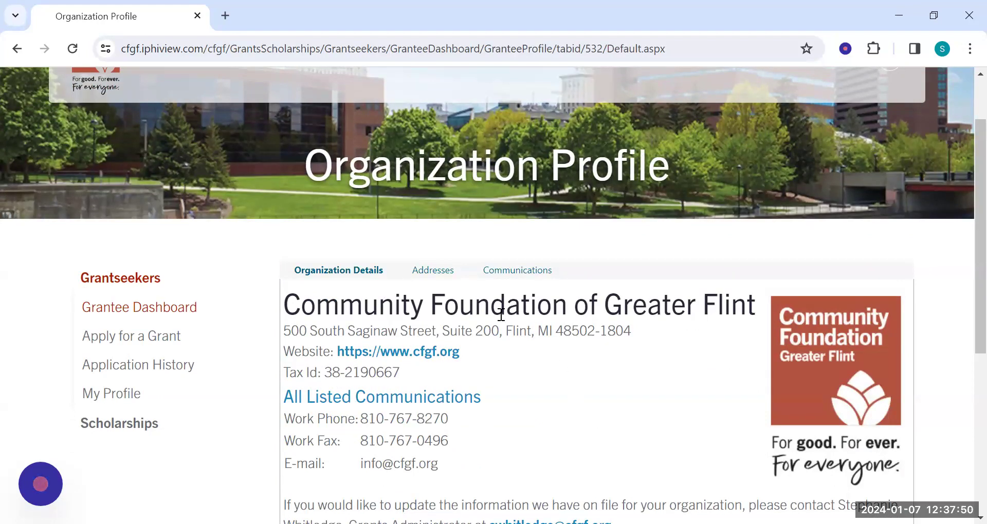
{"action": "left_click", "coordinate": [433, 270]}
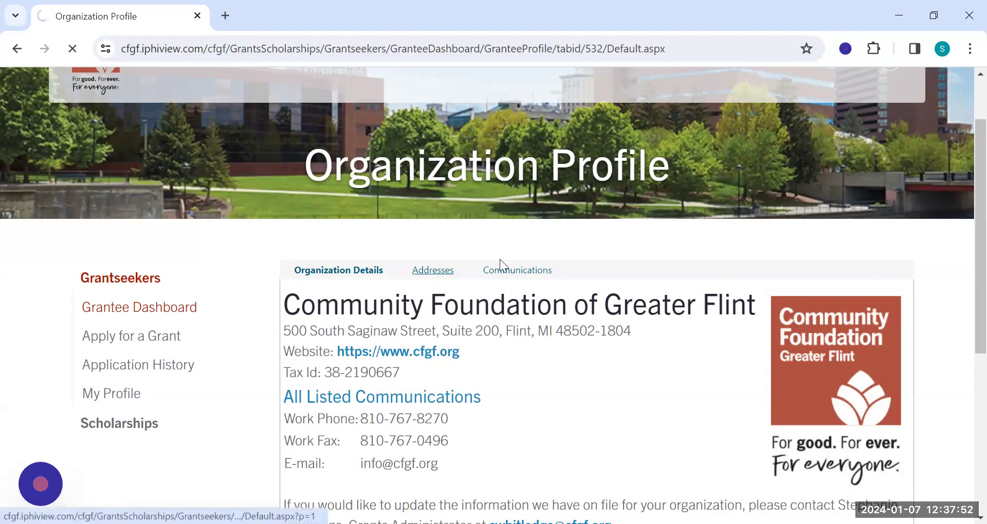
{"action": "scroll", "coordinate": [517, 265], "scroll_direction": "down", "scroll_amount": 1}
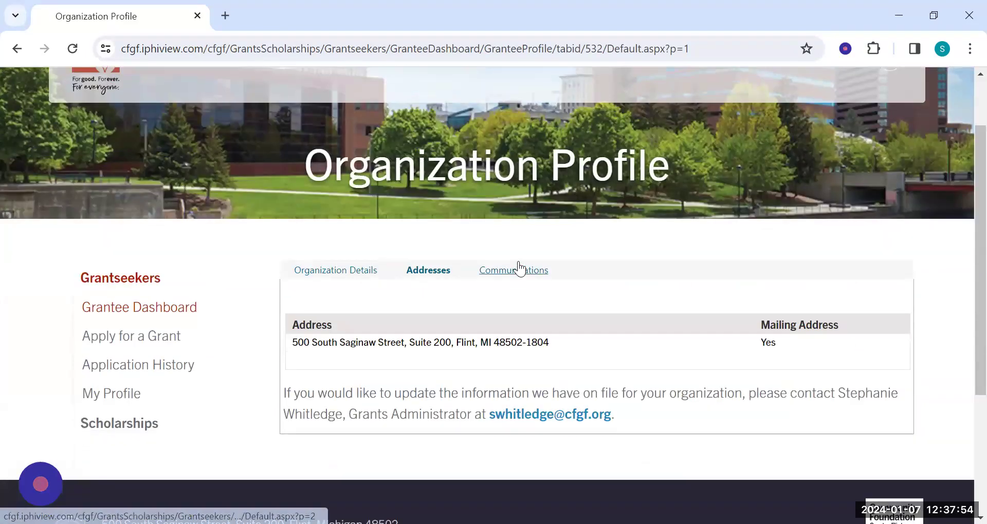
{"action": "left_click", "coordinate": [520, 269]}
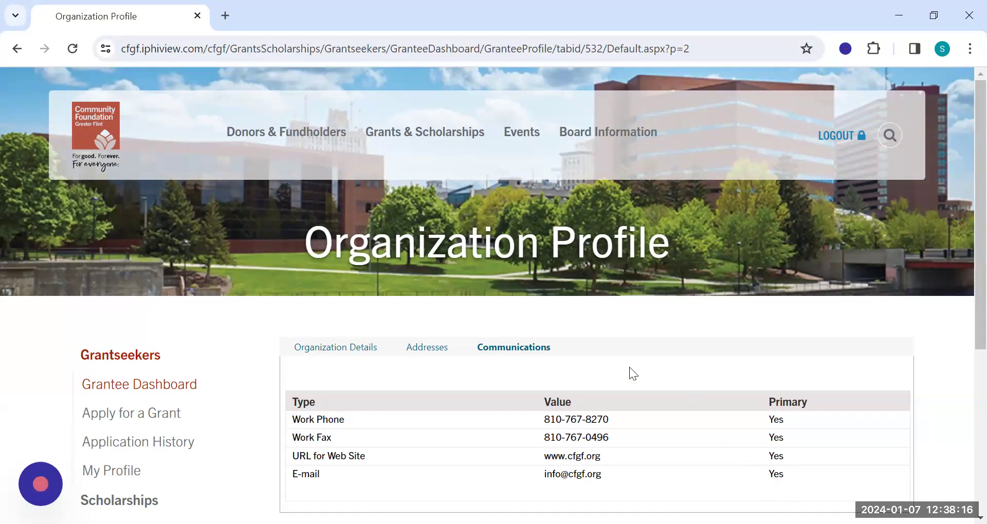
{"action": "scroll", "coordinate": [627, 366], "scroll_direction": "down", "scroll_amount": 2}
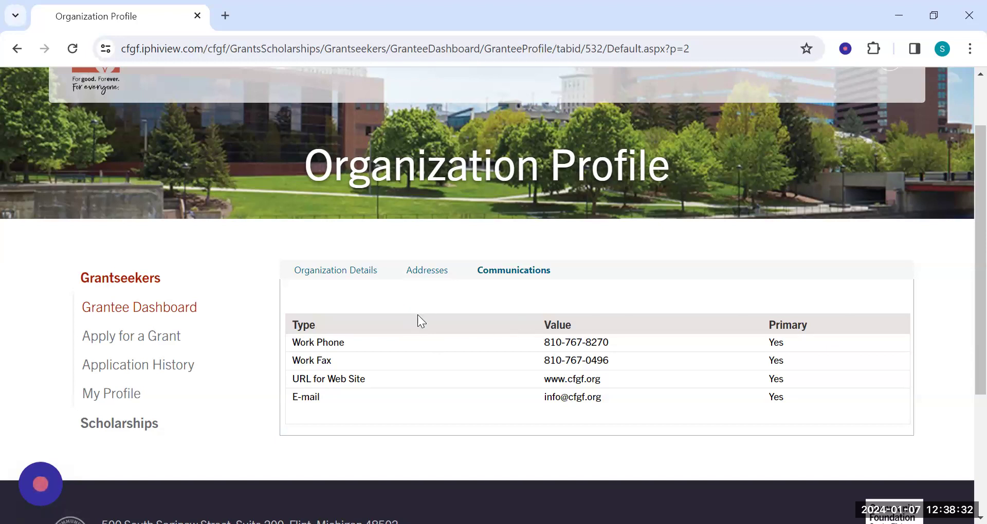
View the Apply for a Grant introduction and the personal information and account options in My Profile.
{"action": "left_click", "coordinate": [163, 337]}
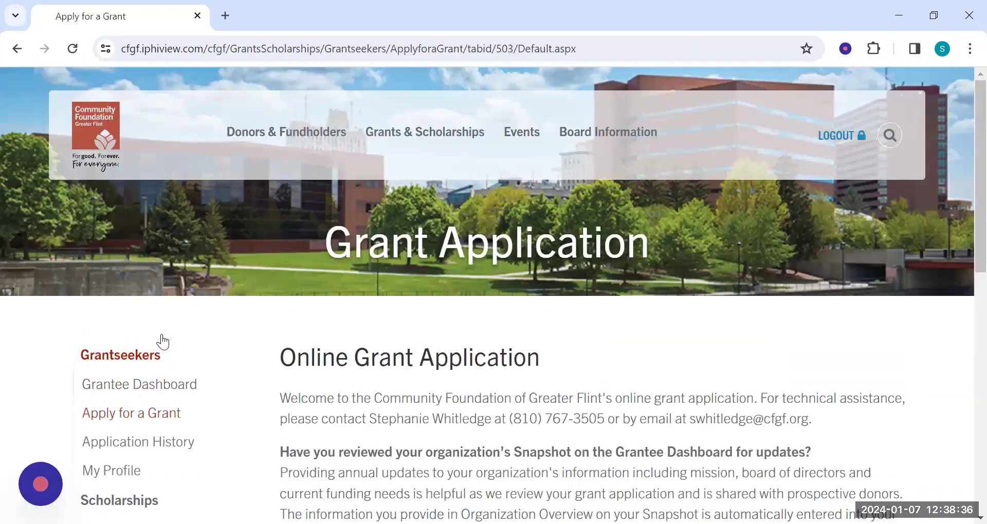
{"action": "scroll", "coordinate": [155, 339], "scroll_direction": "down", "scroll_amount": 1}
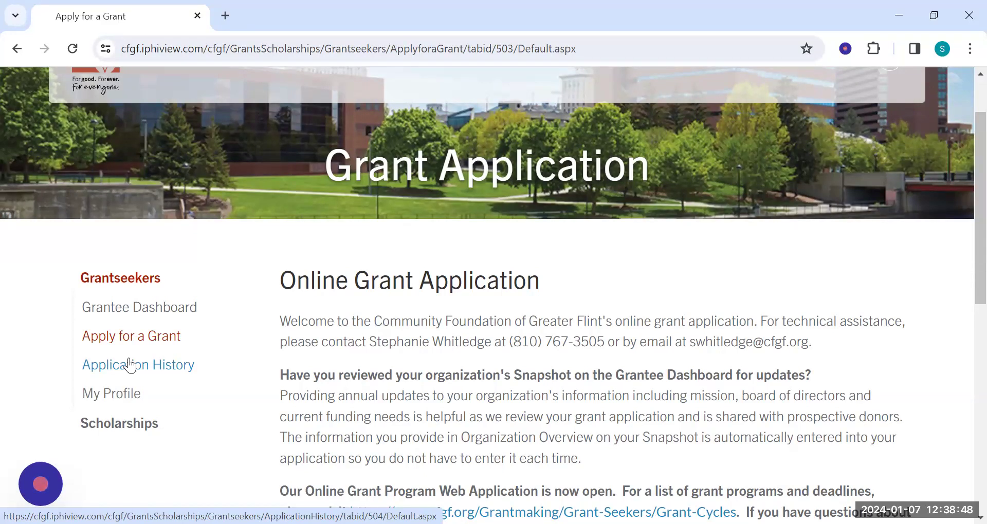
{"action": "left_click", "coordinate": [123, 395]}
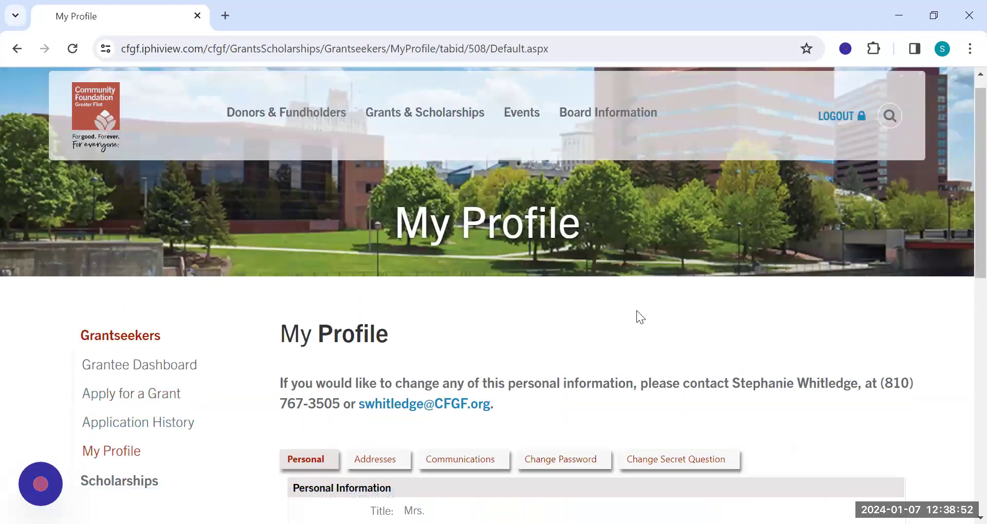
{"action": "scroll", "coordinate": [637, 311], "scroll_direction": "down", "scroll_amount": 4}
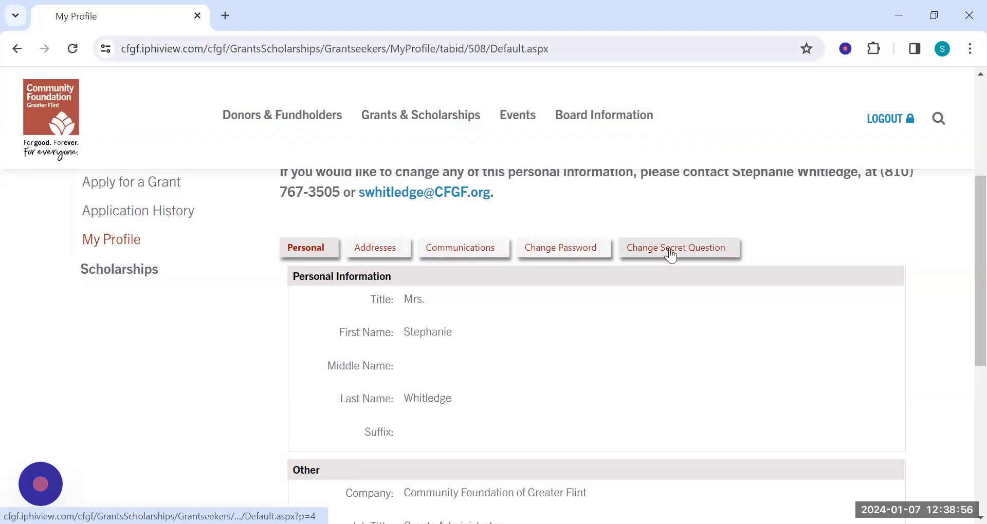
{"action": "scroll", "coordinate": [608, 323], "scroll_direction": "up", "scroll_amount": 3}
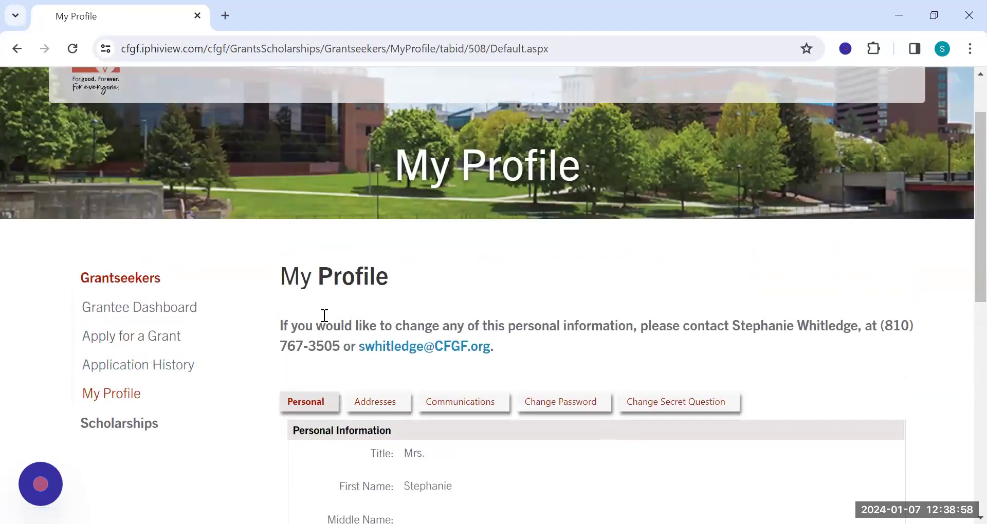
Open the Demo 1-5-24 application from Application History and review its document requirements and attachment options.
{"action": "left_click", "coordinate": [129, 367]}
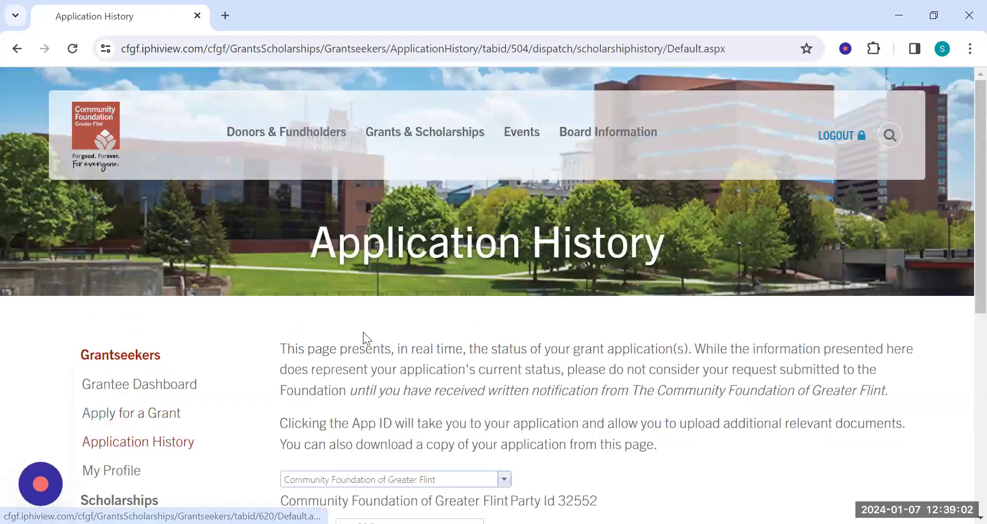
{"action": "scroll", "coordinate": [368, 316], "scroll_direction": "down", "scroll_amount": 5}
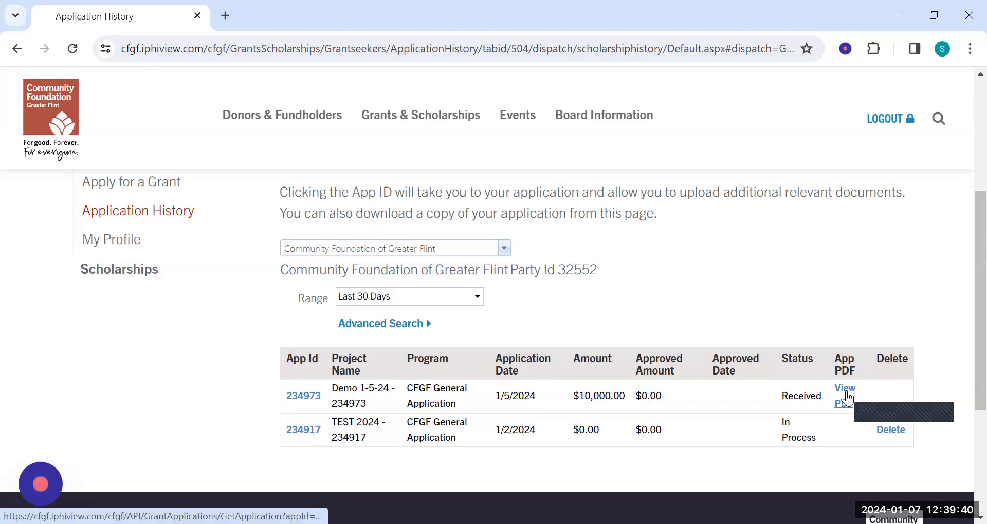
{"action": "left_click", "coordinate": [295, 400]}
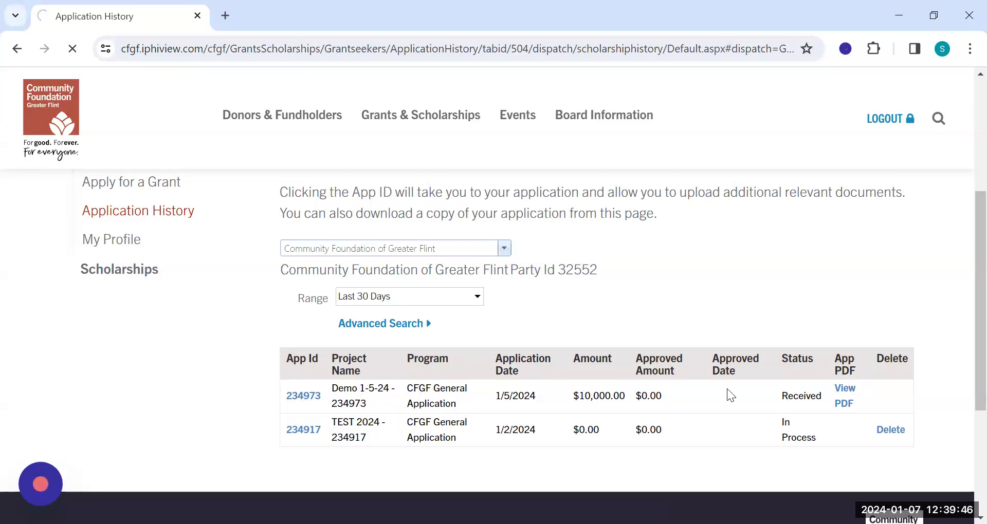
{"action": "scroll", "coordinate": [738, 365], "scroll_direction": "down", "scroll_amount": 10}
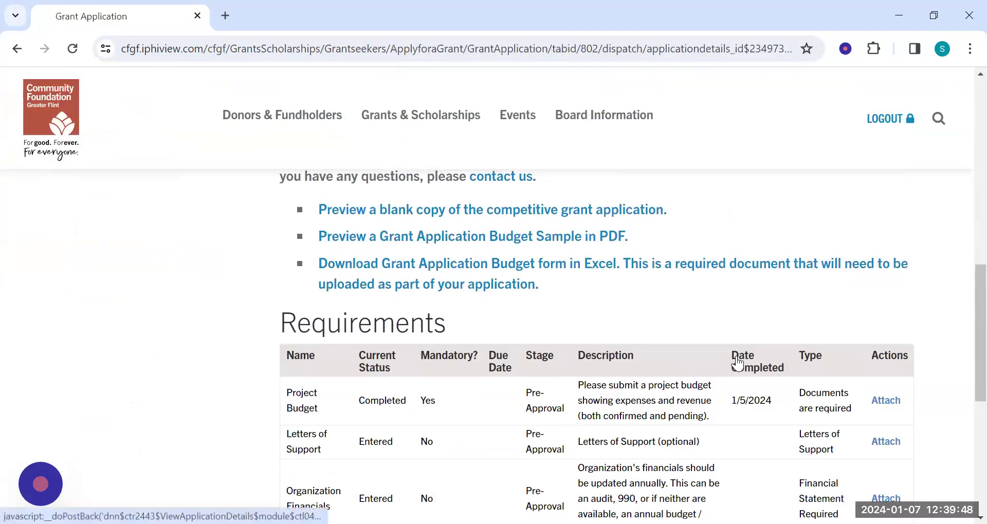
{"action": "scroll", "coordinate": [738, 363], "scroll_direction": "down", "scroll_amount": 3}
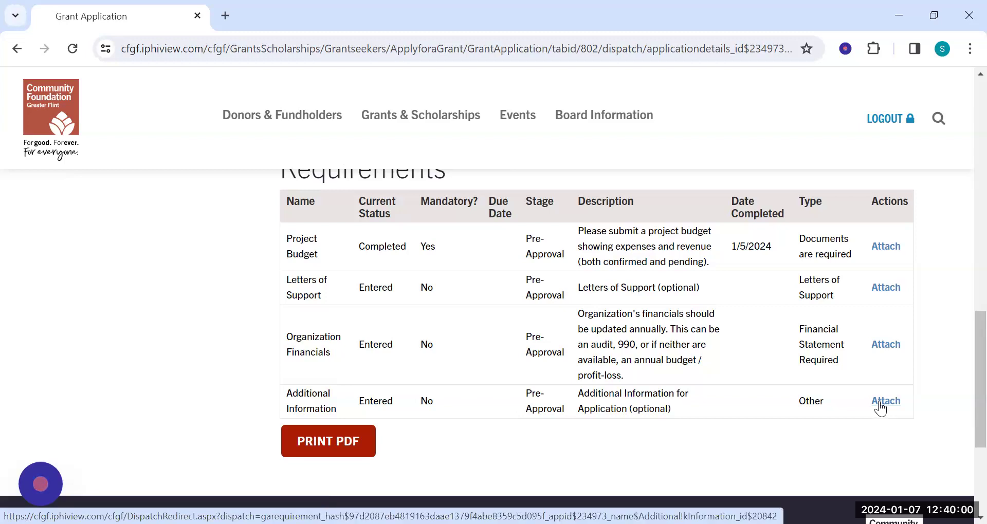
{"action": "scroll", "coordinate": [844, 400], "scroll_direction": "up", "scroll_amount": 9}
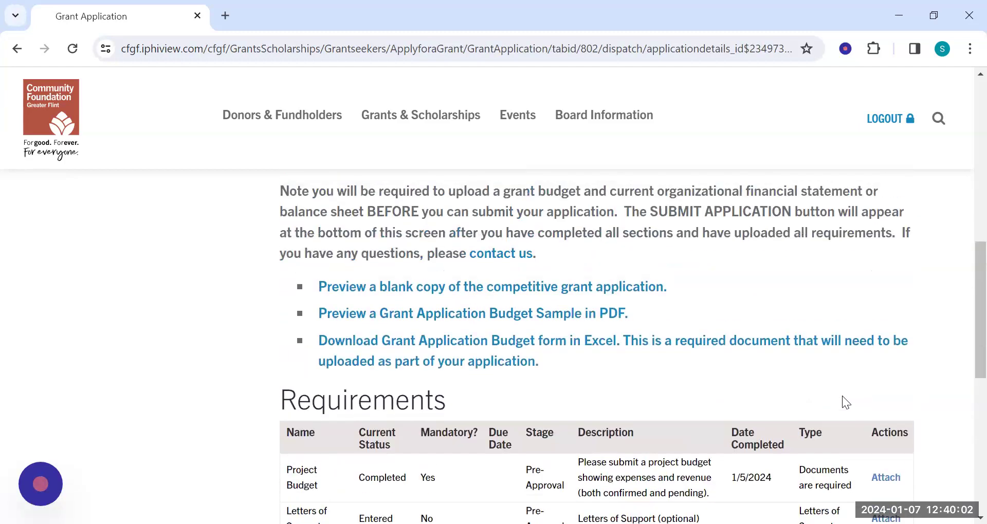
{"action": "scroll", "coordinate": [843, 397], "scroll_direction": "up", "scroll_amount": 5}
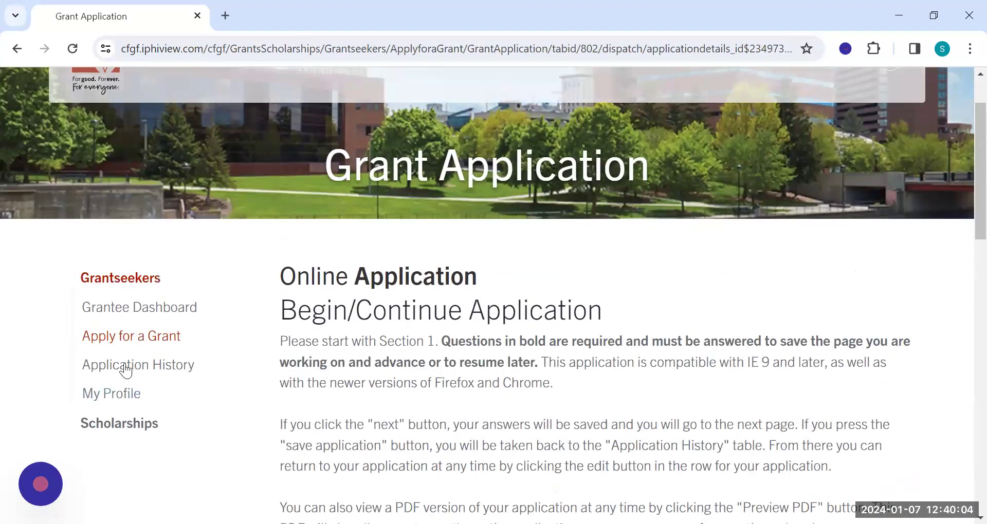
Return to Application History and check the entry for the in-process TEST 2024 application.
{"action": "left_click", "coordinate": [130, 364]}
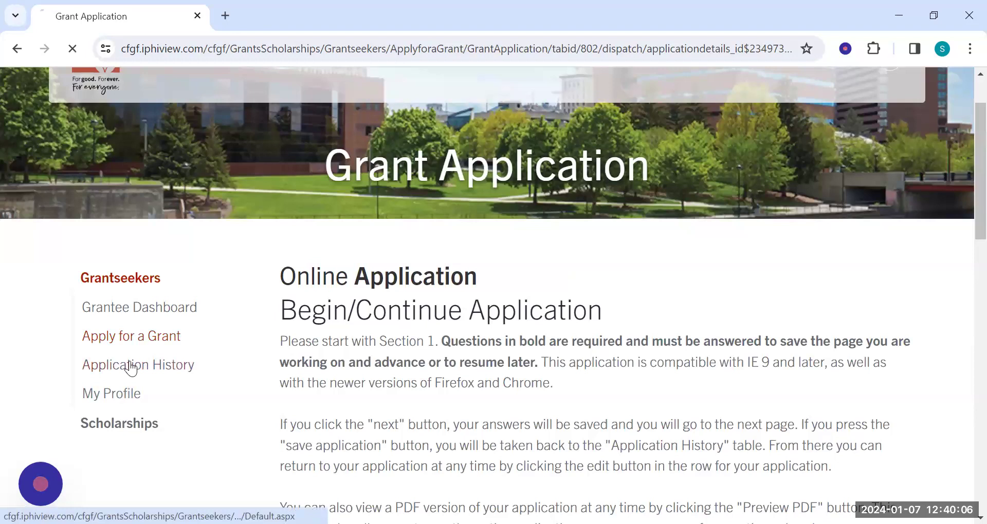
{"action": "scroll", "coordinate": [577, 330], "scroll_direction": "down", "scroll_amount": 3}
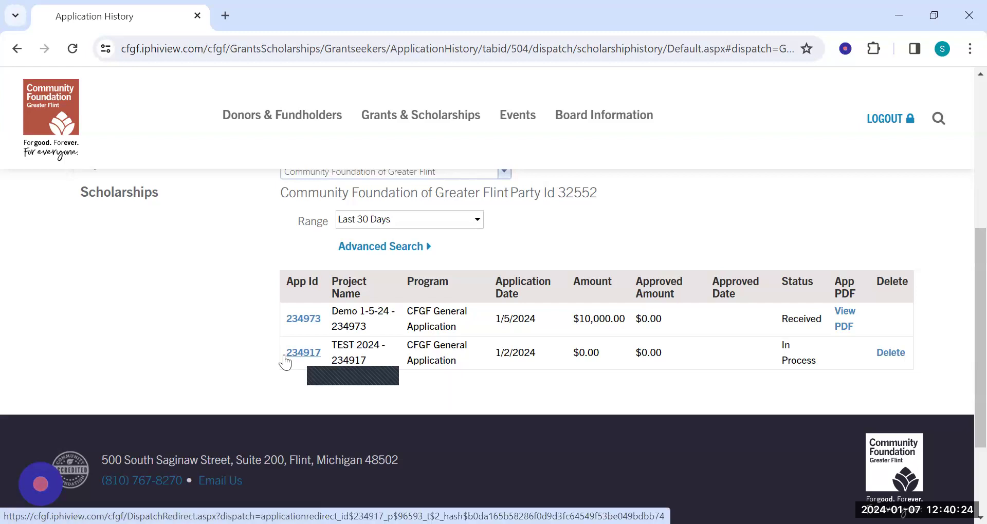
{"action": "scroll", "coordinate": [273, 355], "scroll_direction": "up", "scroll_amount": 3}
{"action": "scroll", "coordinate": [268, 352], "scroll_direction": "up", "scroll_amount": 2}
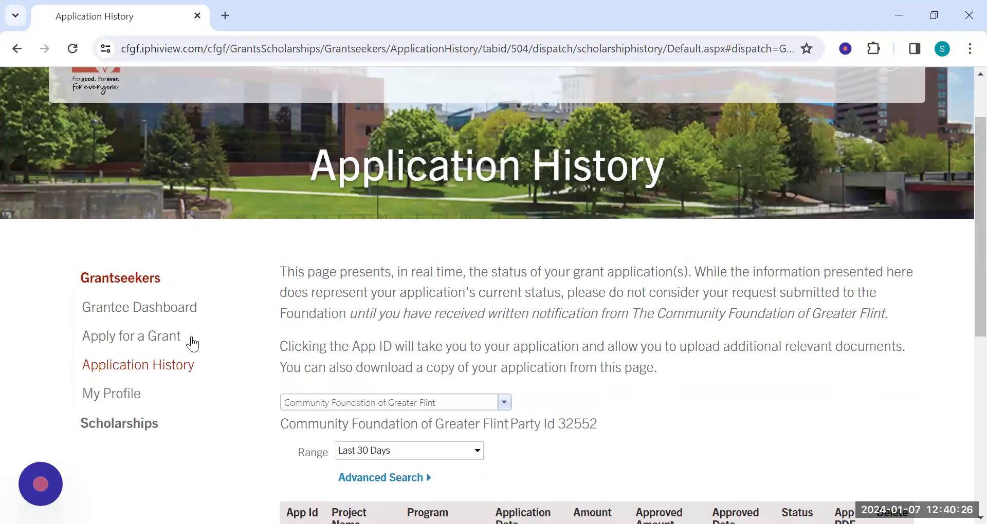
Revisit the Apply for a Grant page, and reopen Application History to view the list of applications.
{"action": "left_click", "coordinate": [172, 340]}
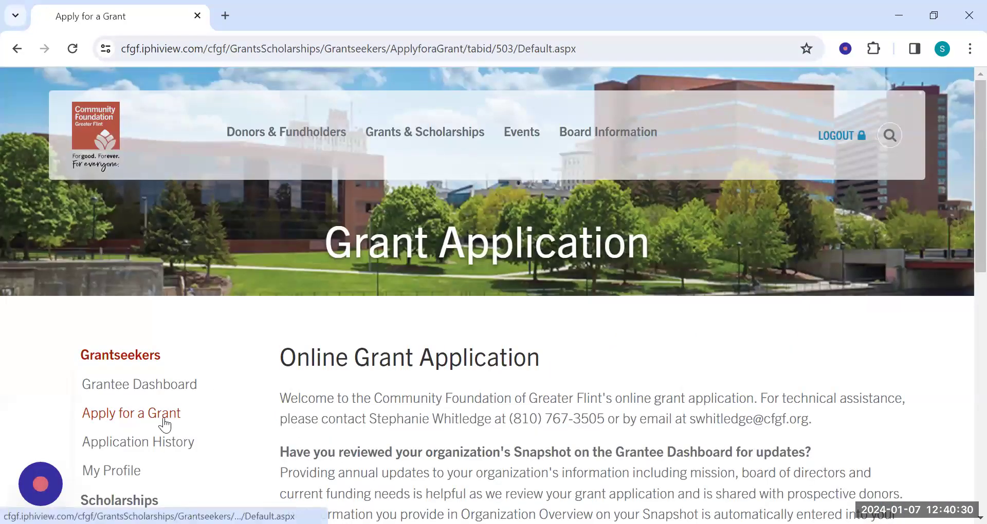
{"action": "left_click", "coordinate": [186, 445]}
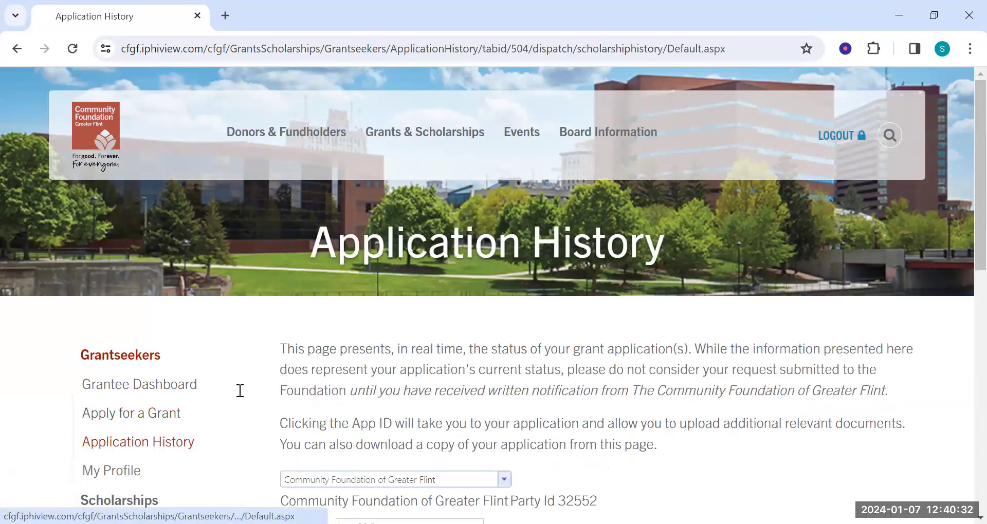
{"action": "scroll", "coordinate": [791, 317], "scroll_direction": "down", "scroll_amount": 3}
{"action": "scroll", "coordinate": [834, 324], "scroll_direction": "down", "scroll_amount": 2}
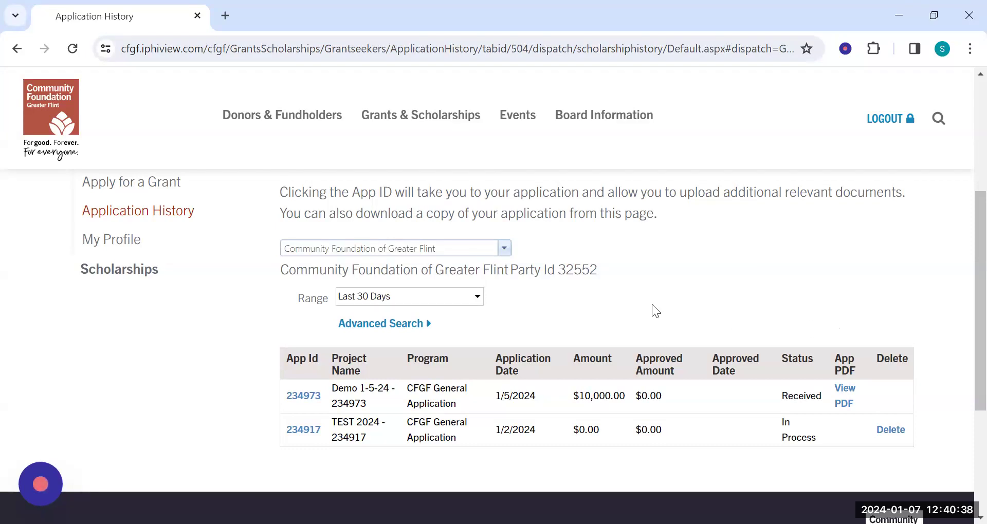
Filter the Application History list to show applications dated before 1/7/2024.
{"action": "left_click", "coordinate": [479, 296]}
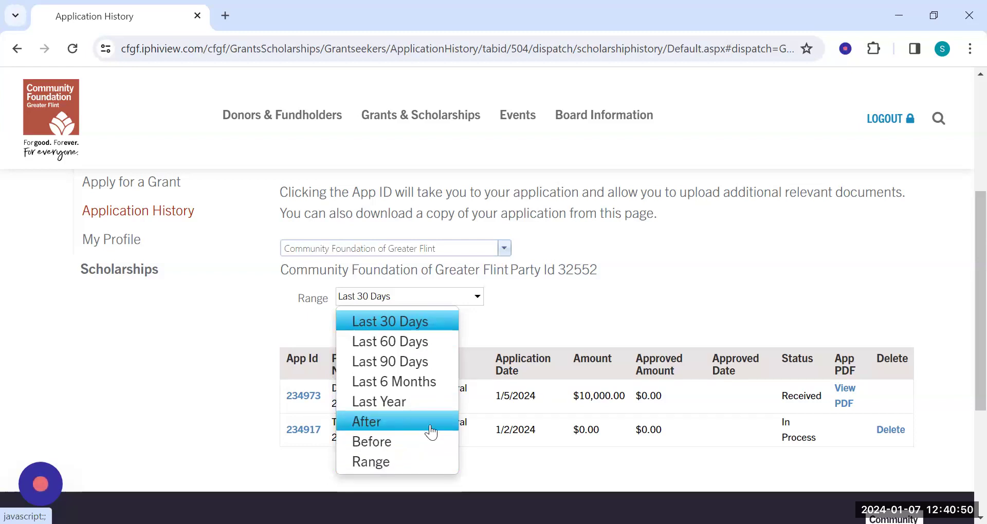
{"action": "left_click", "coordinate": [423, 442]}
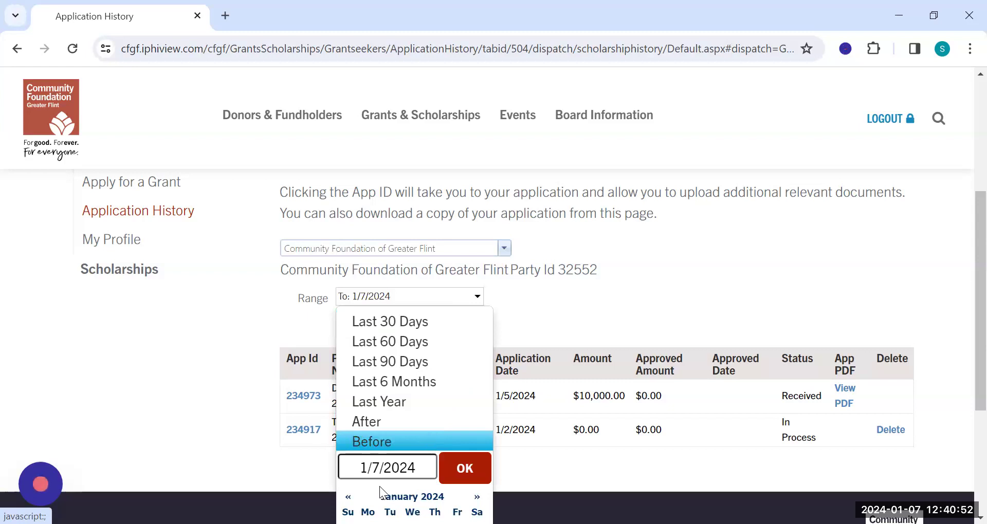
{"action": "left_click", "coordinate": [459, 468]}
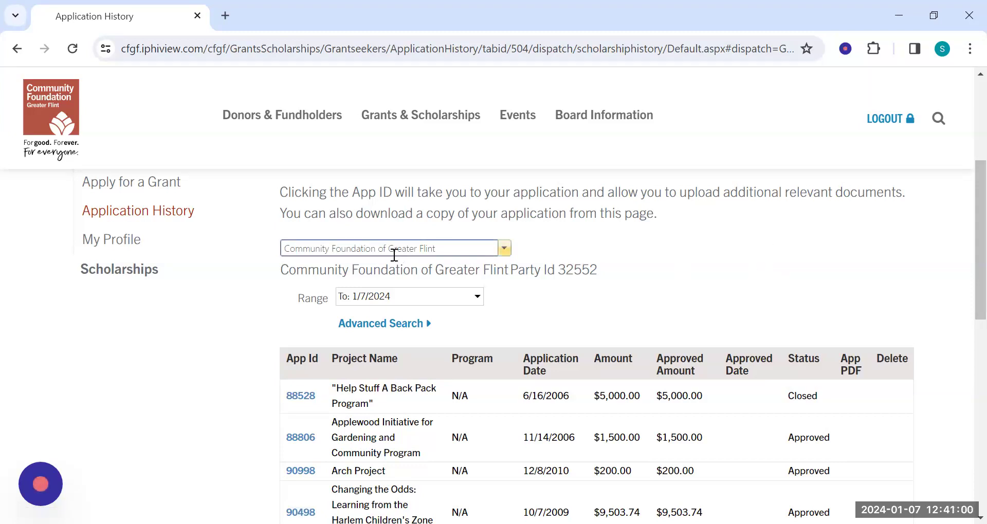
Open the Apply for a Grant page and review its introduction and the grant program choices.
{"action": "scroll", "coordinate": [110, 235], "scroll_direction": "up", "scroll_amount": 2}
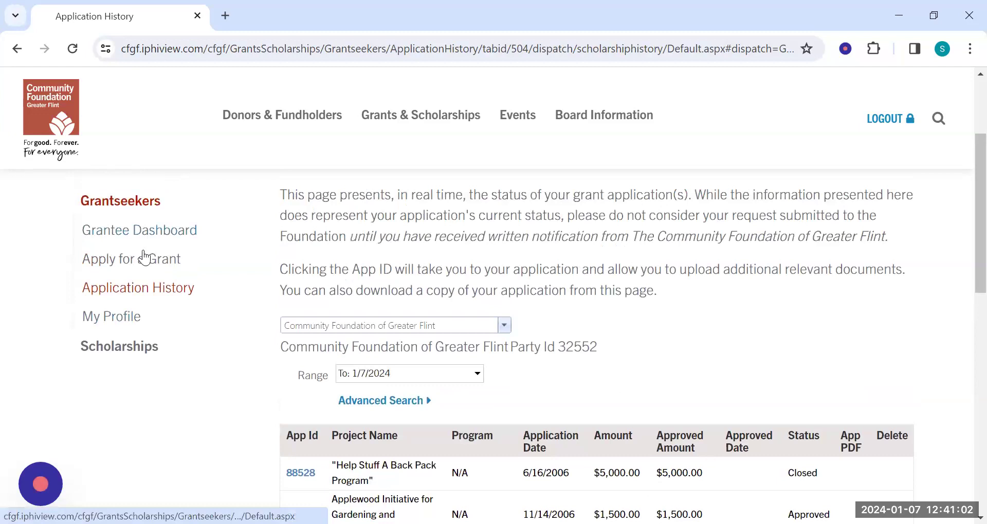
{"action": "left_click", "coordinate": [144, 263]}
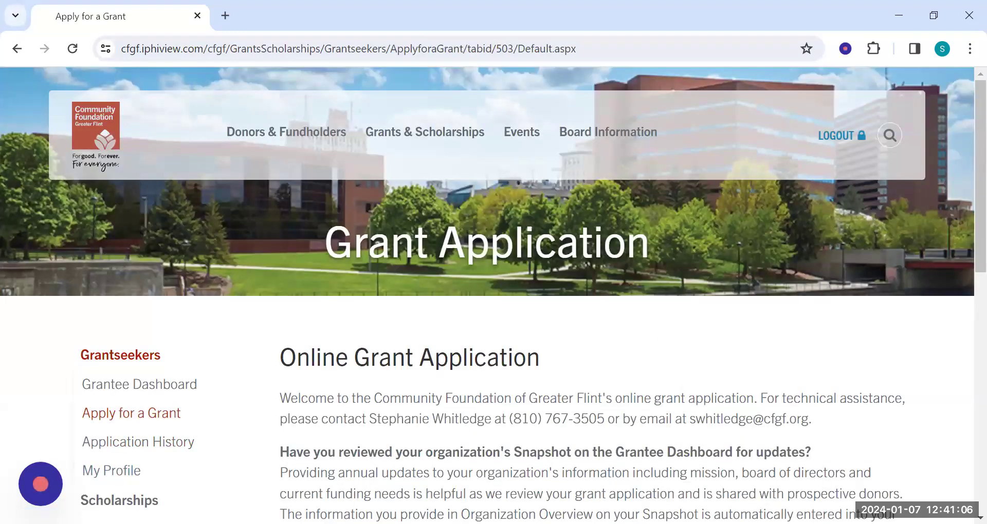
{"action": "scroll", "coordinate": [962, 174], "scroll_direction": "down", "scroll_amount": 2}
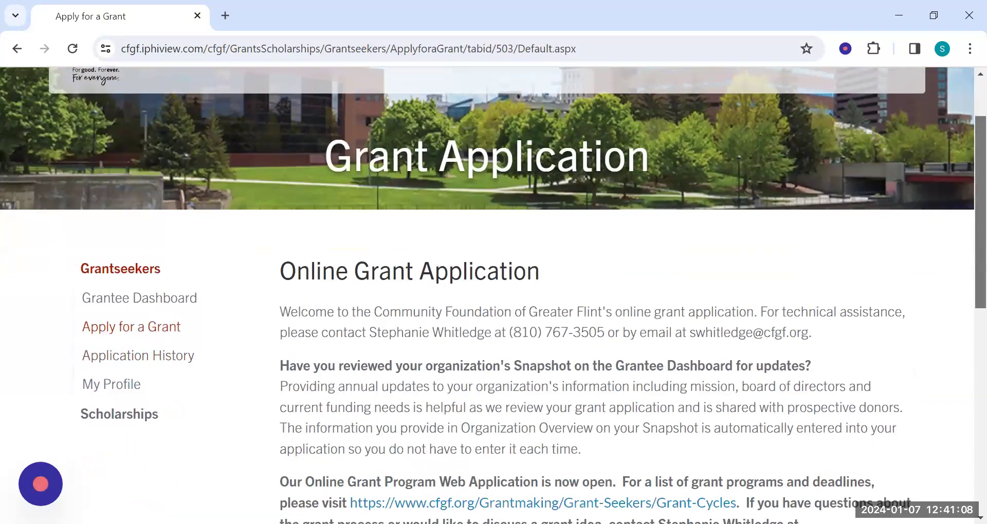
{"action": "scroll", "coordinate": [962, 174], "scroll_direction": "down", "scroll_amount": 3}
{"action": "scroll", "coordinate": [963, 273], "scroll_direction": "down", "scroll_amount": 1}
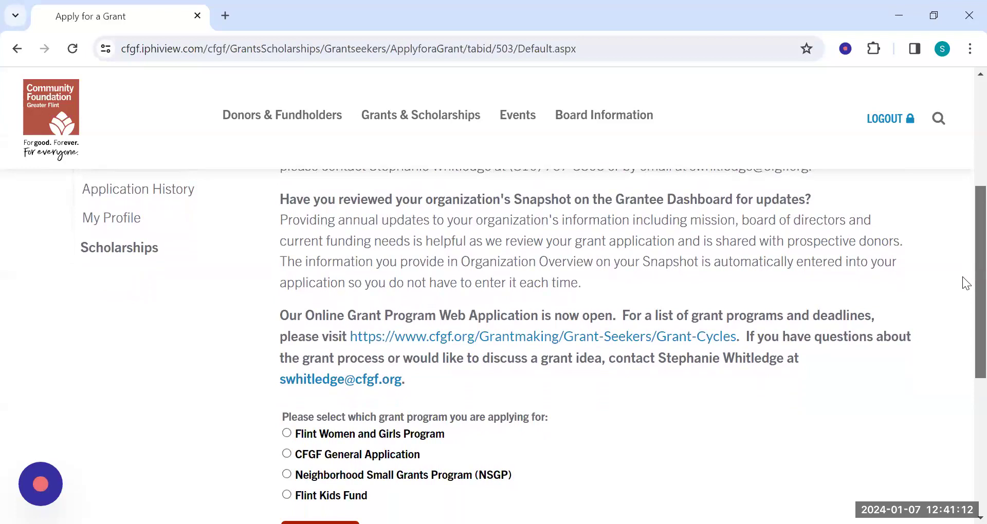
{"action": "scroll", "coordinate": [966, 280], "scroll_direction": "up", "scroll_amount": 1}
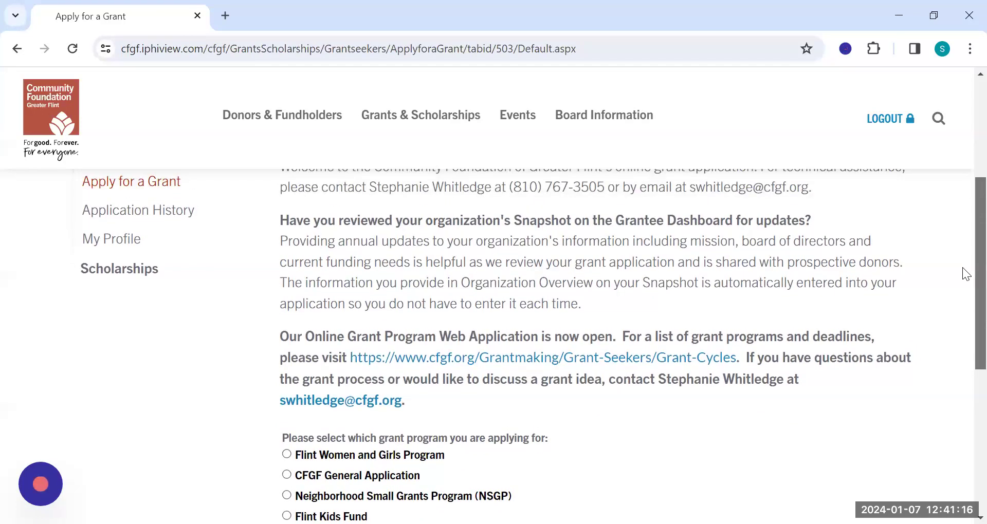
{"action": "scroll", "coordinate": [963, 274], "scroll_direction": "down", "scroll_amount": 1}
{"action": "scroll", "coordinate": [926, 241], "scroll_direction": "down", "scroll_amount": 2}
{"action": "scroll", "coordinate": [925, 242], "scroll_direction": "up", "scroll_amount": 3}
{"action": "scroll", "coordinate": [926, 242], "scroll_direction": "up", "scroll_amount": 1}
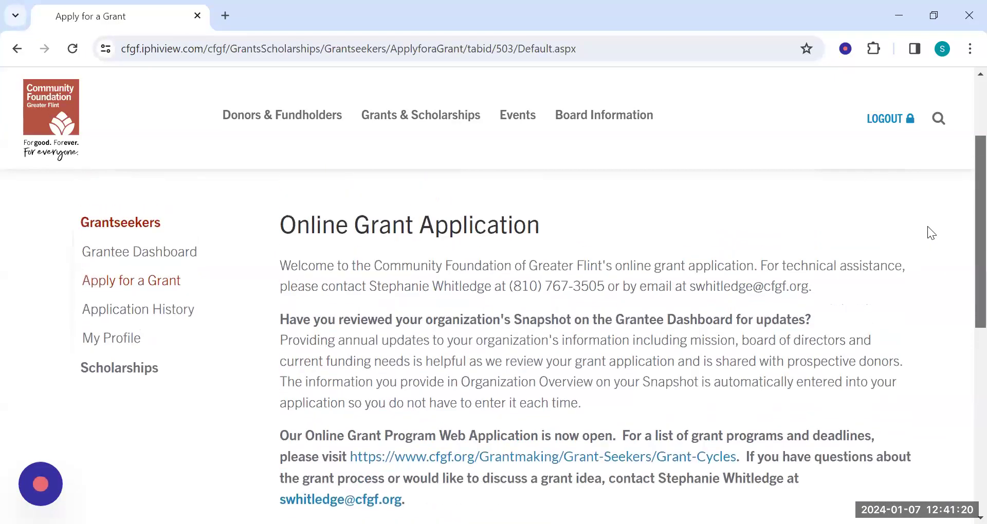
{"action": "scroll", "coordinate": [933, 281], "scroll_direction": "down", "scroll_amount": 3}
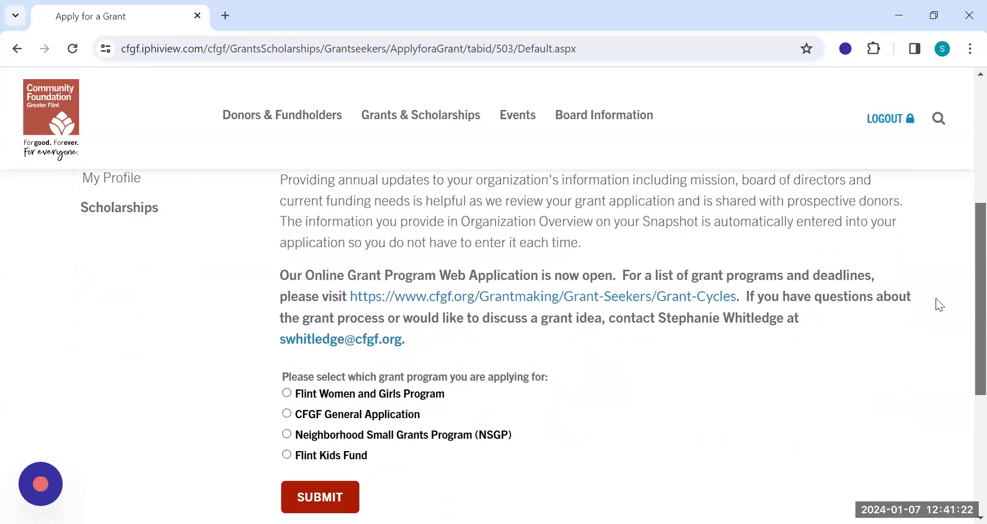
{"action": "scroll", "coordinate": [939, 305], "scroll_direction": "down", "scroll_amount": 1}
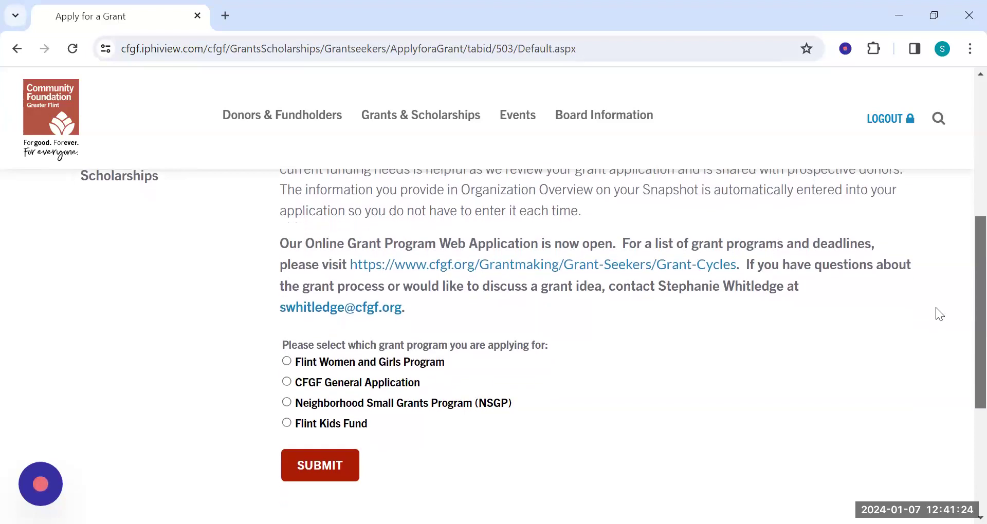
{"action": "scroll", "coordinate": [935, 311], "scroll_direction": "down", "scroll_amount": 1}
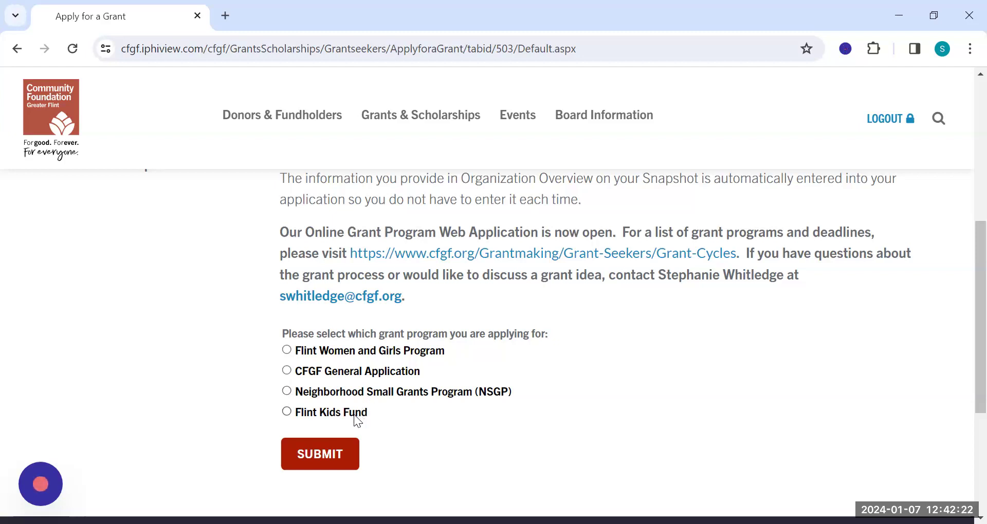
Choose the CFGF General Application program and begin a new application named "1-7-24 DEMO".
{"action": "left_click", "coordinate": [355, 370]}
{"action": "left_click", "coordinate": [317, 452]}
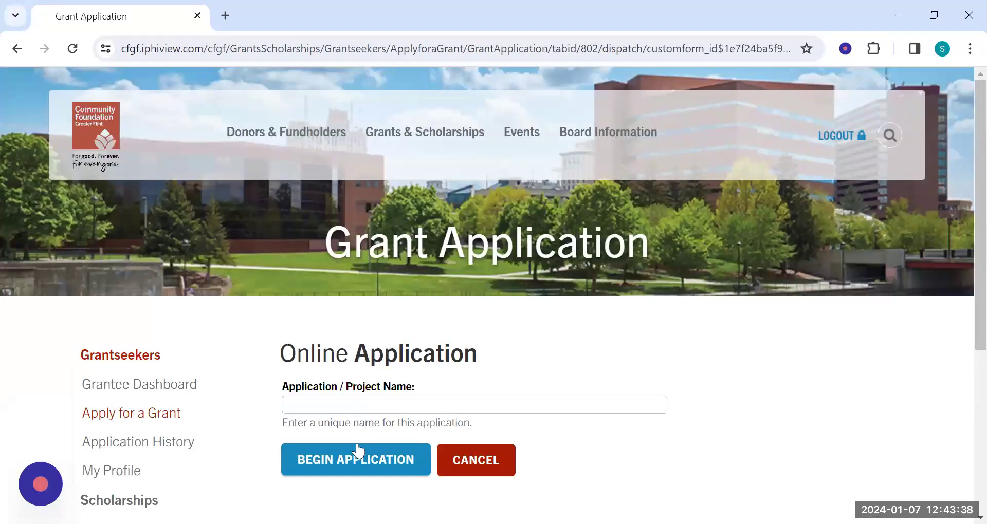
{"action": "left_click", "coordinate": [346, 410]}
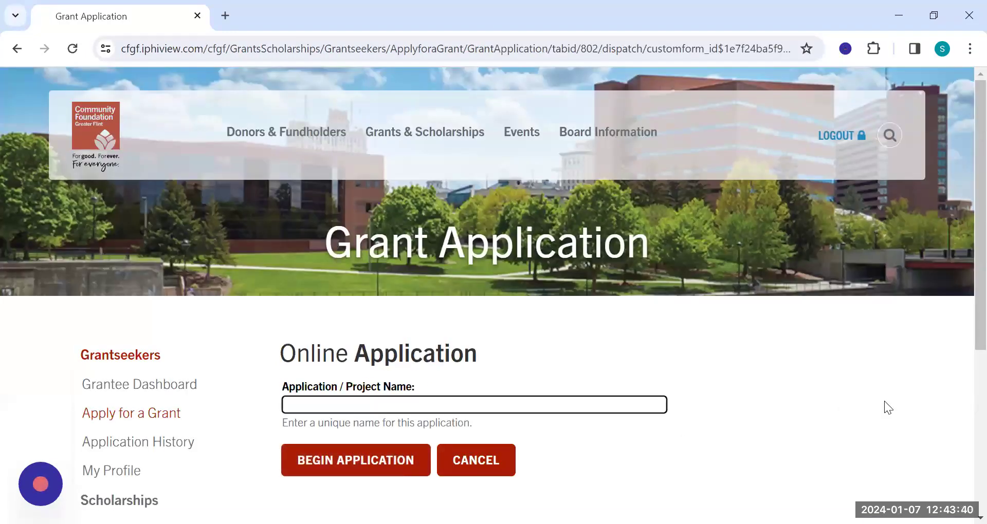
{"action": "type", "text": "1-7-24 DEMO"}
{"action": "left_click", "coordinate": [380, 463]}
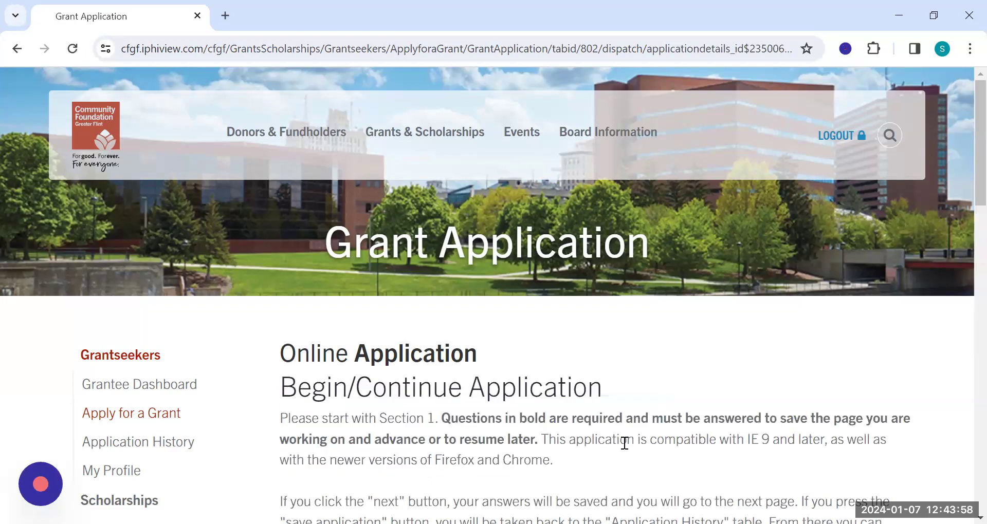
Review the application's instructions, blank-copy and budget form links, section list and document requirements.
{"action": "scroll", "coordinate": [718, 383], "scroll_direction": "down", "scroll_amount": 3}
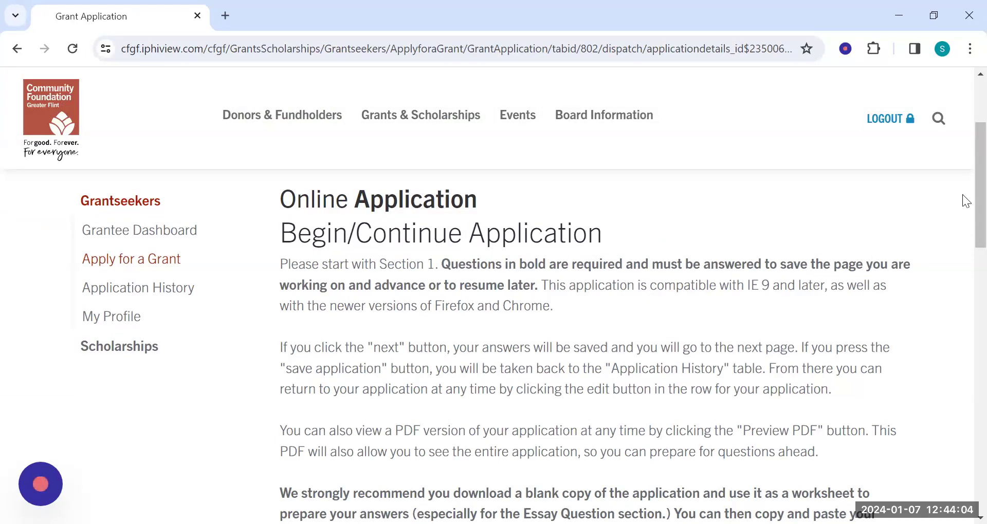
{"action": "left_click_drag", "start_coordinate": [980, 189], "coordinate": [981, 231]}
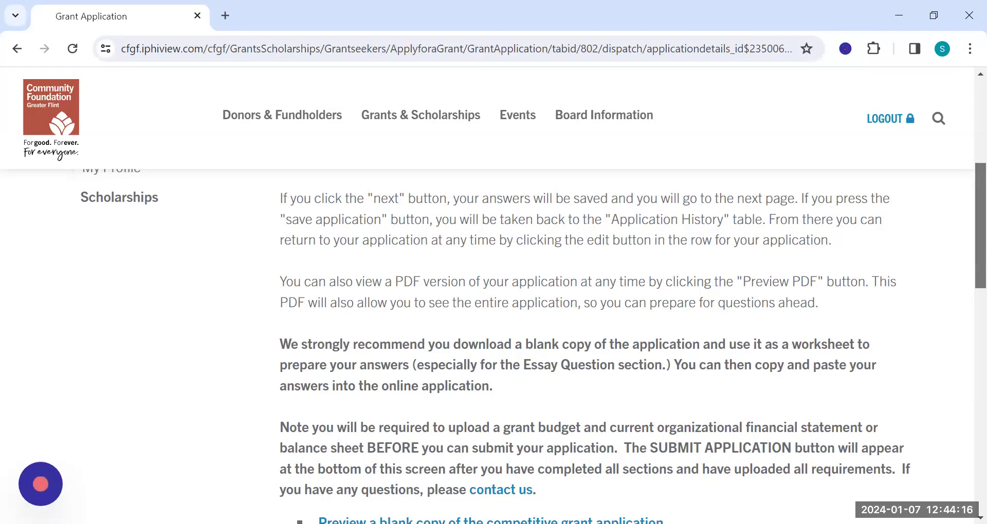
{"action": "left_click_drag", "start_coordinate": [980, 225], "coordinate": [980, 267]}
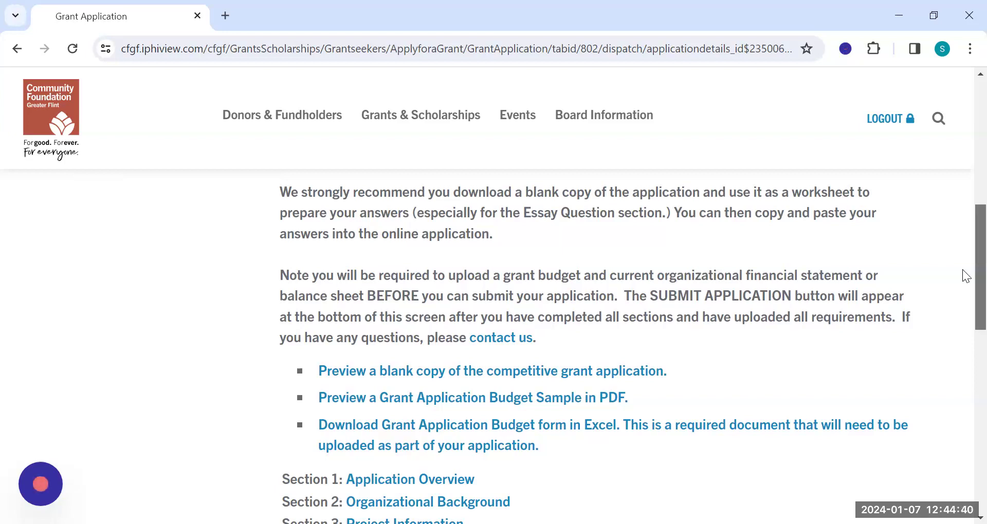
{"action": "scroll", "coordinate": [966, 276], "scroll_direction": "down", "scroll_amount": 1}
{"action": "scroll", "coordinate": [965, 290], "scroll_direction": "down", "scroll_amount": 3}
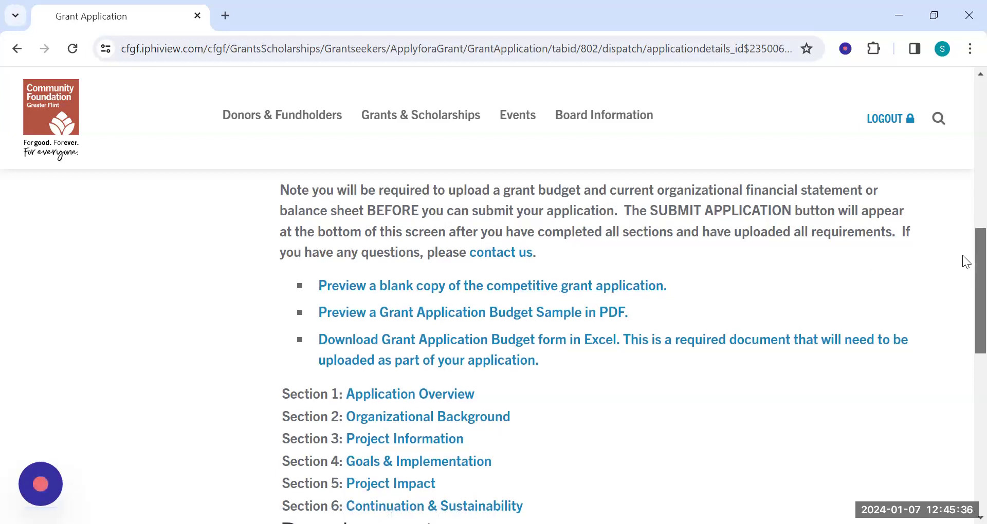
{"action": "scroll", "coordinate": [966, 261], "scroll_direction": "down", "scroll_amount": 4}
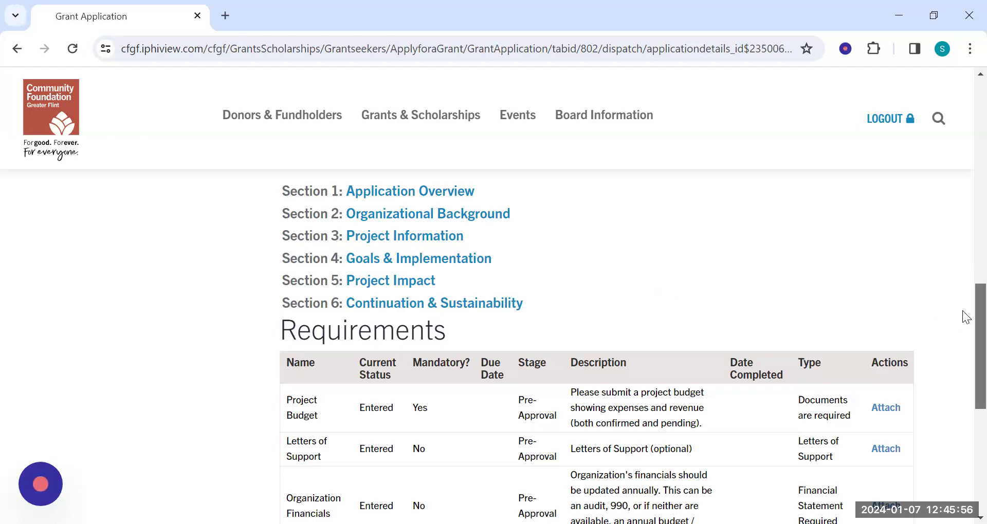
{"action": "scroll", "coordinate": [962, 311], "scroll_direction": "down", "scroll_amount": 2}
{"action": "scroll", "coordinate": [962, 340], "scroll_direction": "down", "scroll_amount": 1}
{"action": "scroll", "coordinate": [962, 342], "scroll_direction": "down", "scroll_amount": 1}
{"action": "scroll", "coordinate": [965, 352], "scroll_direction": "up", "scroll_amount": 1}
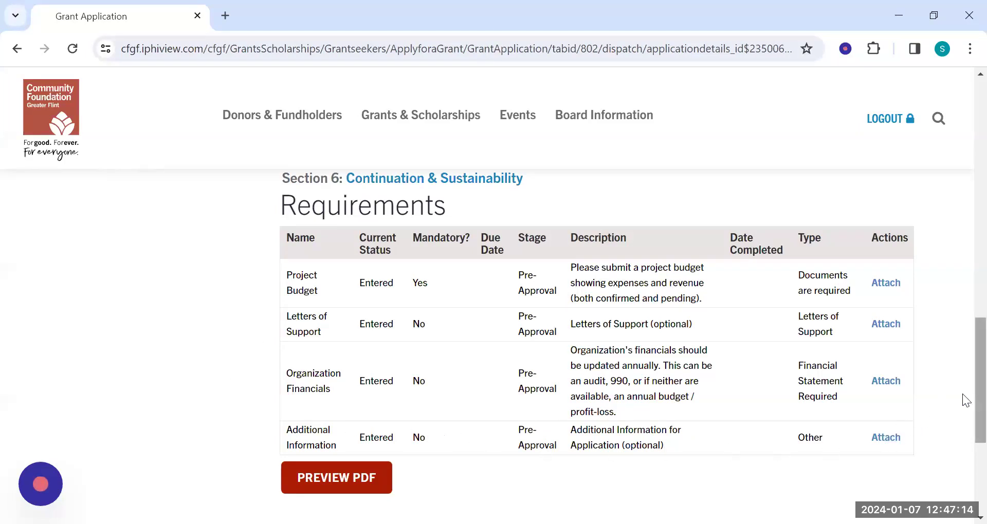
Open Section 1, Application Overview, and go through its organization, contact and funding fields.
{"action": "scroll", "coordinate": [962, 381], "scroll_direction": "up", "scroll_amount": 4}
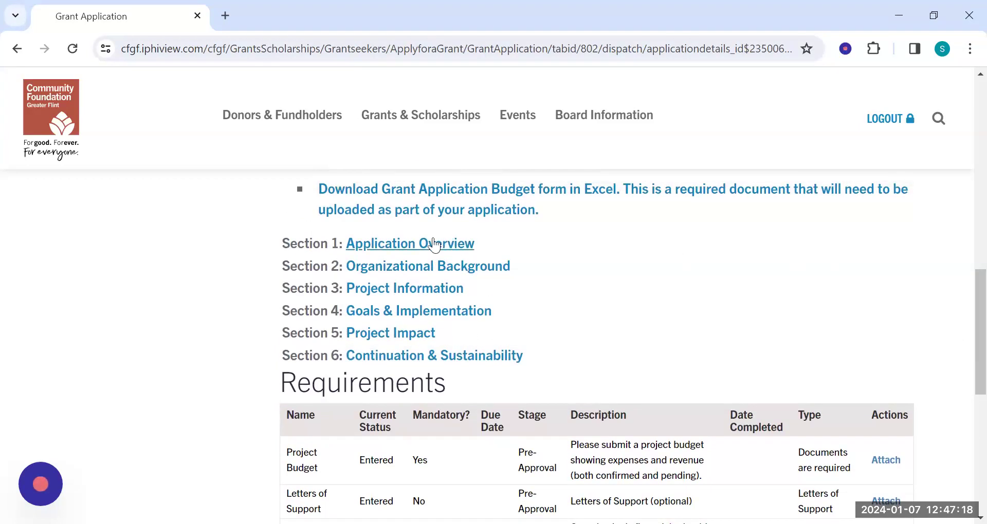
{"action": "left_click", "coordinate": [425, 245]}
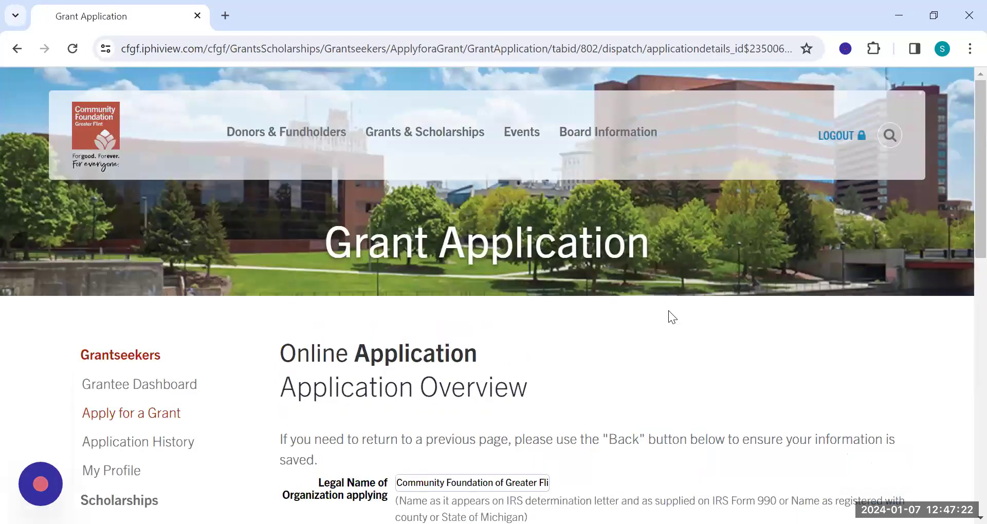
{"action": "scroll", "coordinate": [668, 311], "scroll_direction": "down", "scroll_amount": 5}
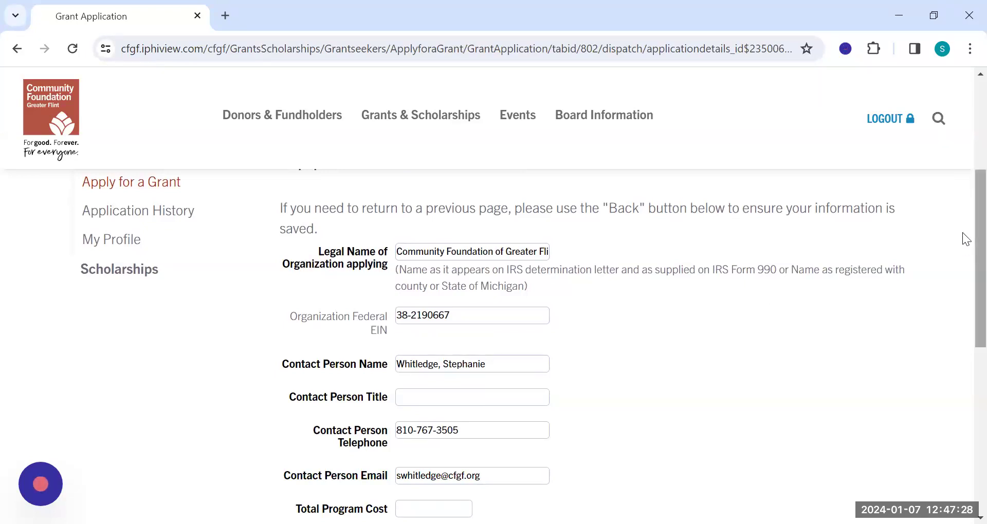
{"action": "scroll", "coordinate": [962, 233], "scroll_direction": "down", "scroll_amount": 1}
{"action": "scroll", "coordinate": [962, 242], "scroll_direction": "down", "scroll_amount": 2}
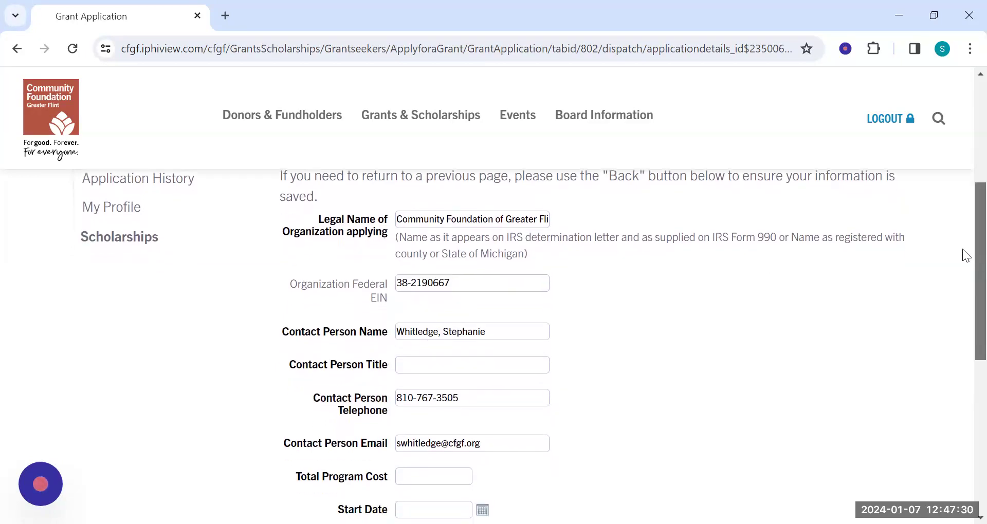
{"action": "scroll", "coordinate": [962, 262], "scroll_direction": "down", "scroll_amount": 1}
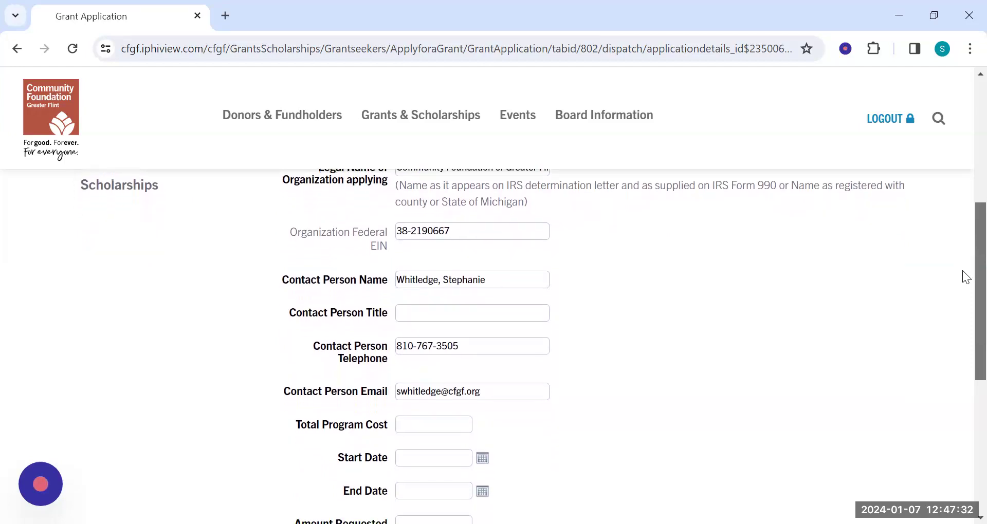
{"action": "scroll", "coordinate": [962, 283], "scroll_direction": "down", "scroll_amount": 1}
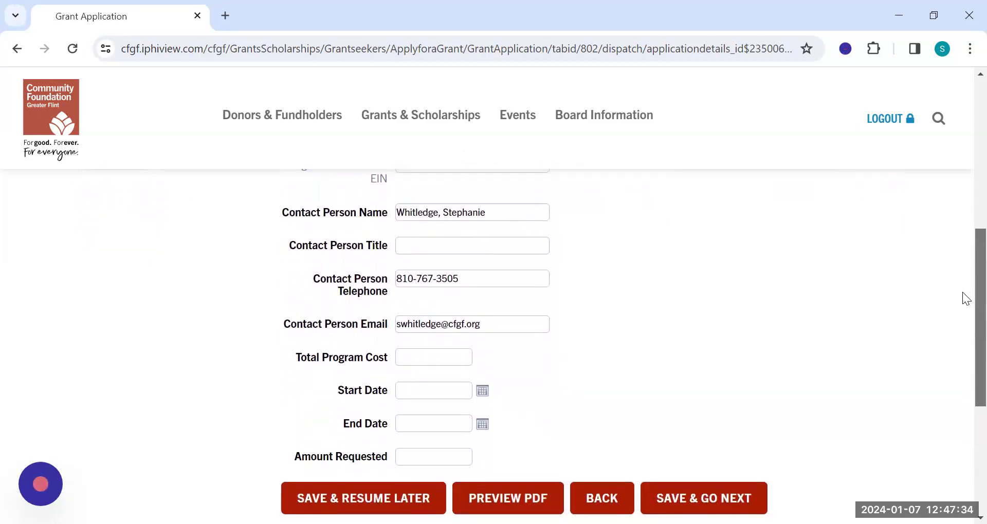
Enter "Grant Admin" as the contact person's title and set the total program cost to $100,000.
{"action": "left_click", "coordinate": [474, 236]}
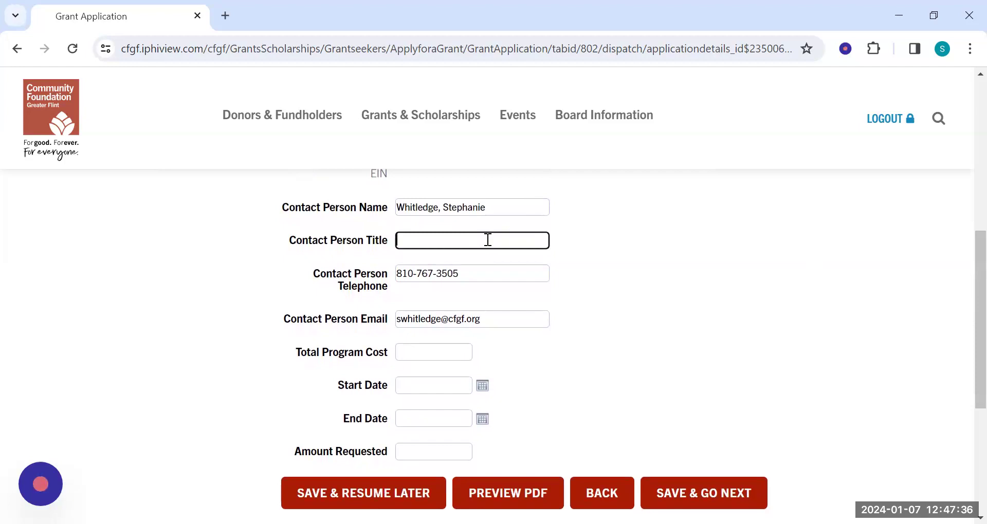
{"action": "type", "text": "Grant Admin"}
{"action": "left_click", "coordinate": [442, 353]}
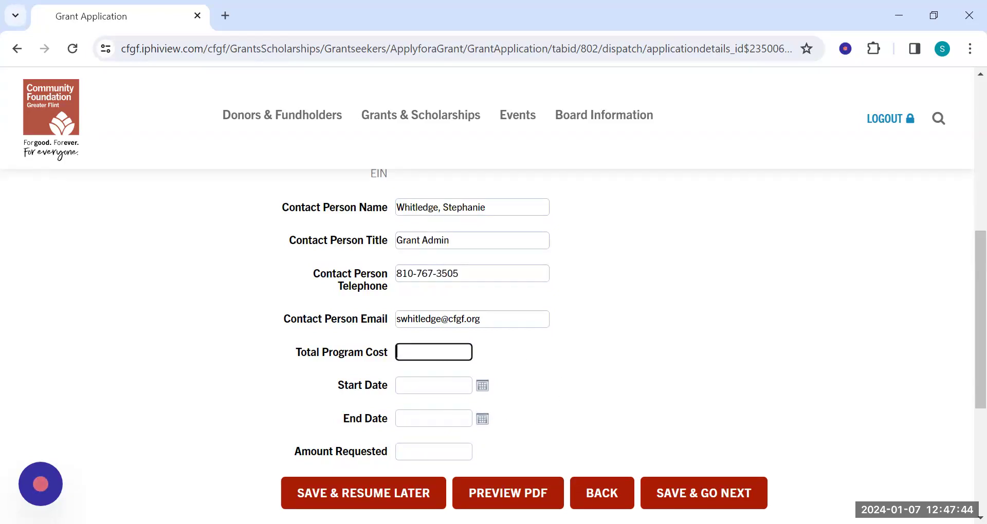
{"action": "type", "text": "100000"}
Set the project's start date to 1/1/2024 and its end date to 12/31/2024.
{"action": "left_click", "coordinate": [431, 385]}
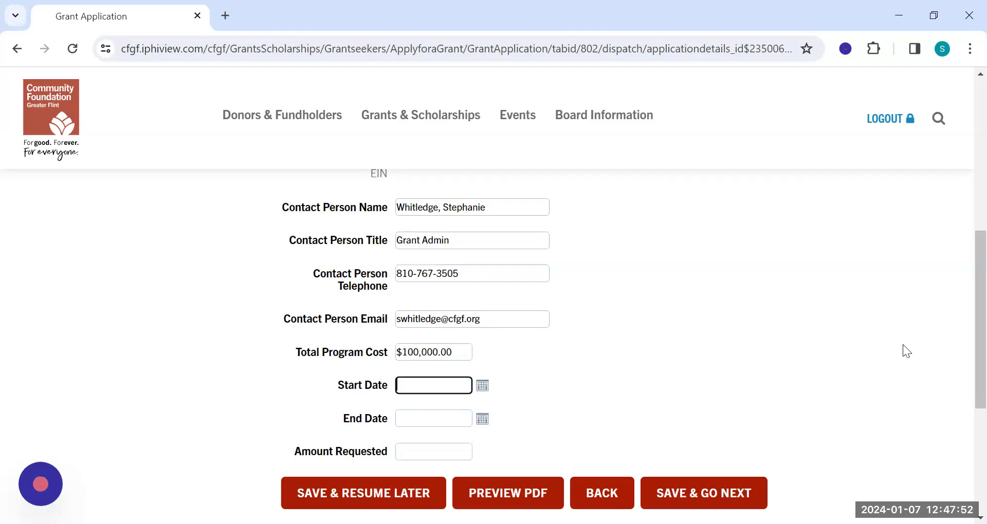
{"action": "type", "text": "1/1/24"}
{"action": "left_click", "coordinate": [414, 418]}
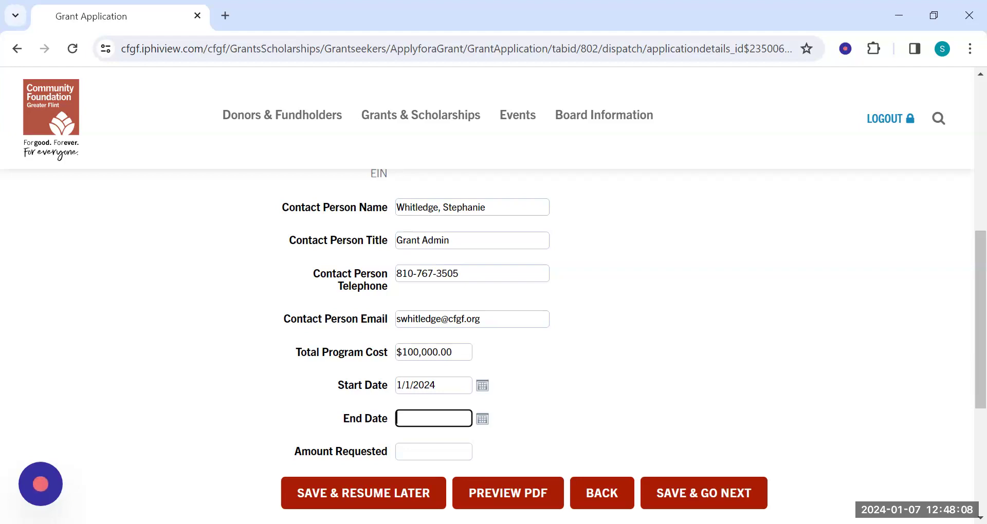
{"action": "type", "text": "12/31/"}
{"action": "type", "text": "24"}
Set the amount requested to $10,000, then save and continue to the Organizational Background questions.
{"action": "left_click", "coordinate": [462, 456]}
{"action": "type", "text": "10000"}
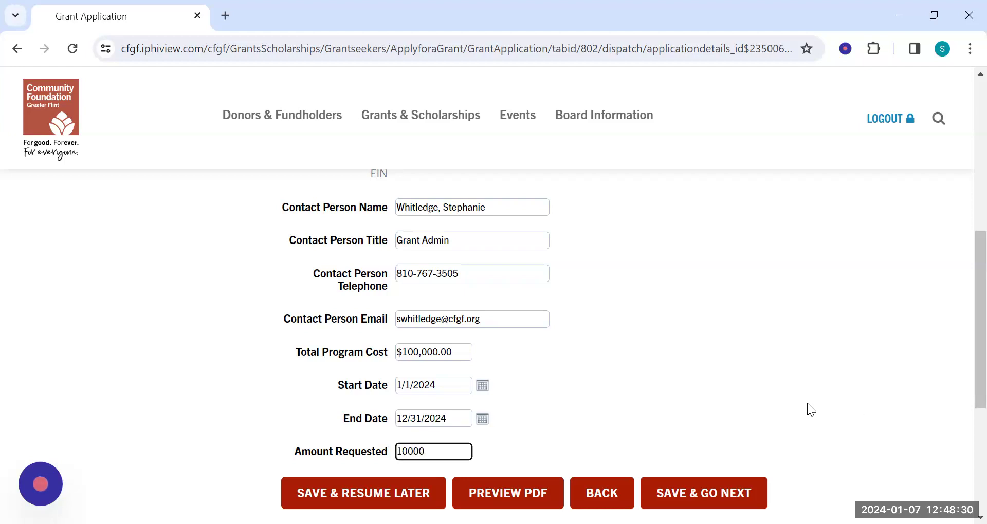
{"action": "left_click", "coordinate": [807, 403]}
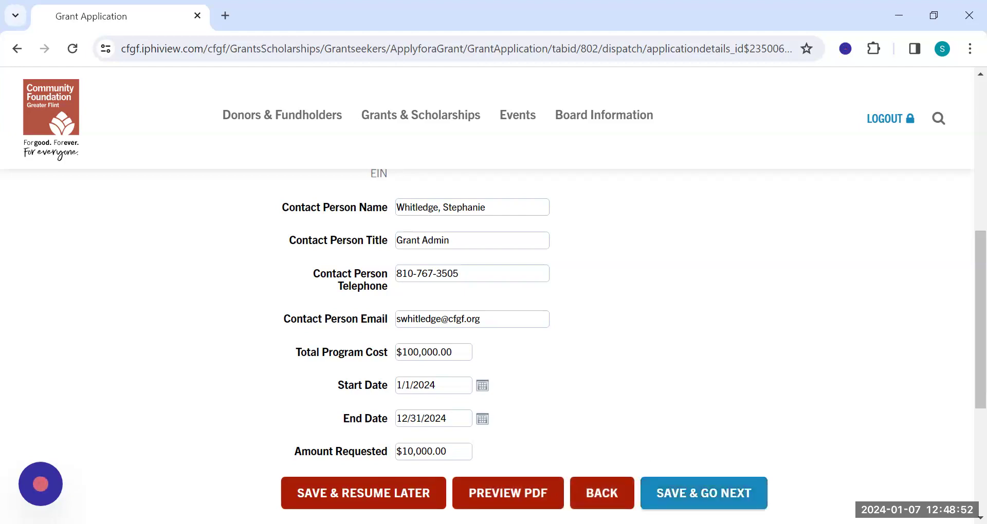
{"action": "left_click", "coordinate": [704, 492]}
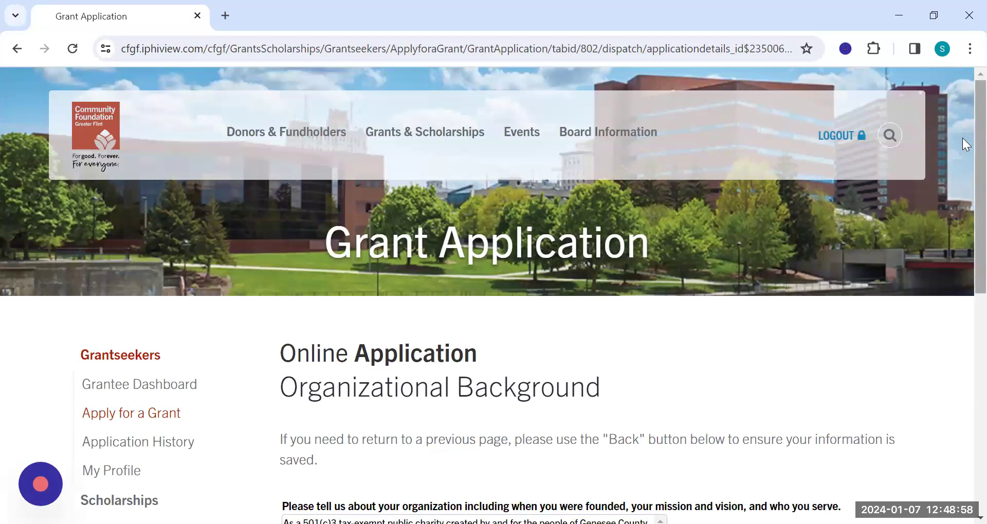
{"action": "scroll", "coordinate": [963, 193], "scroll_direction": "down", "scroll_amount": 1}
{"action": "scroll", "coordinate": [963, 257], "scroll_direction": "down", "scroll_amount": 3}
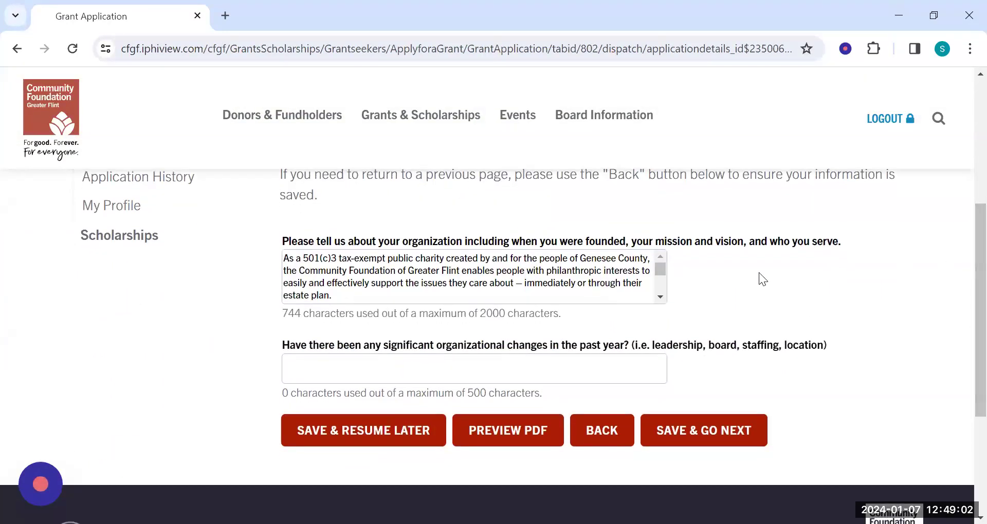
Review the organization description, enter "No changes" for significant organizational changes in the past year, and save and continue.
{"action": "left_click", "coordinate": [662, 266]}
{"action": "left_click_drag", "start_coordinate": [661, 266], "coordinate": [653, 288]}
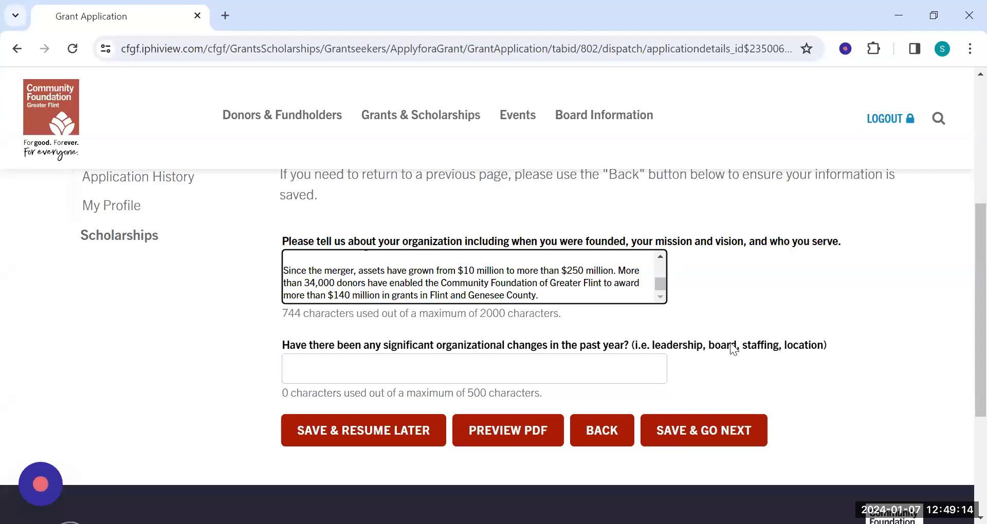
{"action": "left_click", "coordinate": [474, 369]}
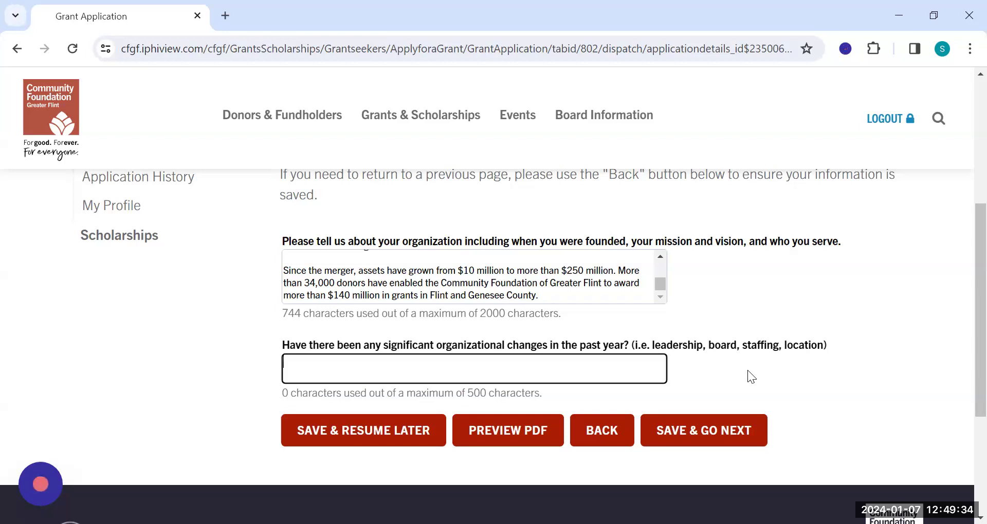
{"action": "type", "text": "No changes"}
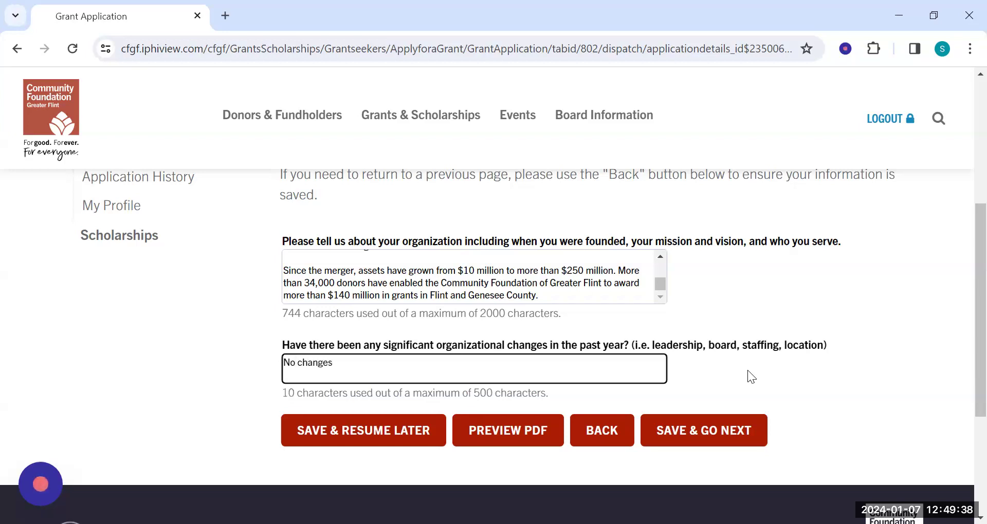
{"action": "left_click", "coordinate": [698, 431]}
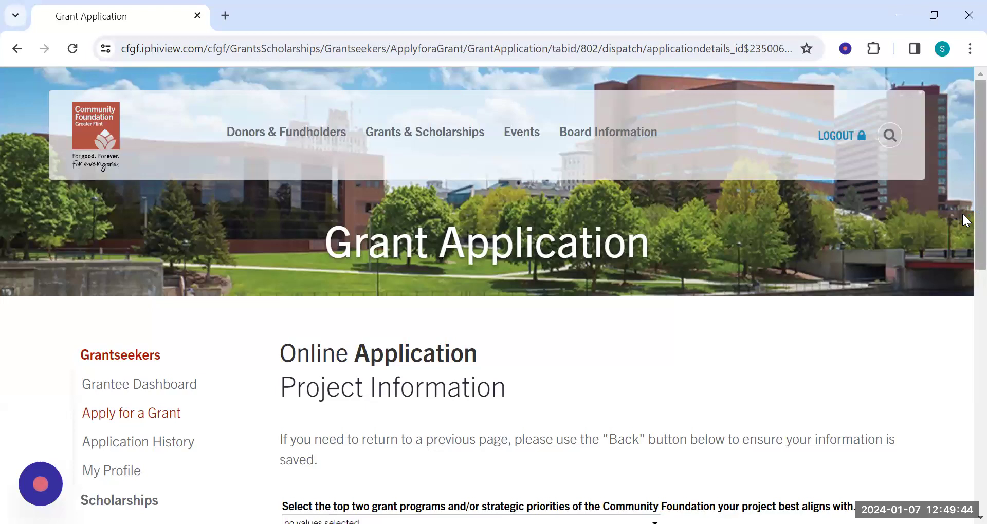
Select "Access to Healthy Food" and "Poverty and Basic Needs Support" as the project's top two strategic priorities and save the selection.
{"action": "scroll", "coordinate": [962, 214], "scroll_direction": "down", "scroll_amount": 4}
{"action": "left_click_drag", "start_coordinate": [980, 265], "coordinate": [980, 298]}
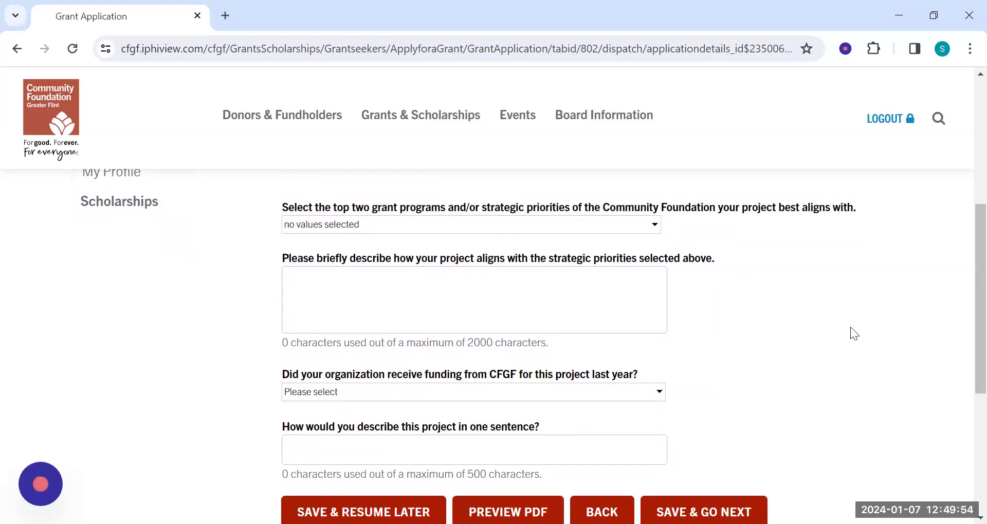
{"action": "left_click", "coordinate": [463, 223]}
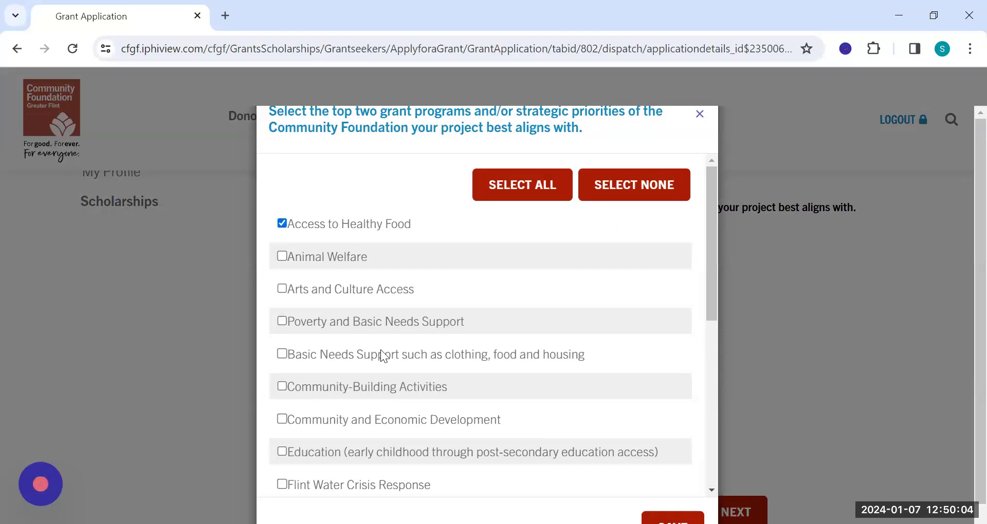
{"action": "left_click", "coordinate": [283, 320]}
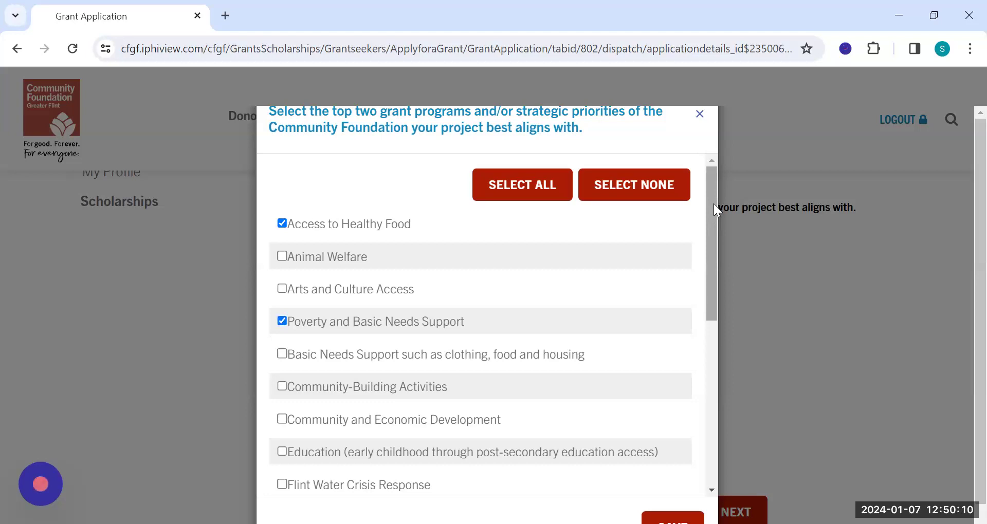
{"action": "left_click_drag", "start_coordinate": [711, 210], "coordinate": [695, 354]}
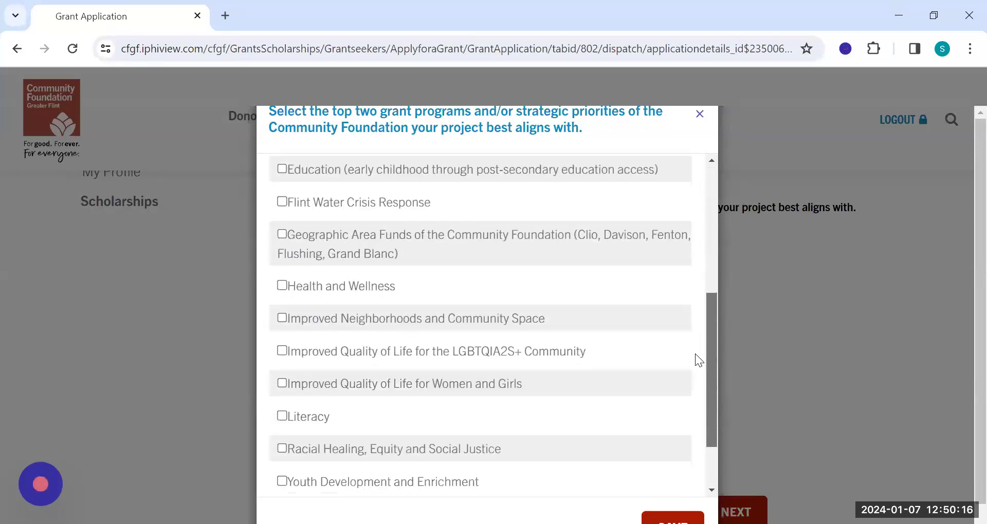
{"action": "scroll", "coordinate": [693, 355], "scroll_direction": "down", "scroll_amount": 2}
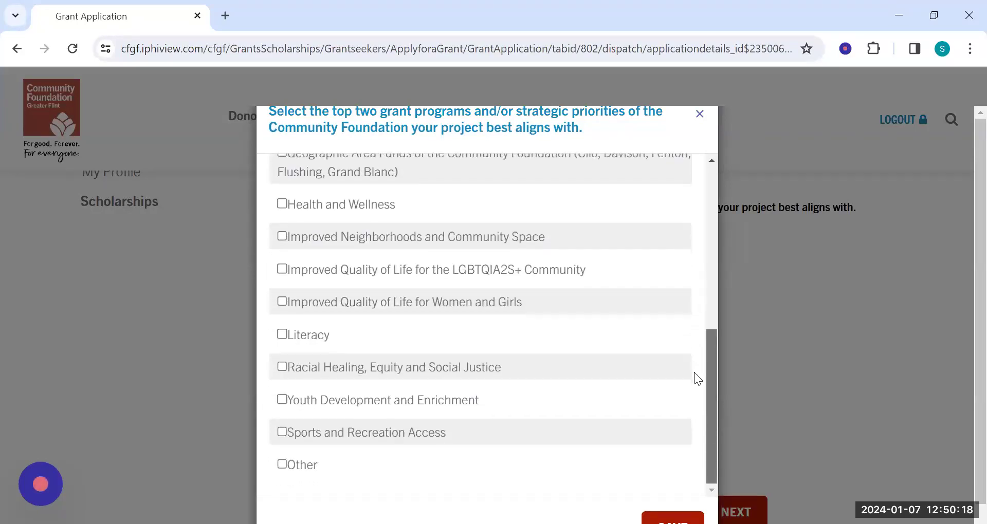
{"action": "scroll", "coordinate": [694, 372], "scroll_direction": "up", "scroll_amount": 3}
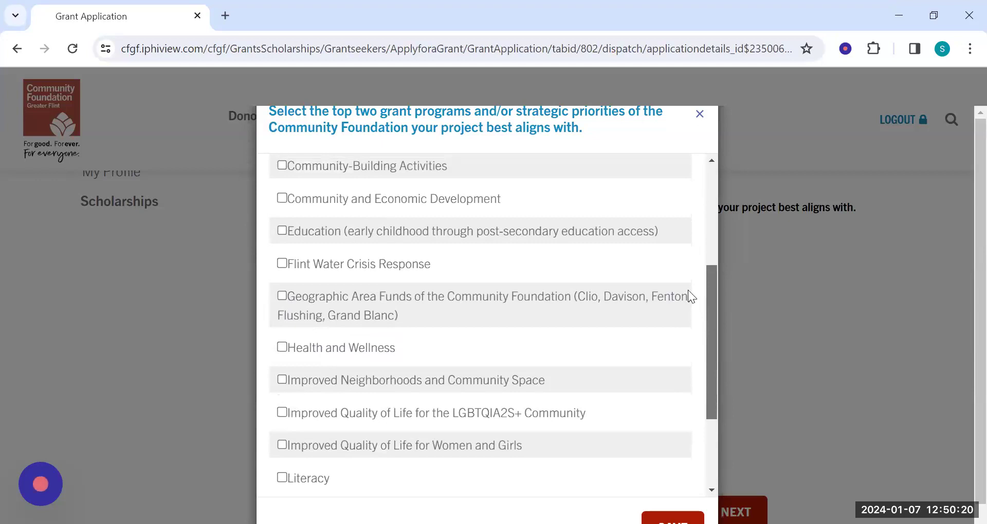
{"action": "scroll", "coordinate": [687, 290], "scroll_direction": "up", "scroll_amount": 4}
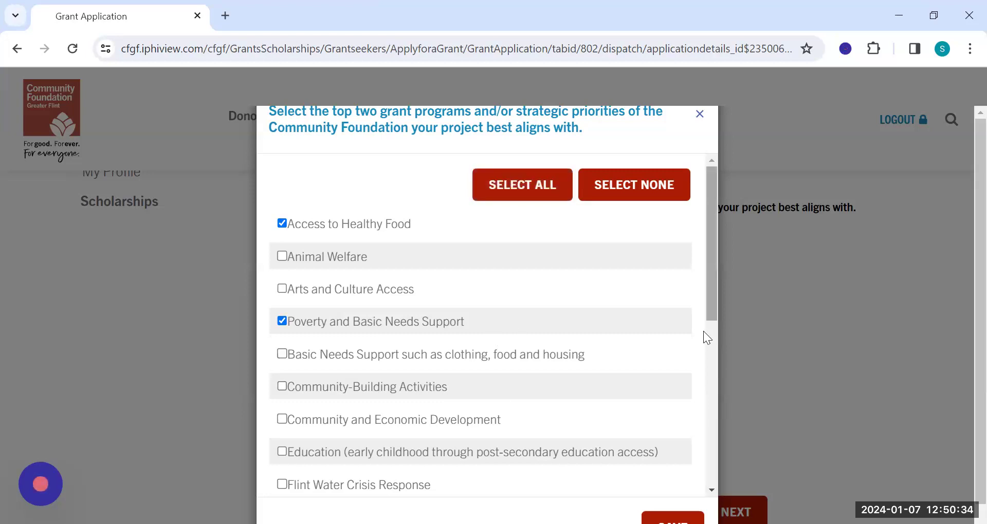
{"action": "scroll", "coordinate": [663, 412], "scroll_direction": "down", "scroll_amount": 1}
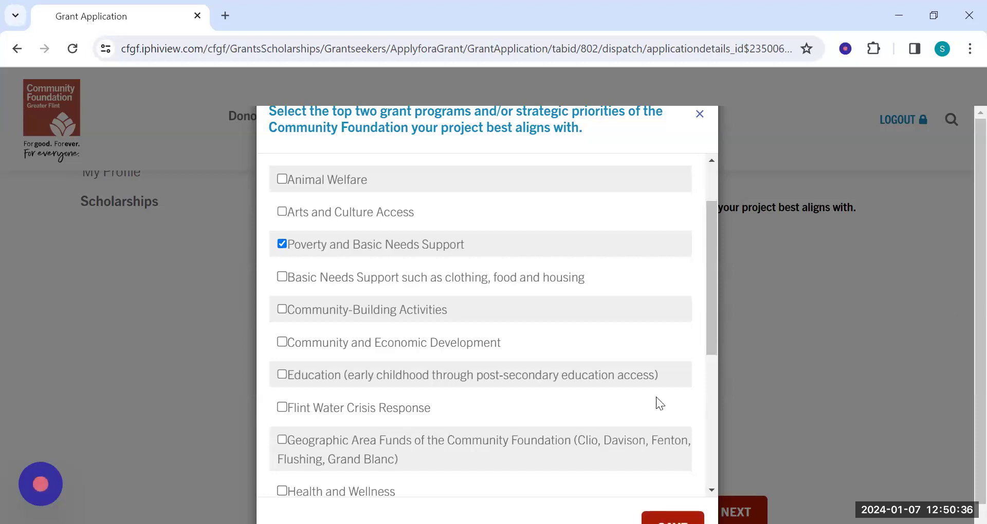
{"action": "scroll", "coordinate": [655, 397], "scroll_direction": "down", "scroll_amount": 5}
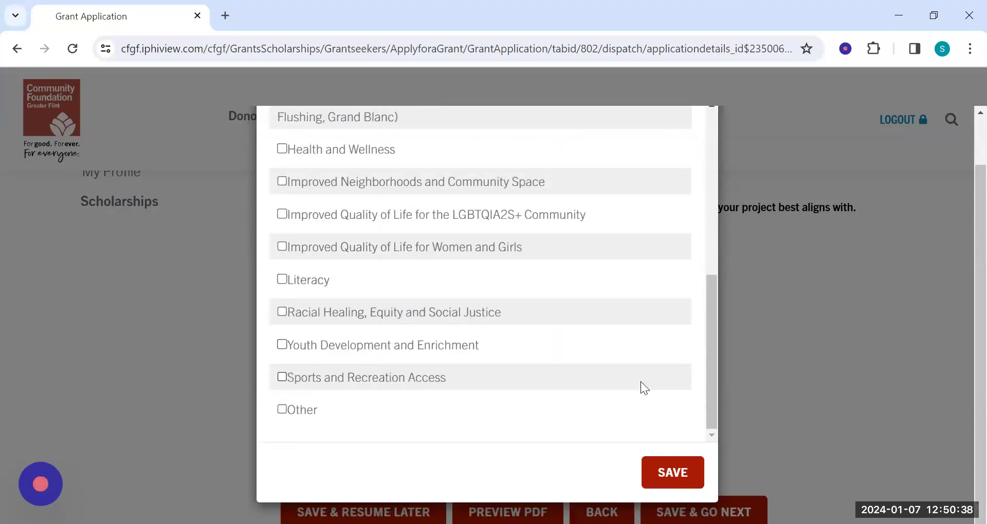
{"action": "left_click", "coordinate": [680, 476]}
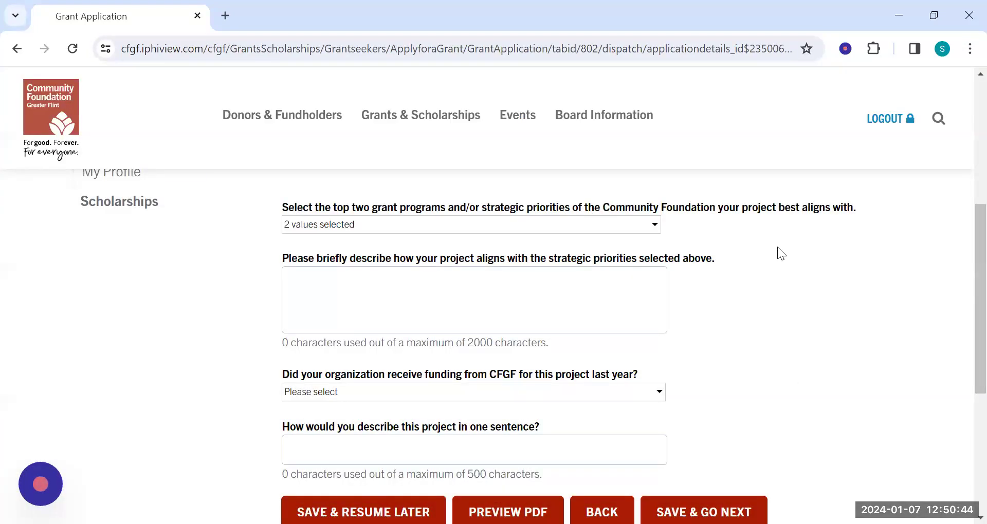
Enter "x" as the description of strategic alignment and answer "Yes" to having received CFGF funding for this project last year.
{"action": "left_click", "coordinate": [474, 298]}
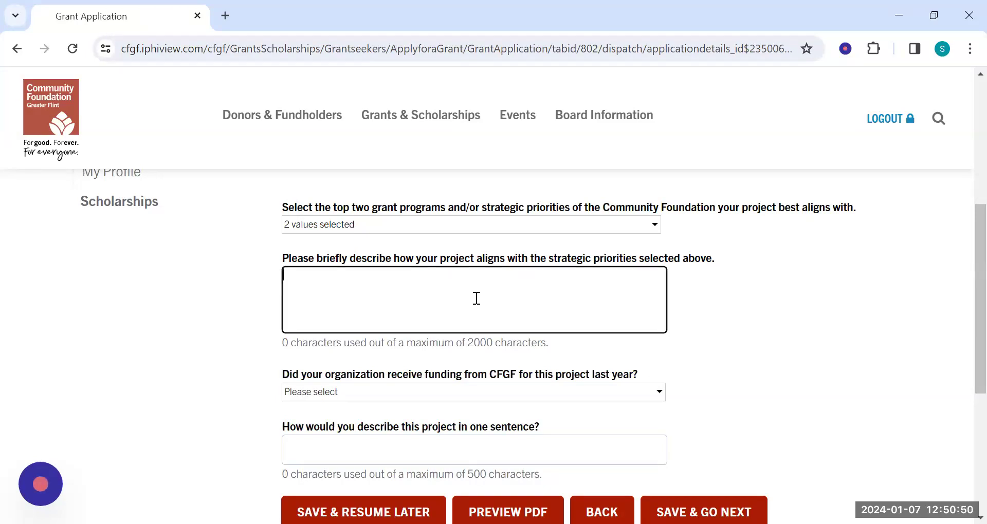
{"action": "type", "text": "x"}
{"action": "scroll", "coordinate": [962, 257], "scroll_direction": "down", "scroll_amount": 1}
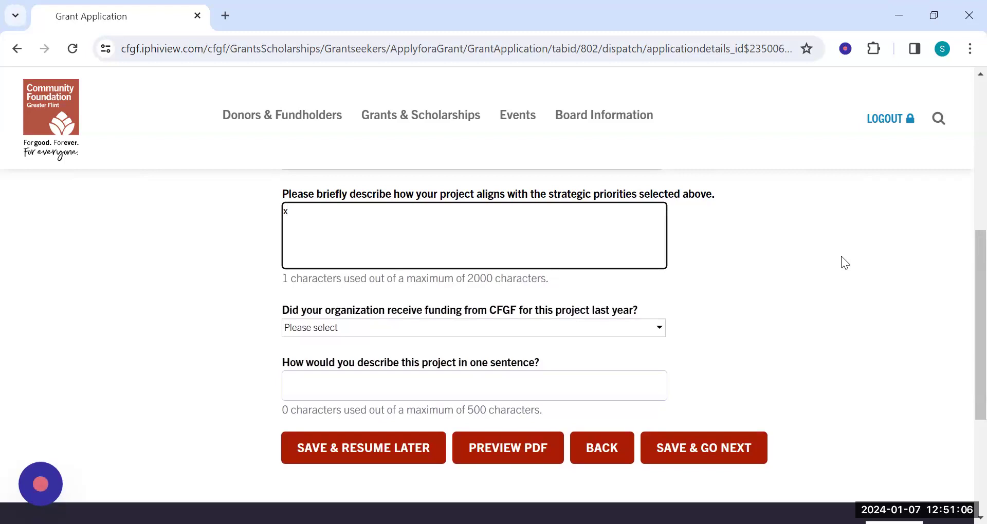
{"action": "left_click", "coordinate": [639, 326]}
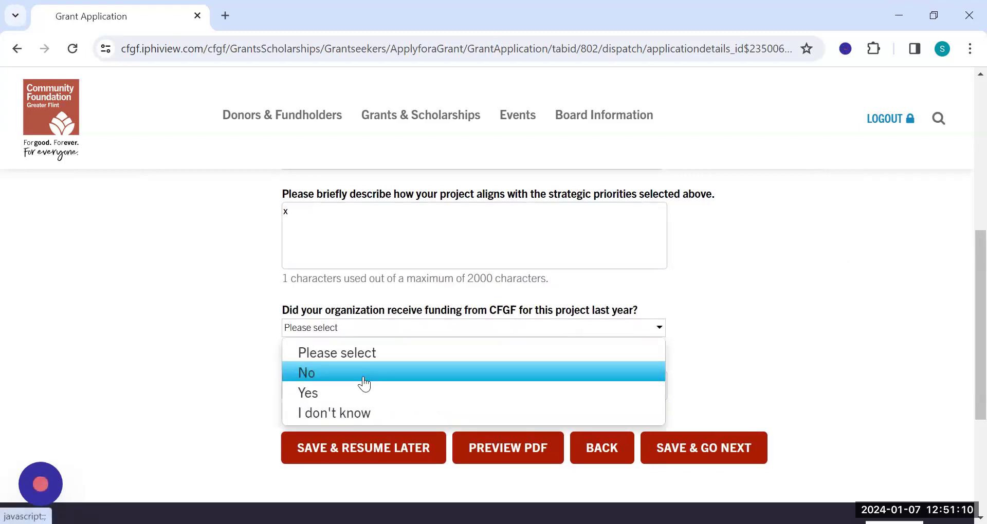
{"action": "left_click", "coordinate": [394, 394]}
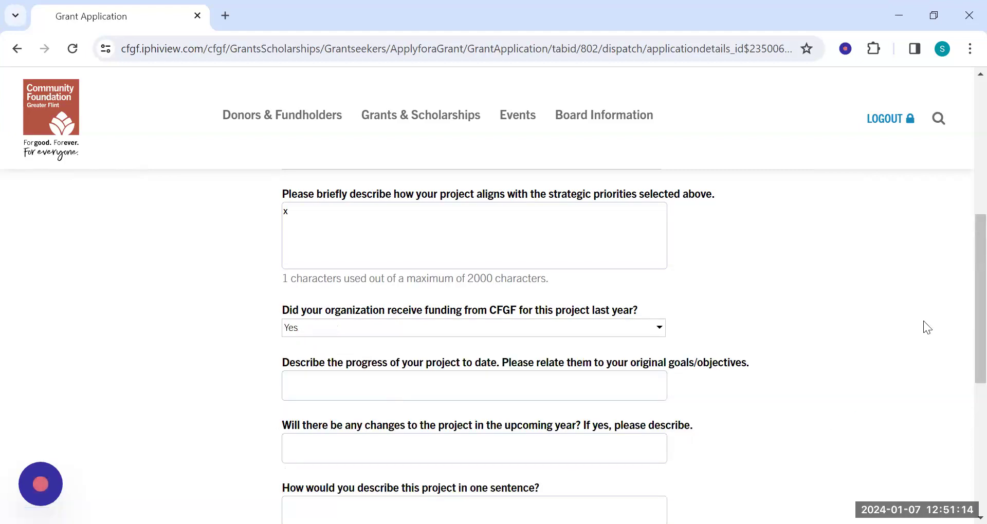
Enter "x" as placeholder text for both the project's progress to date and its changes in the upcoming year.
{"action": "scroll", "coordinate": [962, 306], "scroll_direction": "down", "scroll_amount": 3}
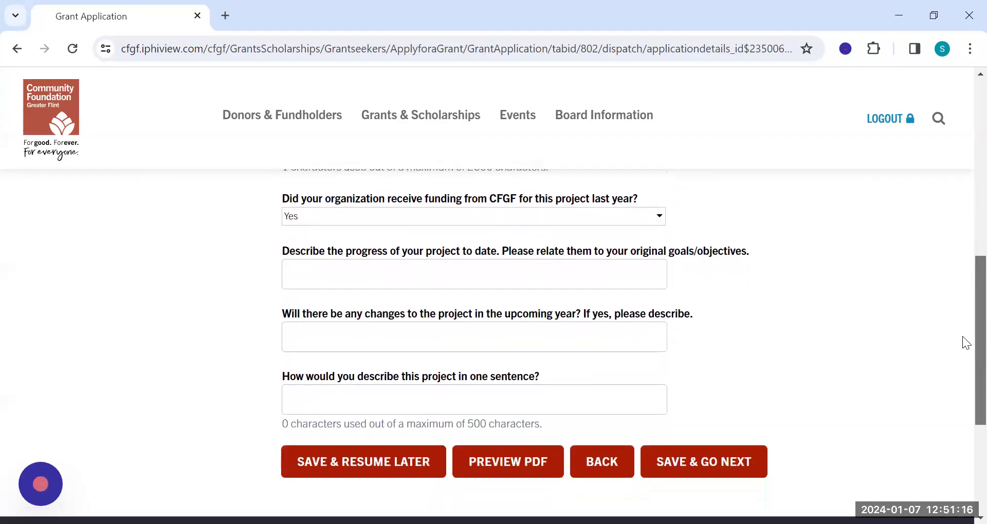
{"action": "left_click", "coordinate": [346, 260]}
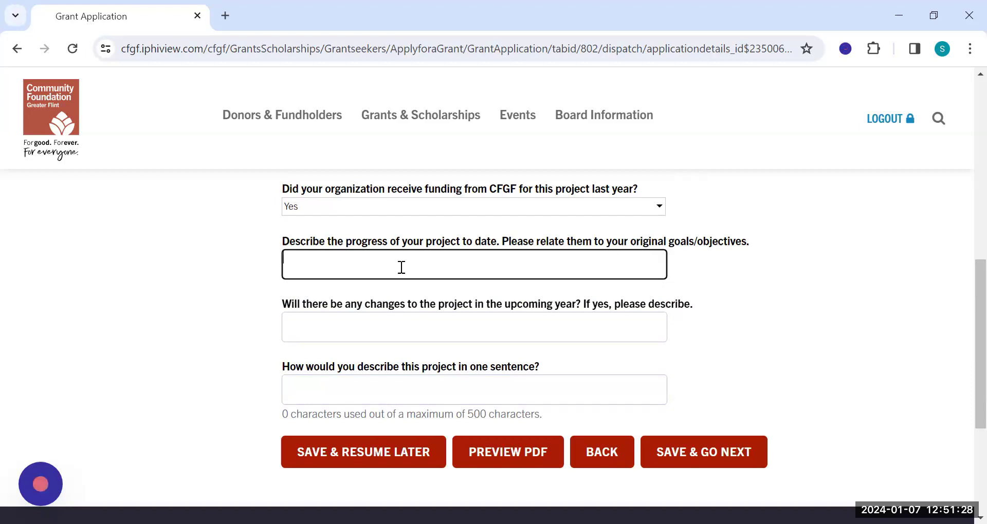
{"action": "type", "text": "x"}
{"action": "left_click", "coordinate": [877, 267]}
{"action": "left_click", "coordinate": [464, 326]}
{"action": "type", "text": "x"}
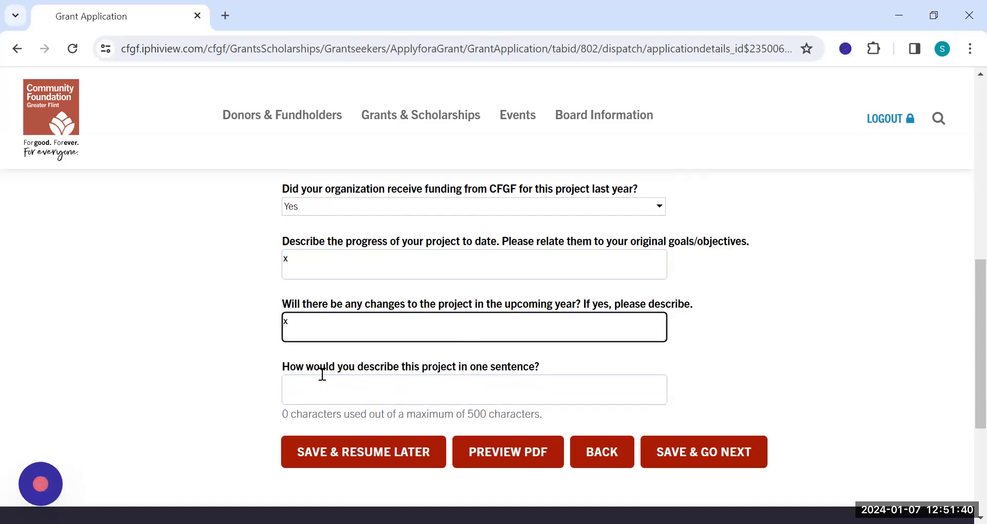
Describe the project in one sentence as "To help feed families on the North side of Flint.", then save and continue.
{"action": "left_click", "coordinate": [337, 381]}
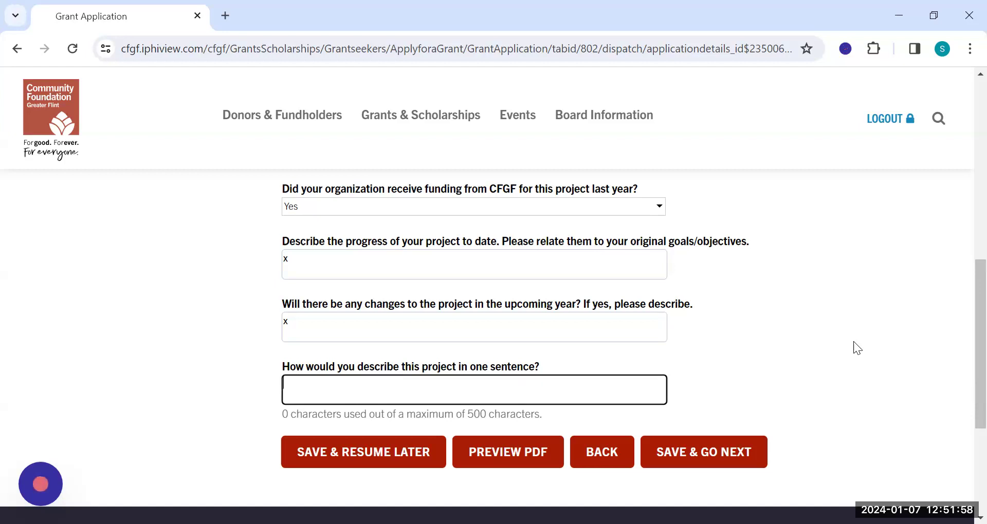
{"action": "type", "text": "To help feed "}
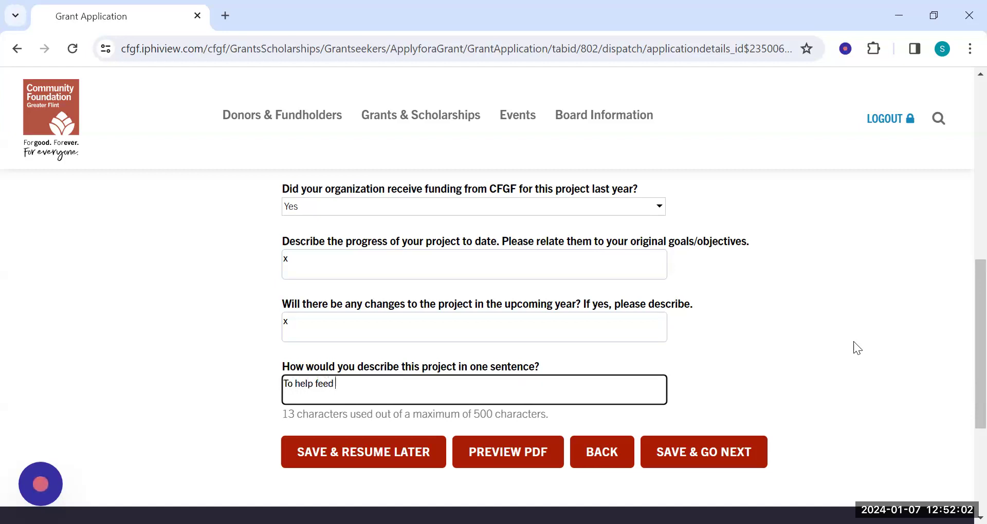
{"action": "type", "text": "families on the North sid"}
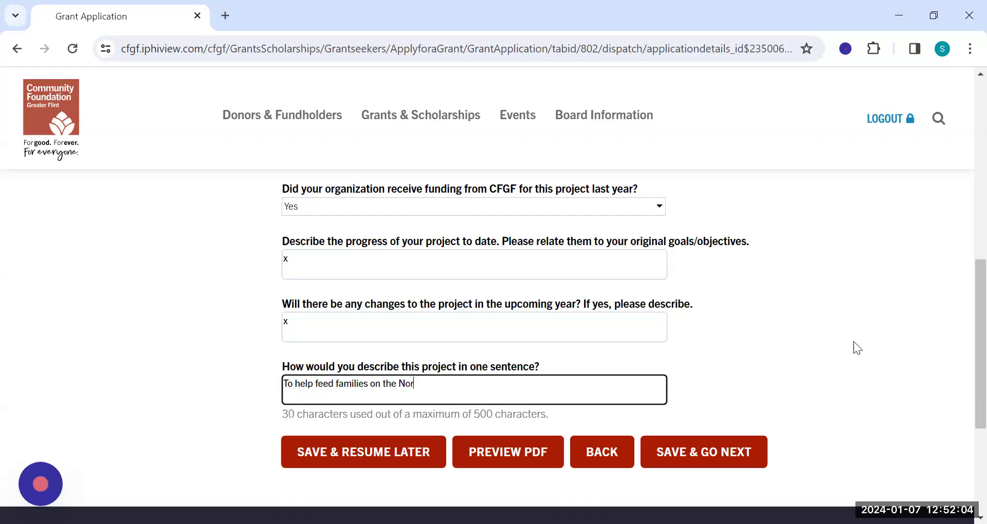
{"action": "type", "text": "e of Flint."}
{"action": "left_click", "coordinate": [704, 456]}
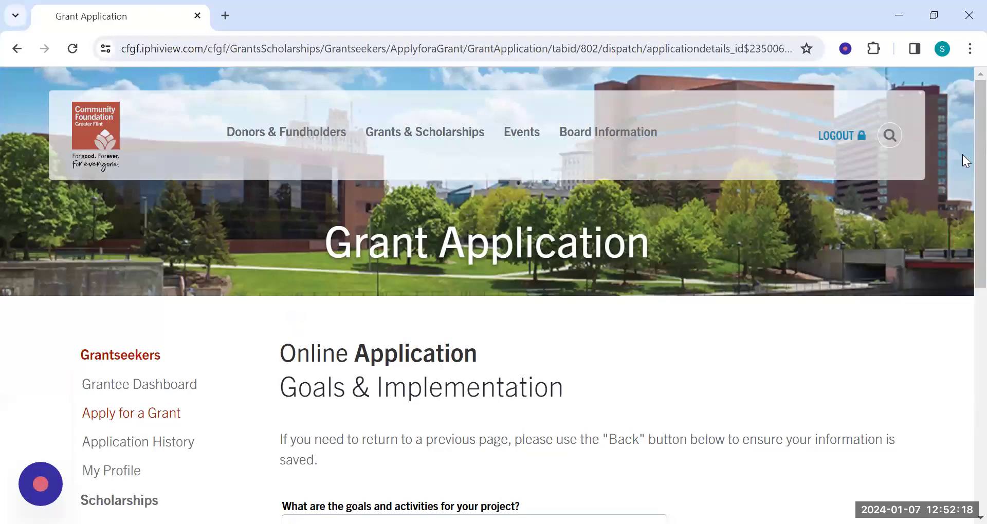
Enter "x" for both the project goals and activities and the organization's experience and oversight, then save and continue.
{"action": "scroll", "coordinate": [963, 170], "scroll_direction": "down", "scroll_amount": 1}
{"action": "scroll", "coordinate": [965, 208], "scroll_direction": "down", "scroll_amount": 4}
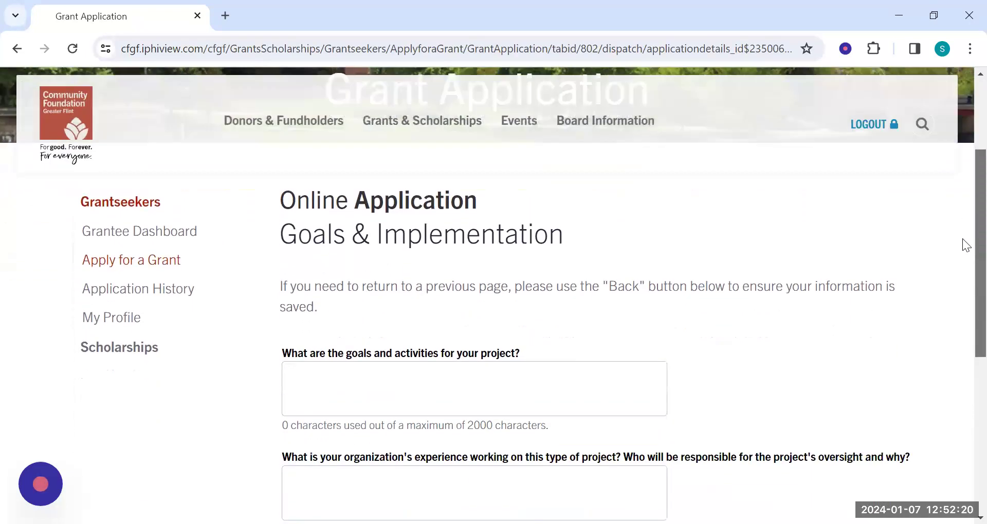
{"action": "left_click", "coordinate": [556, 276]}
{"action": "type", "text": "x"}
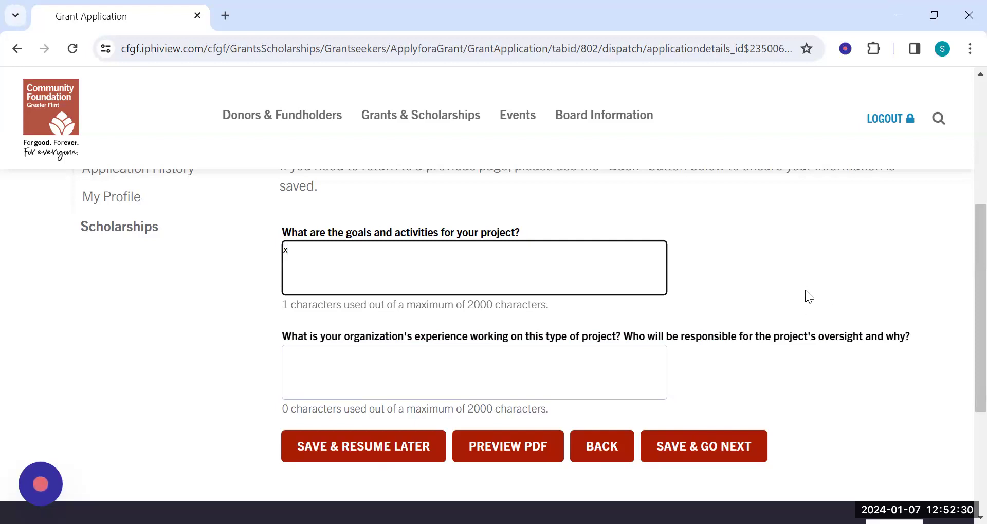
{"action": "left_click", "coordinate": [335, 358]}
{"action": "type", "text": "x"}
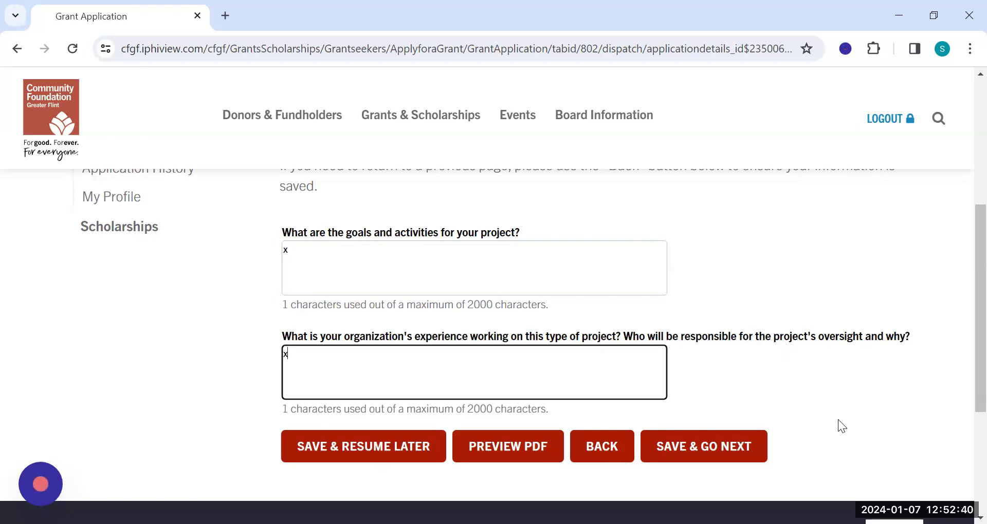
{"action": "left_click", "coordinate": [716, 452]}
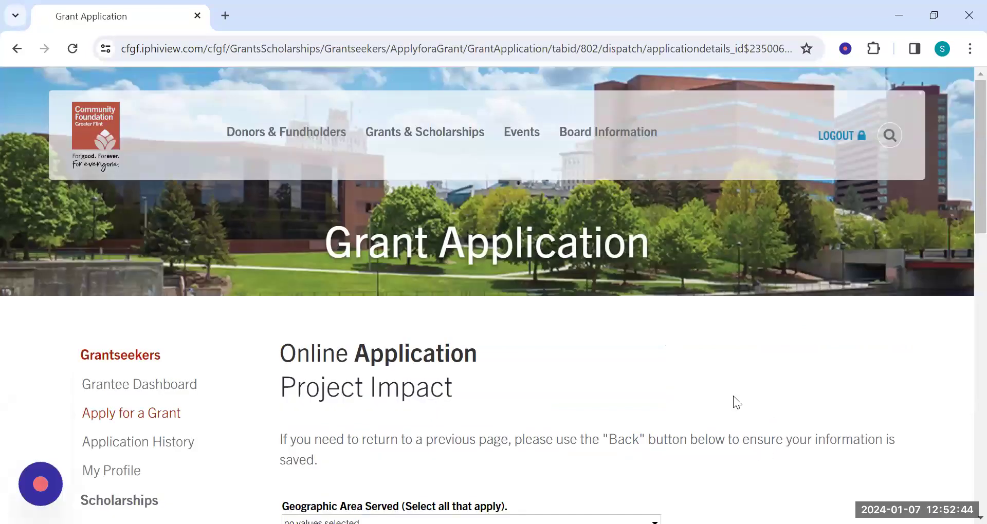
Set the geographic area served to Flint and enter 1000 as the number of people served by the project.
{"action": "scroll", "coordinate": [962, 173], "scroll_direction": "down", "scroll_amount": 2}
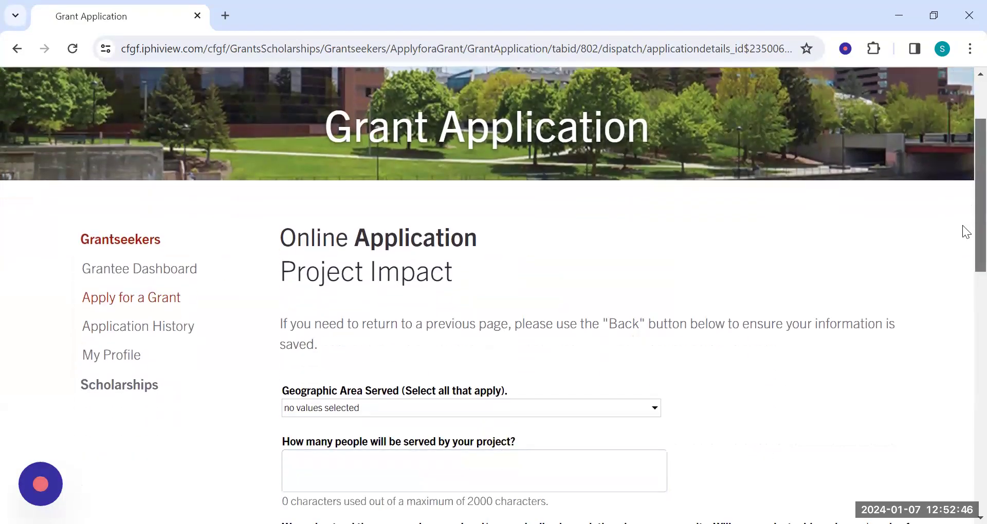
{"action": "scroll", "coordinate": [962, 242], "scroll_direction": "down", "scroll_amount": 3}
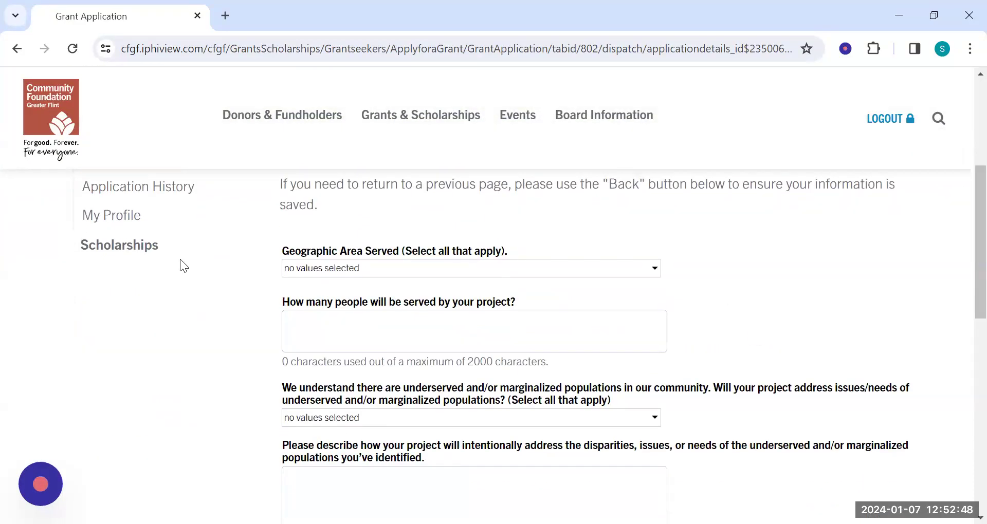
{"action": "left_click", "coordinate": [651, 272]}
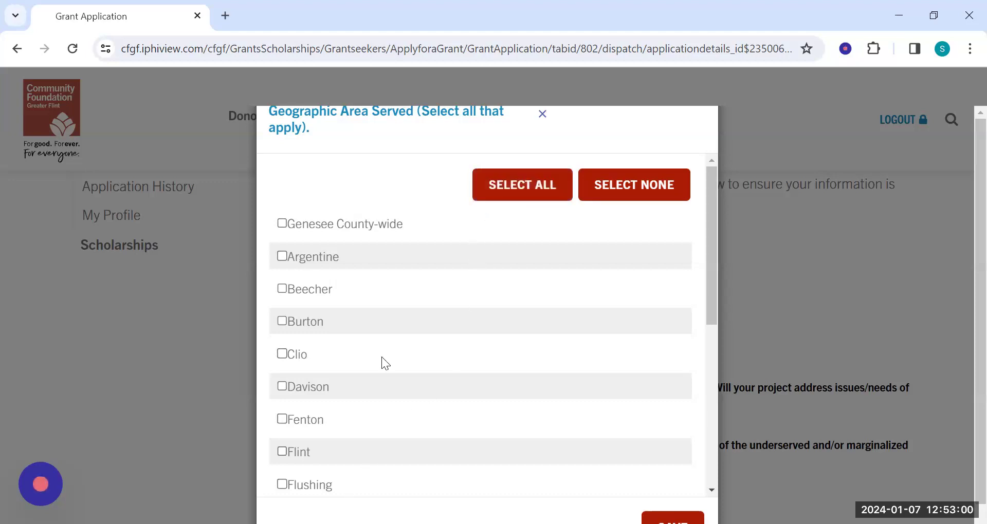
{"action": "left_click", "coordinate": [282, 223]}
{"action": "left_click", "coordinate": [282, 223]}
{"action": "scroll", "coordinate": [712, 229], "scroll_direction": "down", "scroll_amount": 1}
{"action": "left_click_drag", "start_coordinate": [712, 229], "coordinate": [651, 287]}
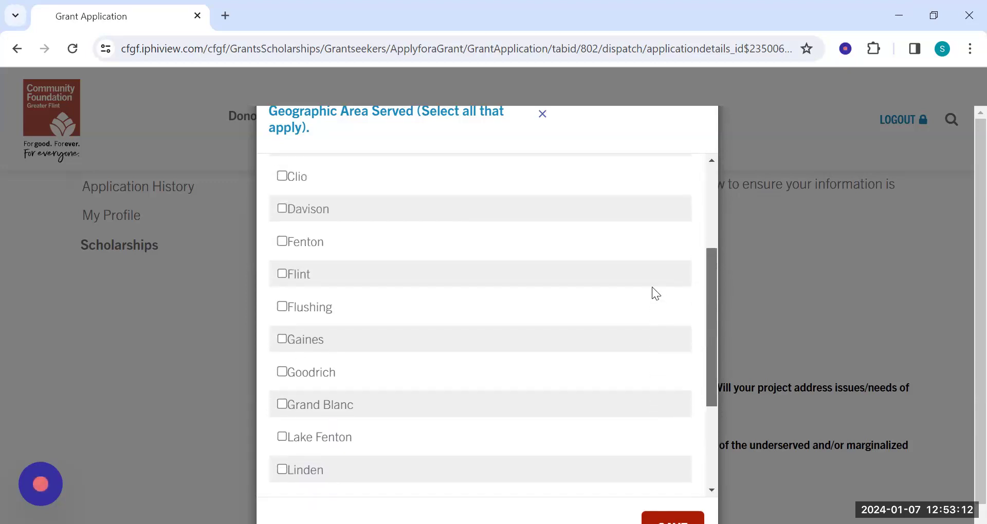
{"action": "left_click", "coordinate": [283, 274]}
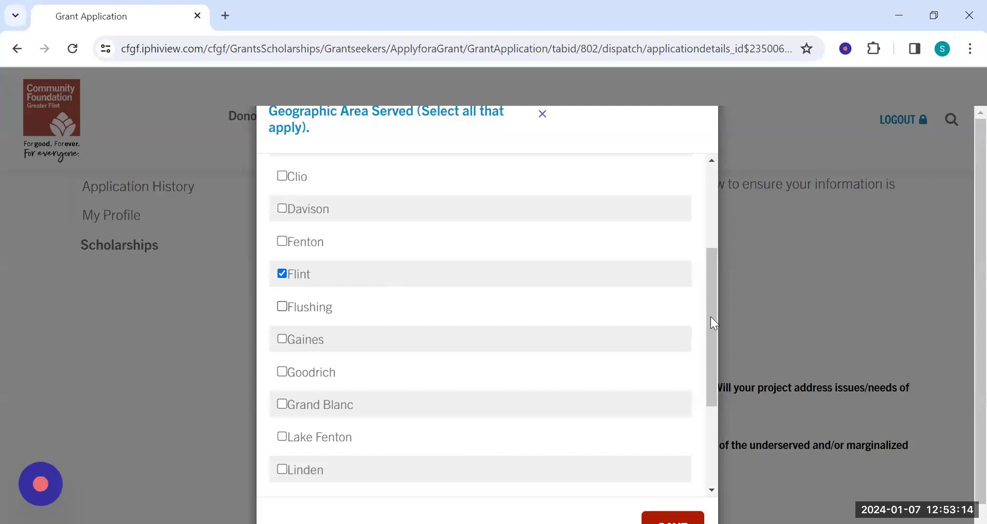
{"action": "left_click_drag", "start_coordinate": [712, 320], "coordinate": [705, 362]}
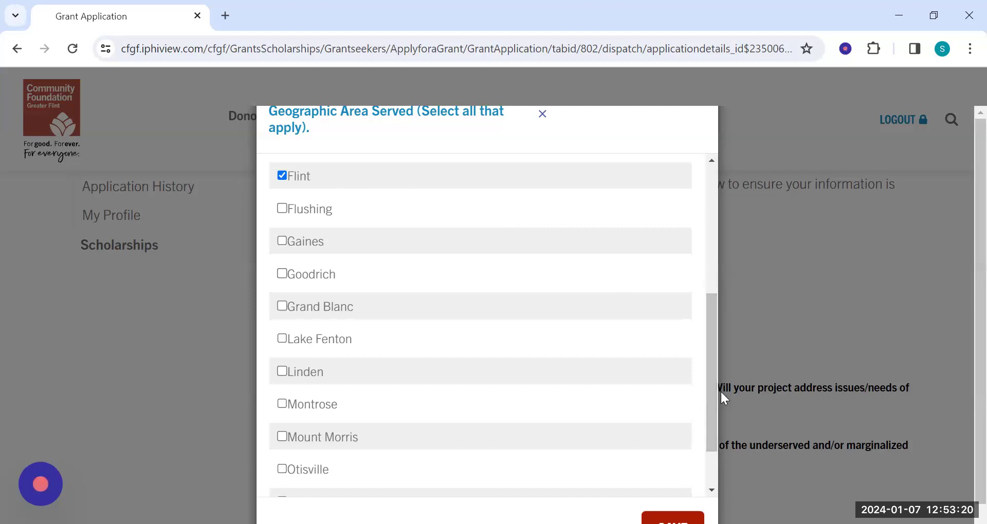
{"action": "scroll", "coordinate": [709, 412], "scroll_direction": "down", "scroll_amount": 1}
{"action": "left_click_drag", "start_coordinate": [708, 418], "coordinate": [700, 324]}
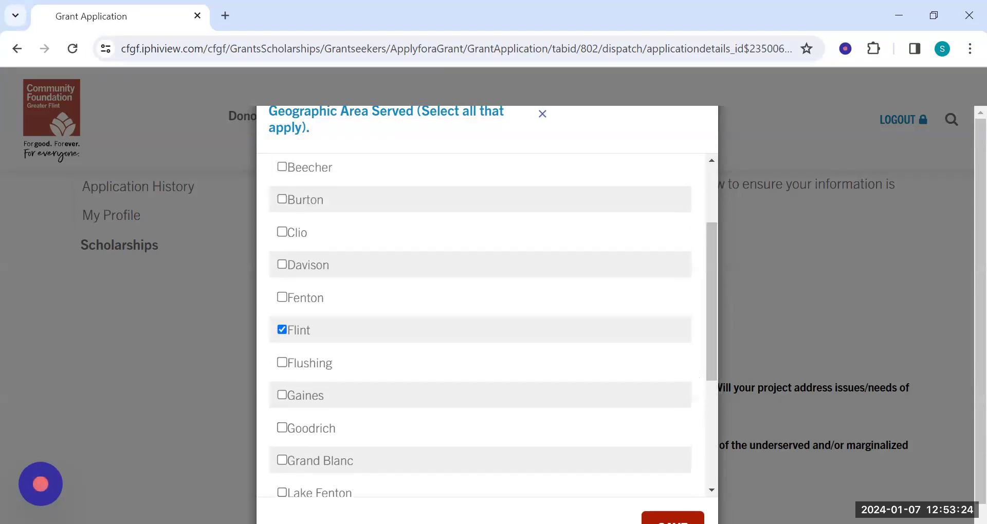
{"action": "left_click", "coordinate": [673, 519]}
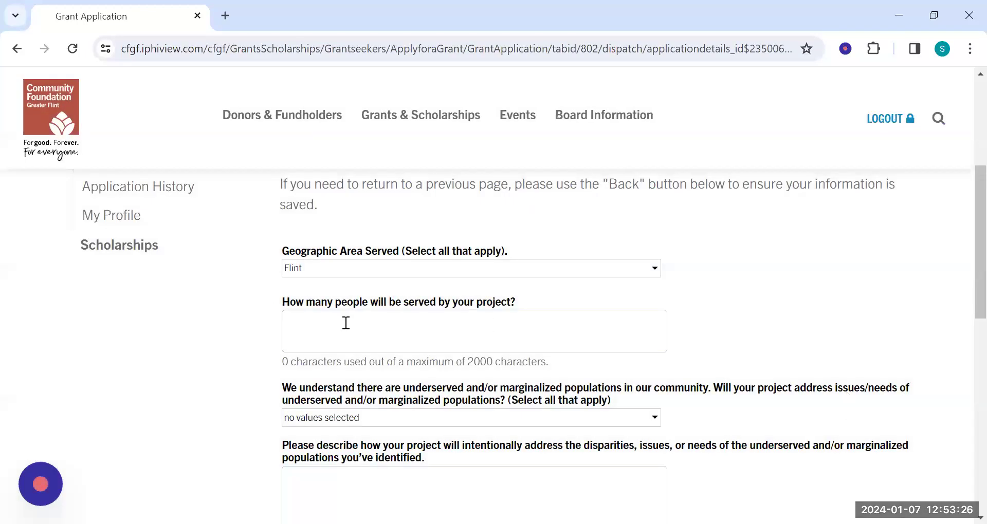
{"action": "left_click", "coordinate": [462, 329]}
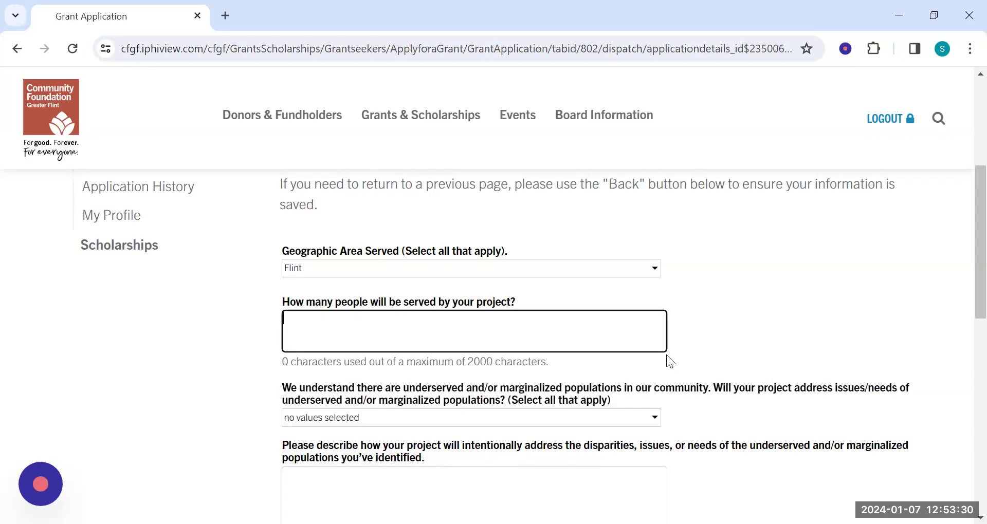
{"action": "type", "text": "1000"}
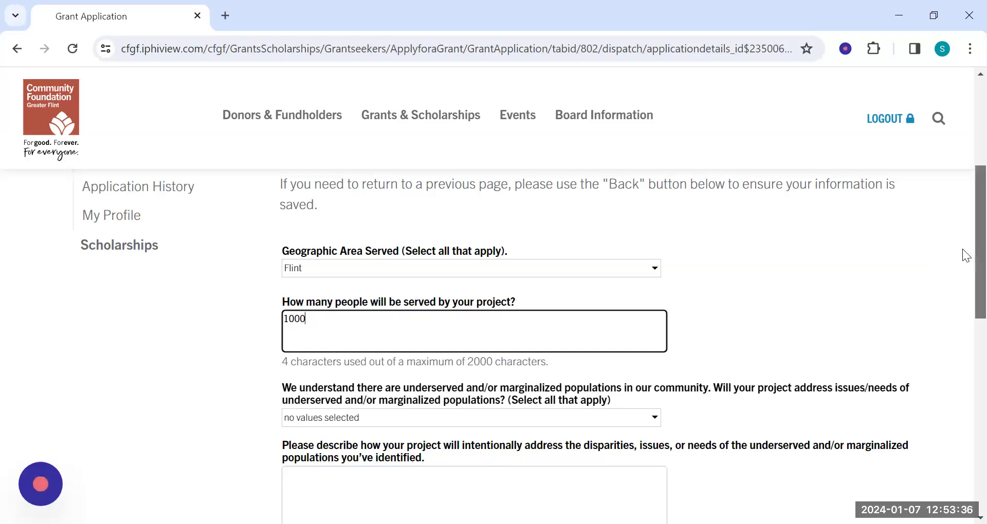
Select Children and Older adults (50+) as underserved or marginalized populations the project will address.
{"action": "scroll", "coordinate": [962, 249], "scroll_direction": "down", "scroll_amount": 2}
{"action": "scroll", "coordinate": [530, 344], "scroll_direction": "down", "scroll_amount": 2}
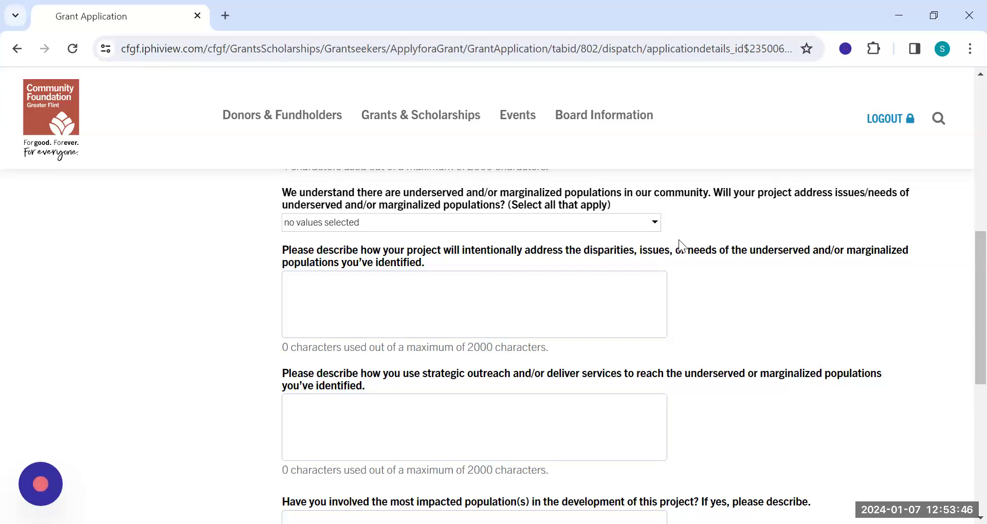
{"action": "left_click", "coordinate": [562, 224]}
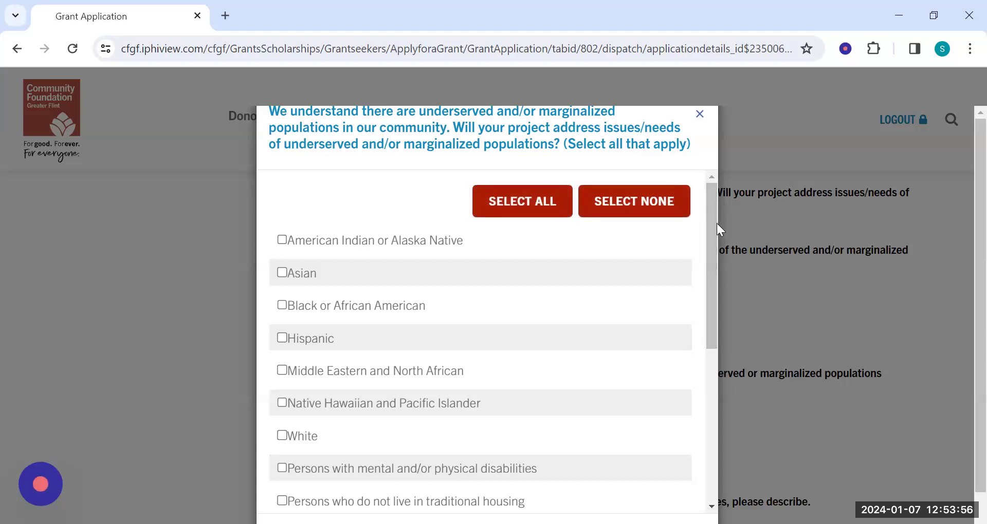
{"action": "left_click_drag", "start_coordinate": [712, 221], "coordinate": [685, 374]}
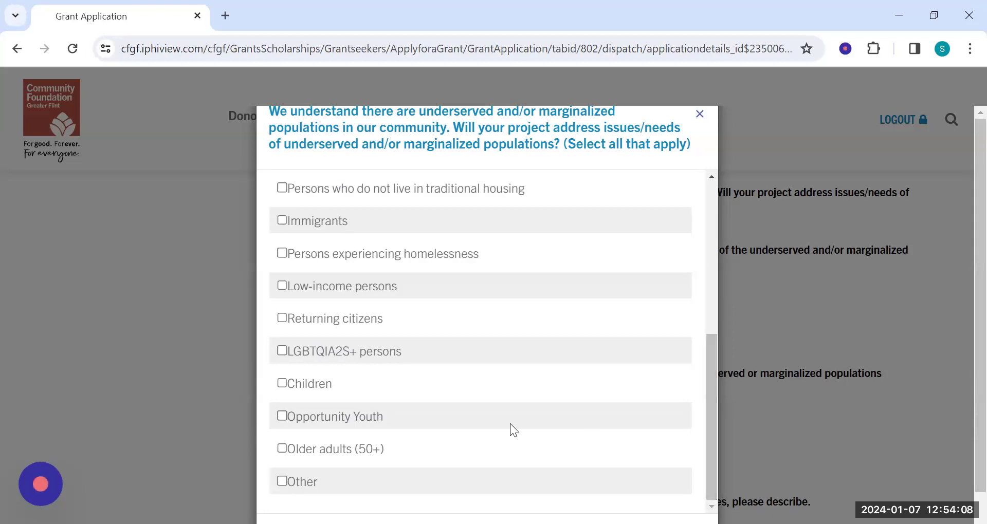
{"action": "left_click", "coordinate": [282, 383]}
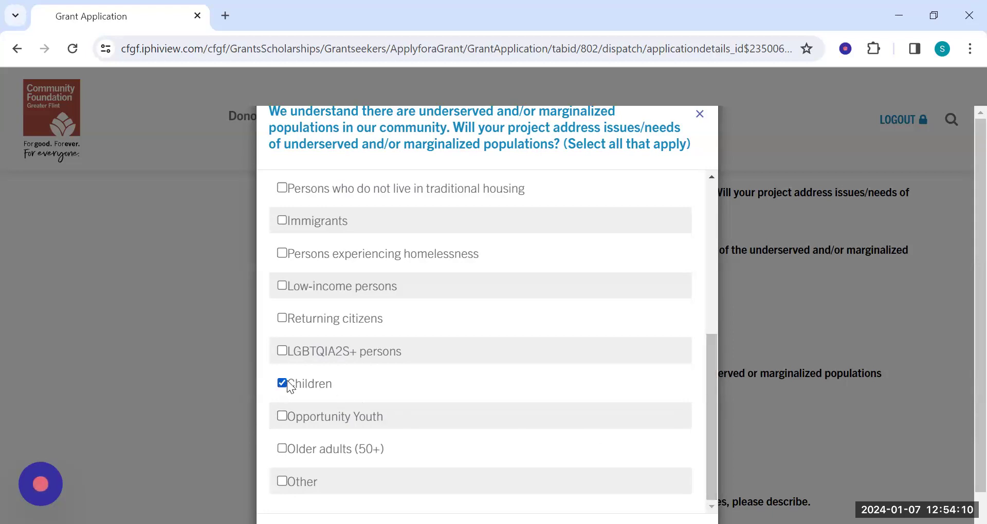
{"action": "left_click", "coordinate": [282, 449]}
Add Black or African American, Hispanic, White and Low-income persons to the populations addressed and save the selection.
{"action": "left_click_drag", "start_coordinate": [712, 415], "coordinate": [715, 261]}
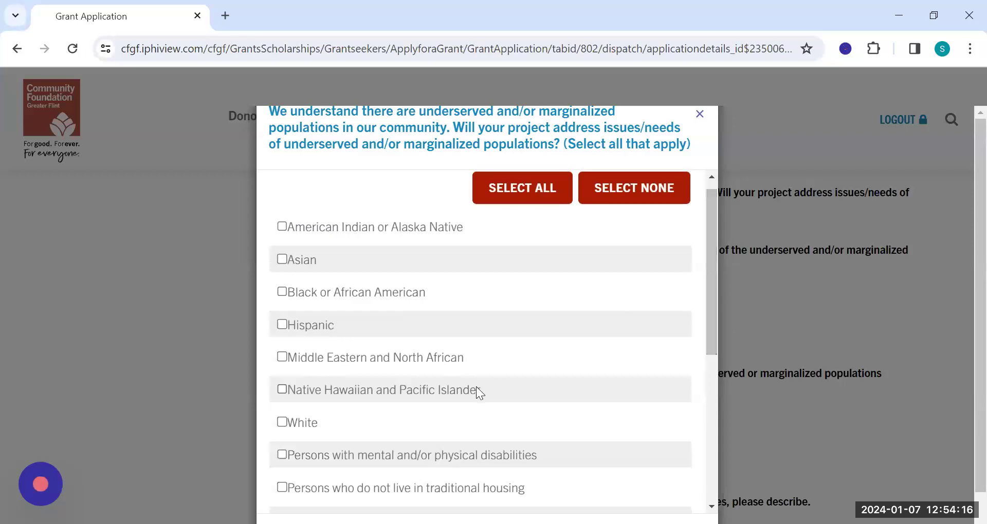
{"action": "left_click", "coordinate": [277, 292]}
{"action": "left_click", "coordinate": [283, 325]}
{"action": "left_click", "coordinate": [288, 422]}
{"action": "left_click_drag", "start_coordinate": [712, 280], "coordinate": [695, 377]}
{"action": "left_click", "coordinate": [283, 375]}
{"action": "left_click_drag", "start_coordinate": [707, 385], "coordinate": [669, 441]}
{"action": "scroll", "coordinate": [930, 302], "scroll_direction": "down", "scroll_amount": 2}
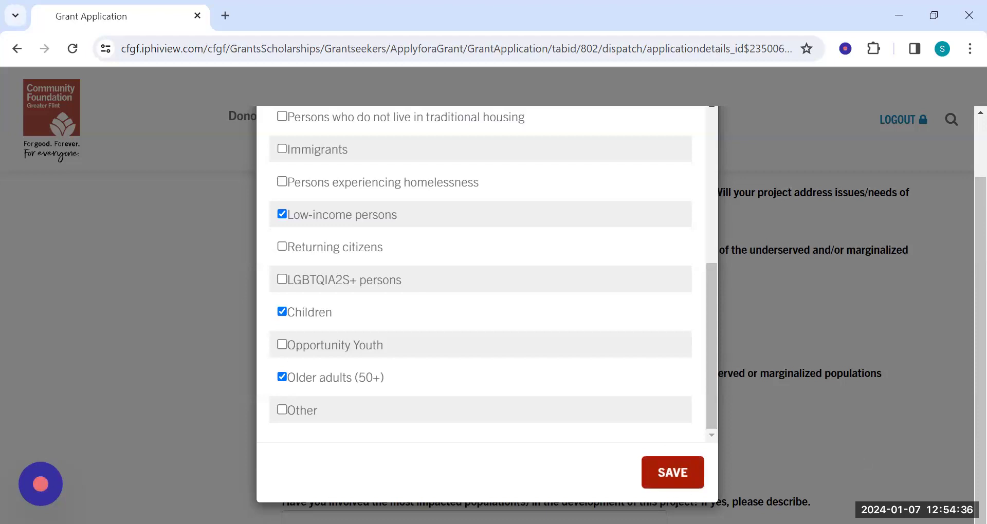
{"action": "left_click", "coordinate": [666, 478]}
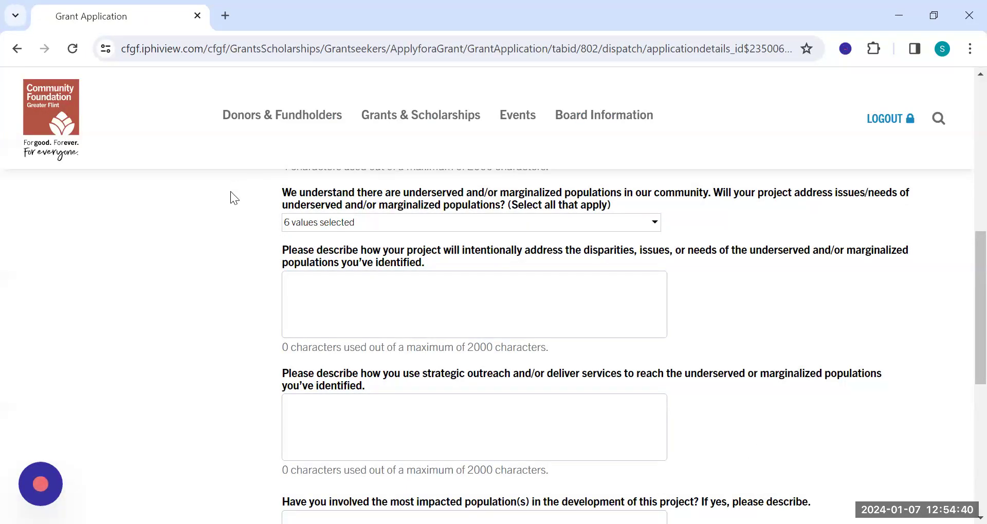
Reopen the underserved populations selection to review the chosen groups, then close it without making changes.
{"action": "left_click", "coordinate": [654, 223]}
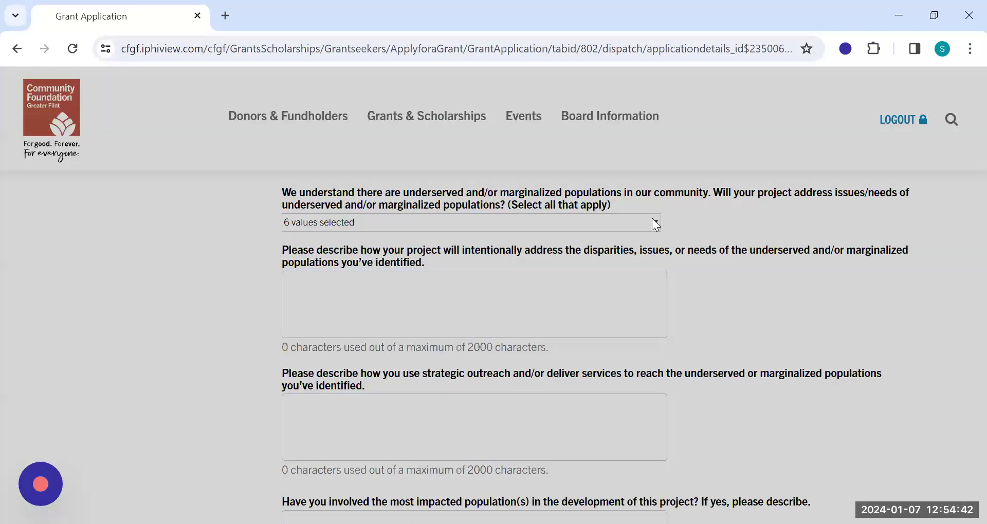
{"action": "scroll", "coordinate": [653, 288], "scroll_direction": "down", "scroll_amount": 2}
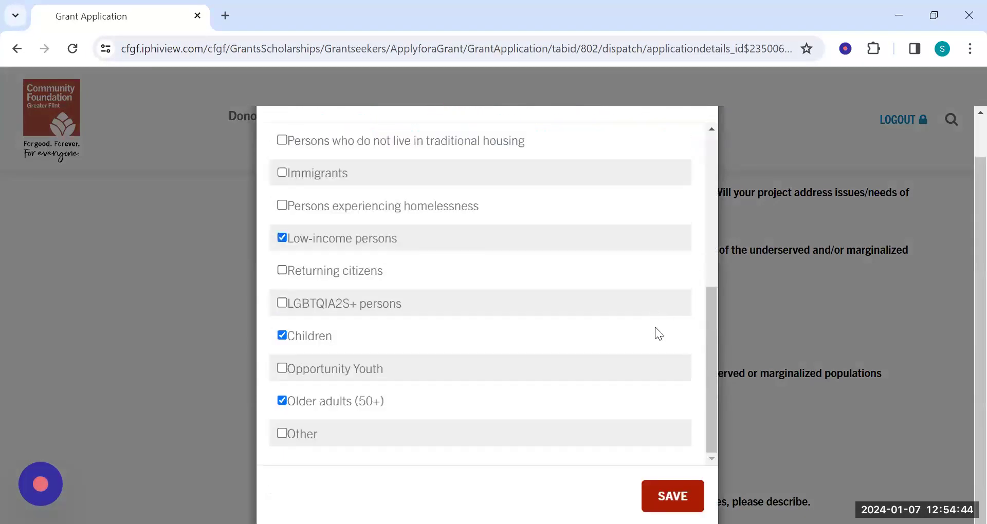
{"action": "scroll", "coordinate": [686, 412], "scroll_direction": "up", "scroll_amount": 8}
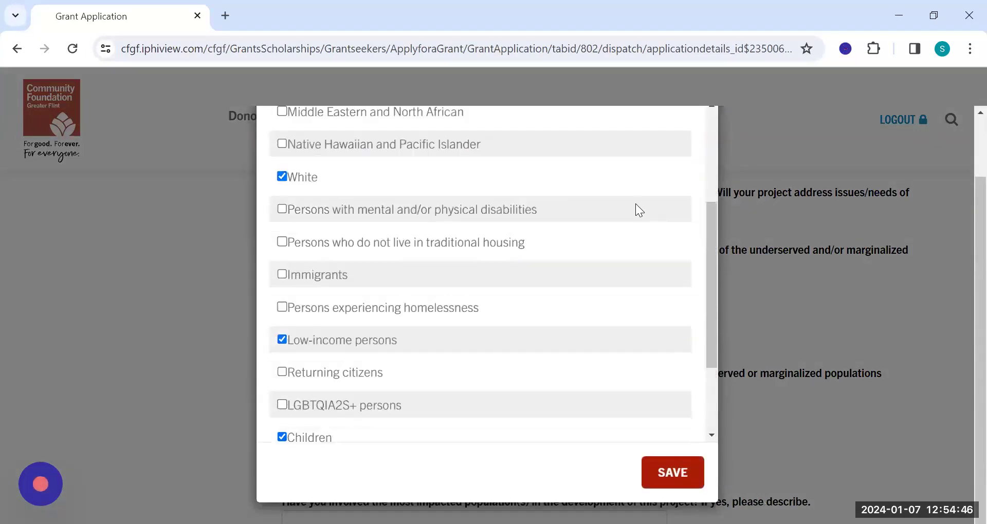
{"action": "scroll", "coordinate": [684, 107], "scroll_direction": "up", "scroll_amount": 2}
{"action": "left_click", "coordinate": [698, 121]}
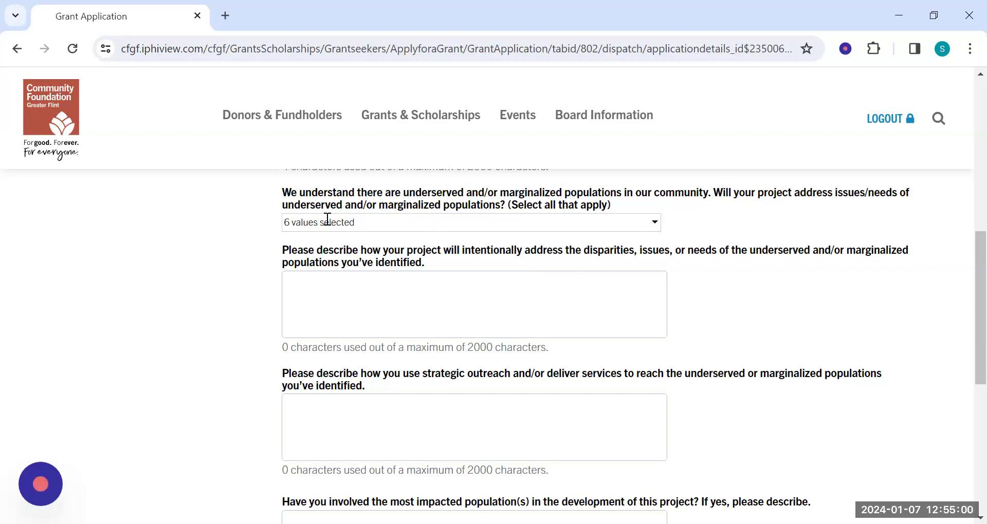
Enter "x" for both how the project addresses the identified disparities and how strategic outreach reaches those populations.
{"action": "left_click", "coordinate": [391, 332]}
{"action": "type", "text": "x"}
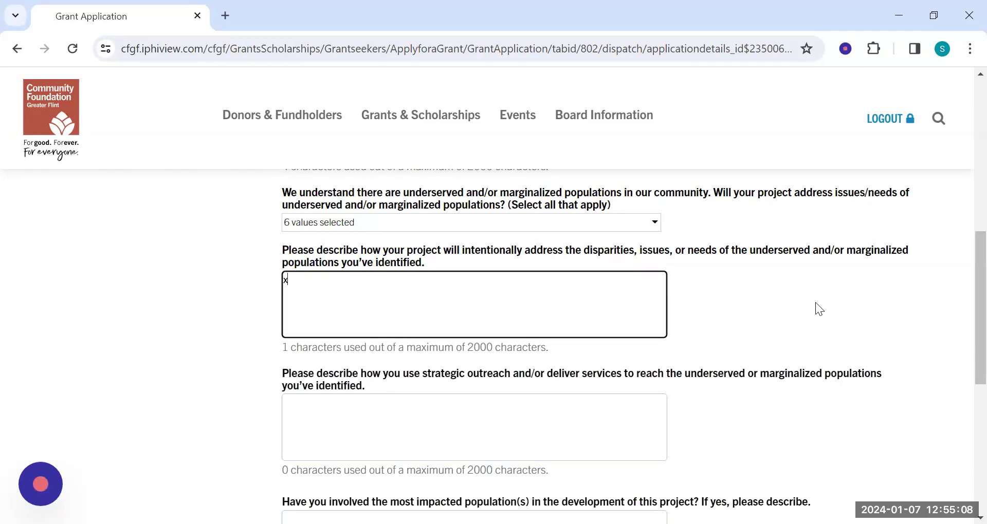
{"action": "scroll", "coordinate": [815, 303], "scroll_direction": "down", "scroll_amount": 1}
{"action": "scroll", "coordinate": [815, 298], "scroll_direction": "down", "scroll_amount": 1}
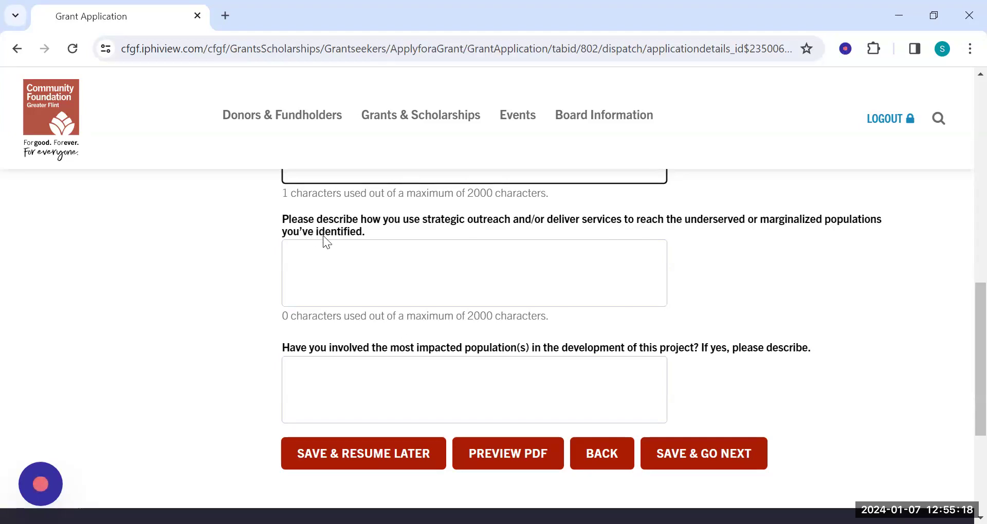
{"action": "left_click", "coordinate": [408, 262]}
{"action": "type", "text": "x"}
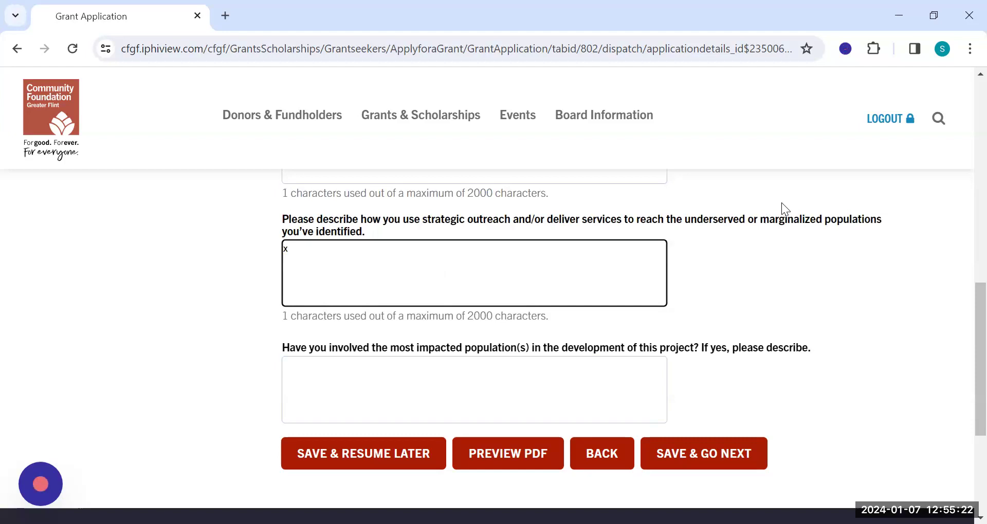
Try to save and continue with the question about involving the most impacted populations left blank.
{"action": "scroll", "coordinate": [735, 221], "scroll_direction": "down", "scroll_amount": 2}
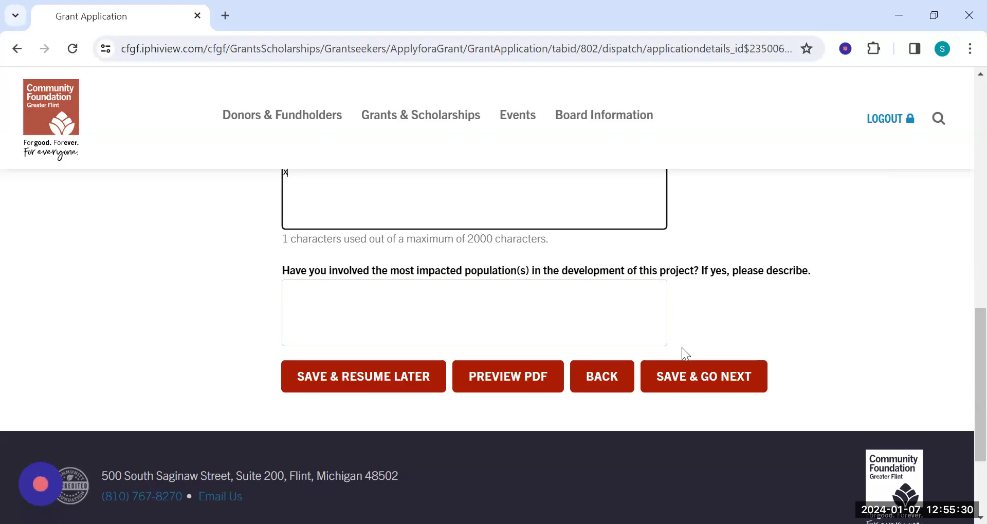
{"action": "left_click", "coordinate": [676, 375]}
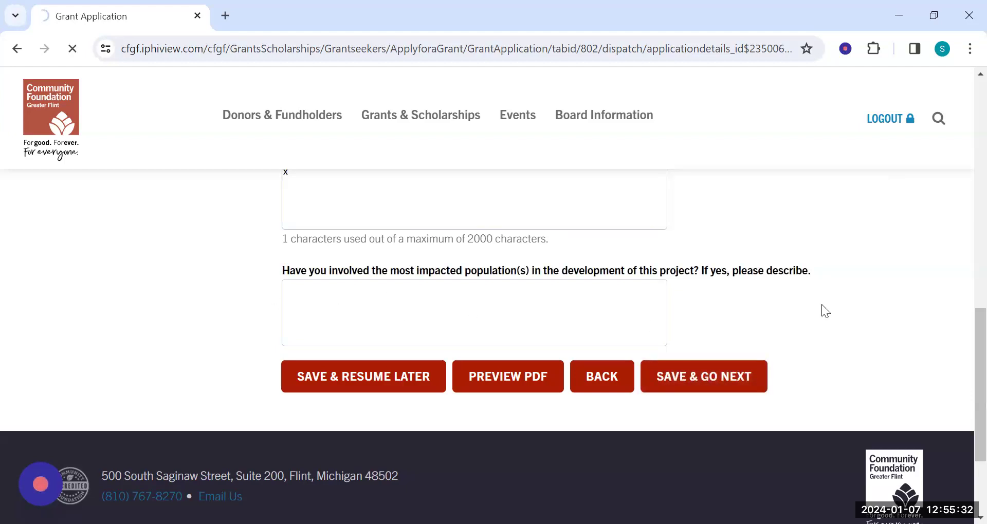
{"action": "scroll", "coordinate": [809, 293], "scroll_direction": "down", "scroll_amount": 7}
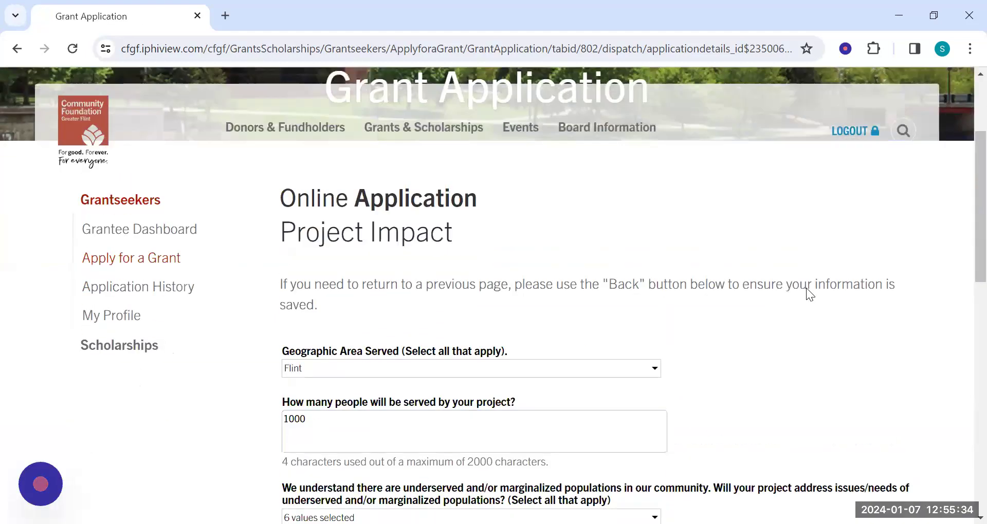
{"action": "scroll", "coordinate": [808, 292], "scroll_direction": "down", "scroll_amount": 5}
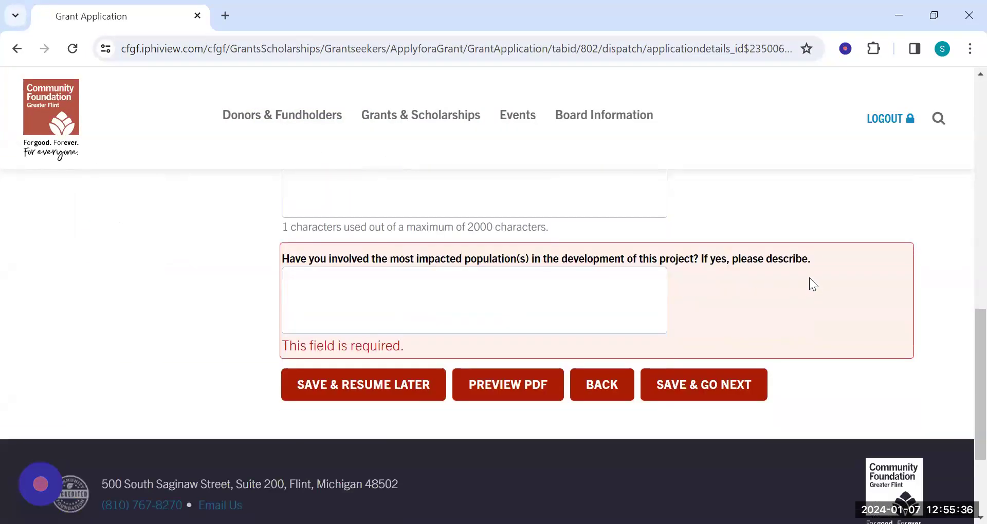
Enter "x" for the involvement of the most impacted populations in developing the project, then save and continue.
{"action": "left_click", "coordinate": [484, 301]}
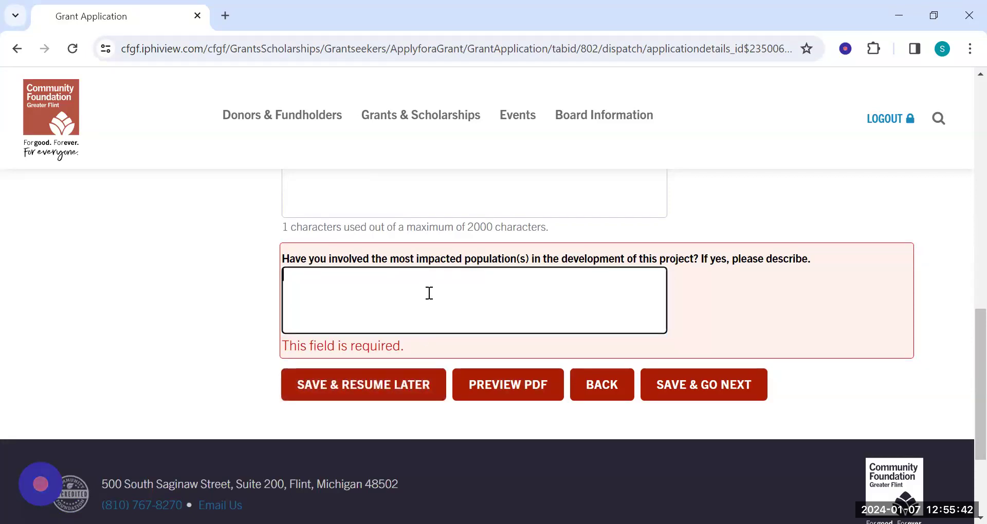
{"action": "type", "text": "x"}
{"action": "left_click", "coordinate": [711, 385]}
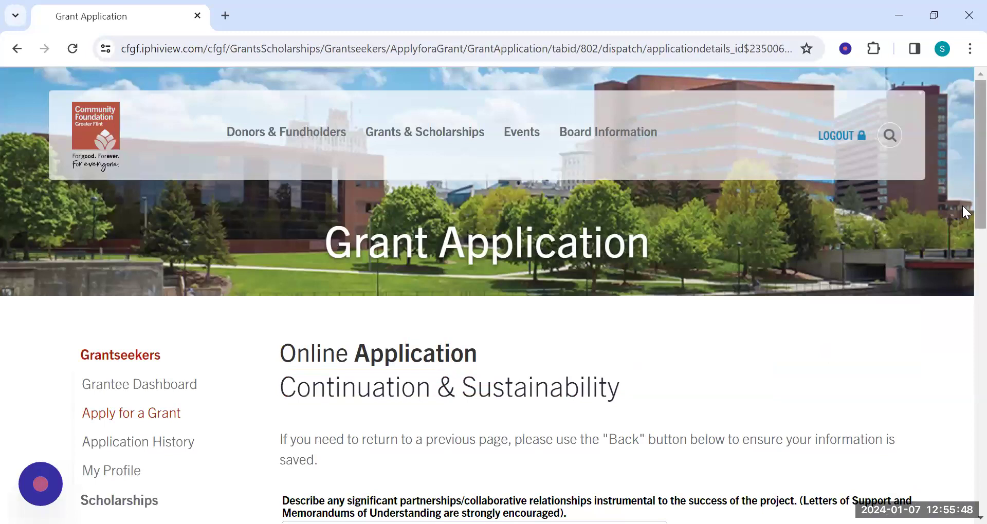
Enter "x" for both the significant partnerships or collaborative relationships and the plans for evaluating the project's success.
{"action": "scroll", "coordinate": [962, 216], "scroll_direction": "down", "scroll_amount": 2}
{"action": "scroll", "coordinate": [962, 231], "scroll_direction": "down", "scroll_amount": 3}
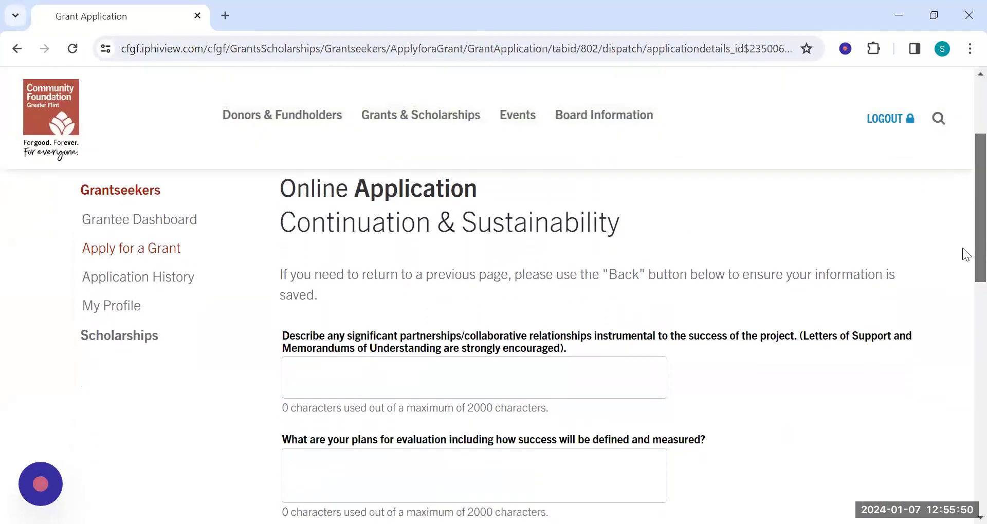
{"action": "scroll", "coordinate": [534, 334], "scroll_direction": "down", "scroll_amount": 2}
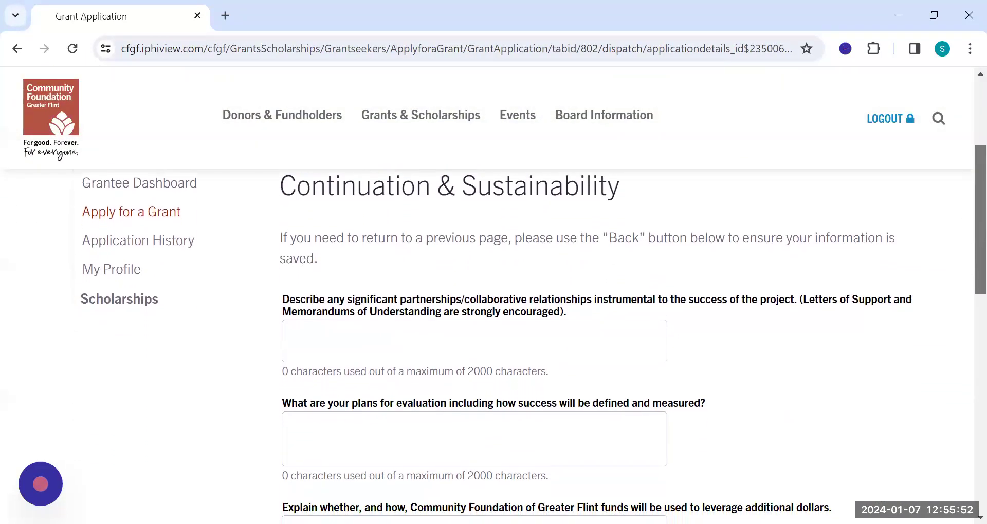
{"action": "scroll", "coordinate": [533, 333], "scroll_direction": "down", "scroll_amount": 1}
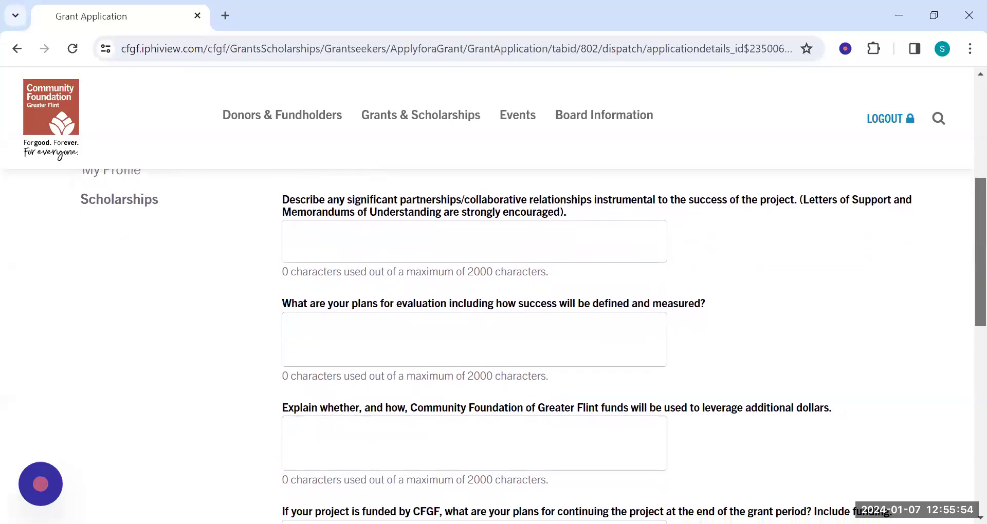
{"action": "left_click", "coordinate": [434, 220]}
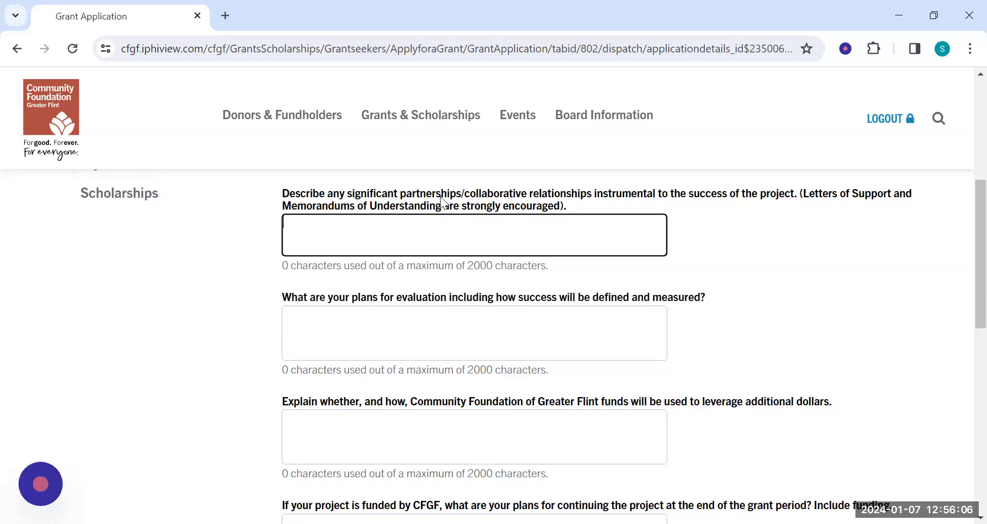
{"action": "type", "text": "x"}
{"action": "scroll", "coordinate": [962, 277], "scroll_direction": "down", "scroll_amount": 1}
{"action": "scroll", "coordinate": [963, 284], "scroll_direction": "down", "scroll_amount": 1}
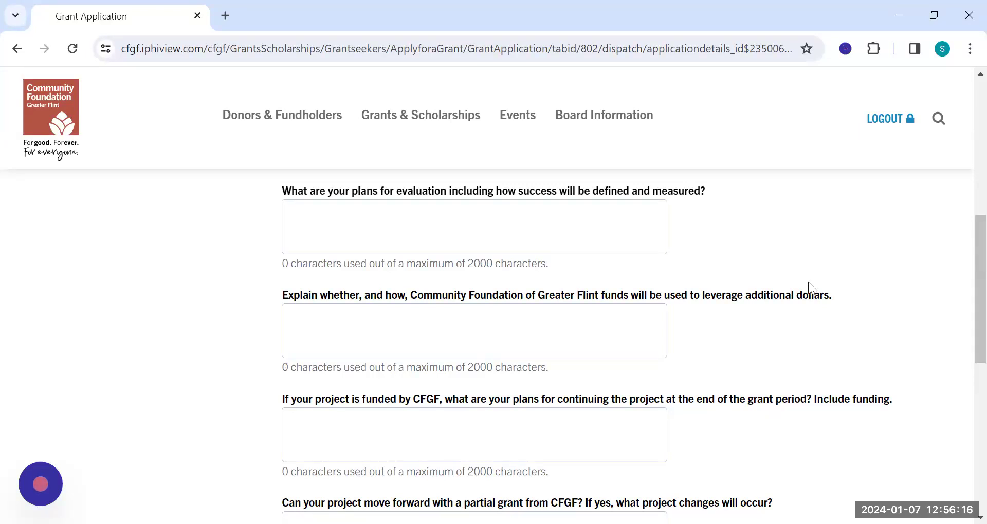
{"action": "left_click", "coordinate": [539, 230]}
{"action": "type", "text": "x"}
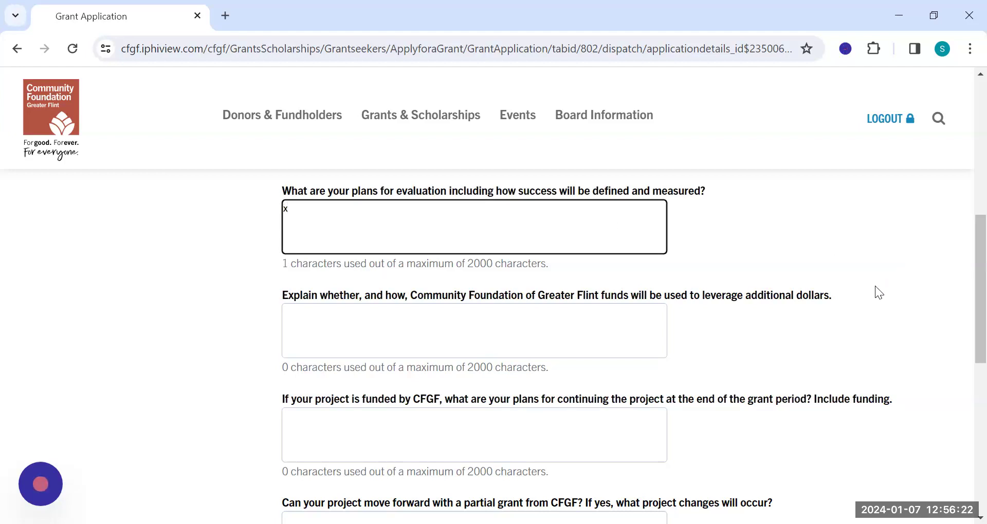
Enter "x" for whether and how Community Foundation of Greater Flint funds will be used to leverage additional dollars.
{"action": "scroll", "coordinate": [962, 241], "scroll_direction": "down", "scroll_amount": 2}
{"action": "scroll", "coordinate": [963, 271], "scroll_direction": "down", "scroll_amount": 1}
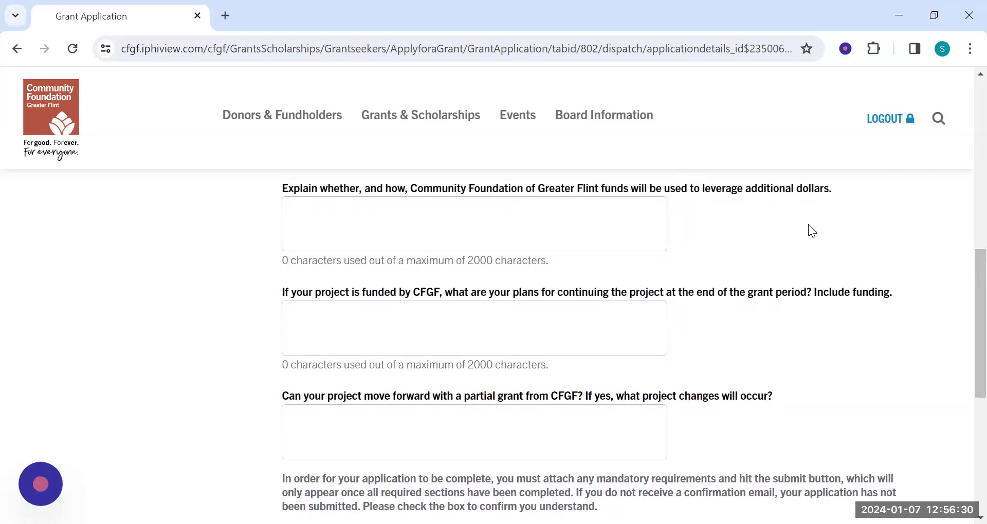
{"action": "left_click", "coordinate": [540, 212]}
{"action": "type", "text": "x"}
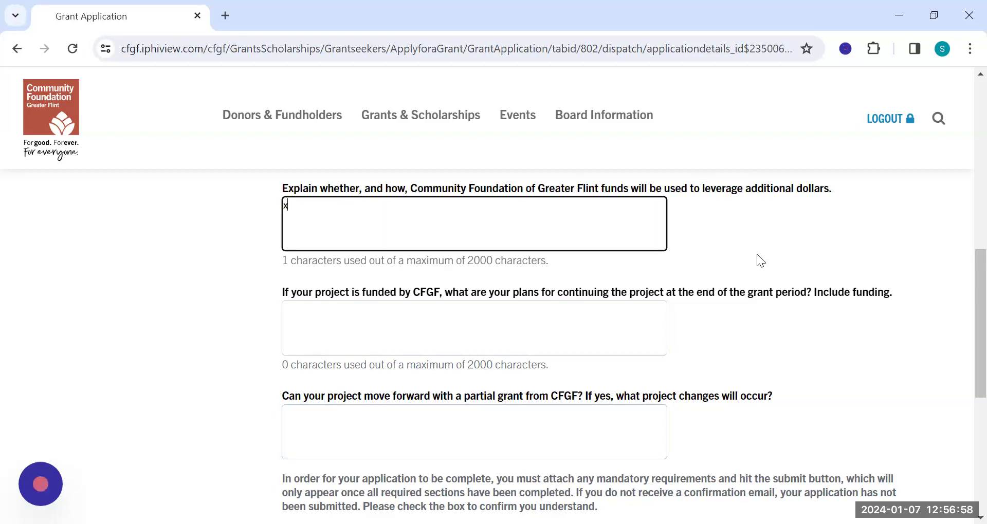
Enter "x" for both the plans for continuing the project after the grant period and the project changes under a partial grant.
{"action": "scroll", "coordinate": [962, 267], "scroll_direction": "down", "scroll_amount": 2}
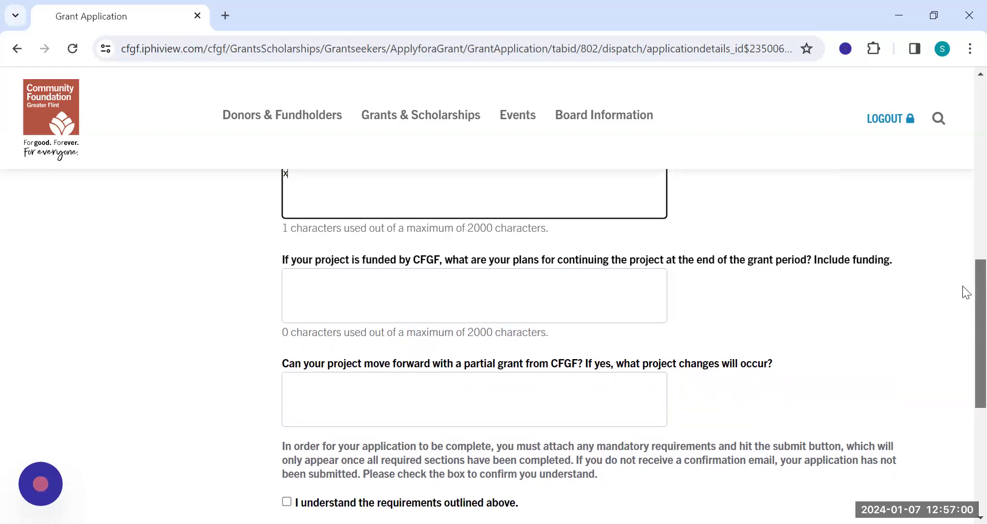
{"action": "scroll", "coordinate": [963, 291], "scroll_direction": "down", "scroll_amount": 1}
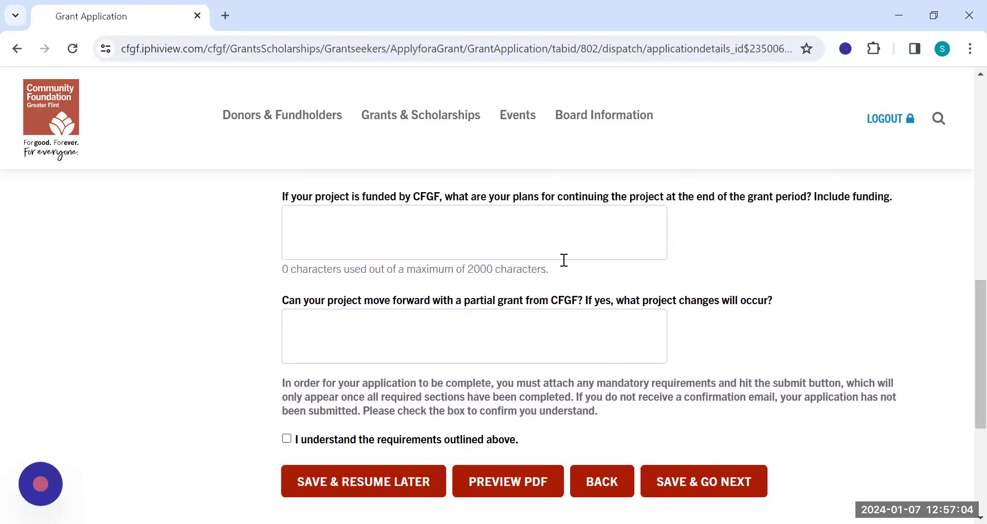
{"action": "left_click", "coordinate": [561, 249]}
{"action": "type", "text": "x"}
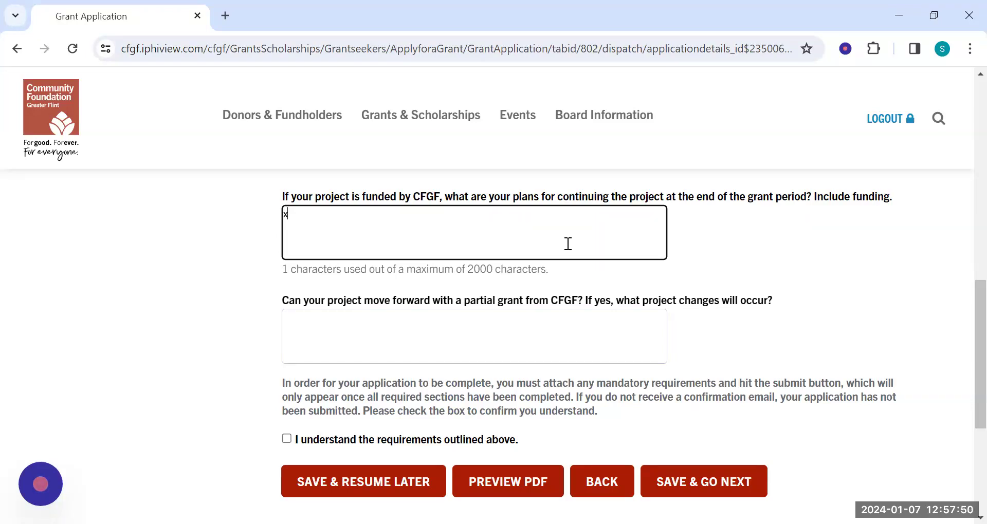
{"action": "left_click", "coordinate": [392, 326]}
{"action": "scroll", "coordinate": [837, 301], "scroll_direction": "down", "scroll_amount": 1}
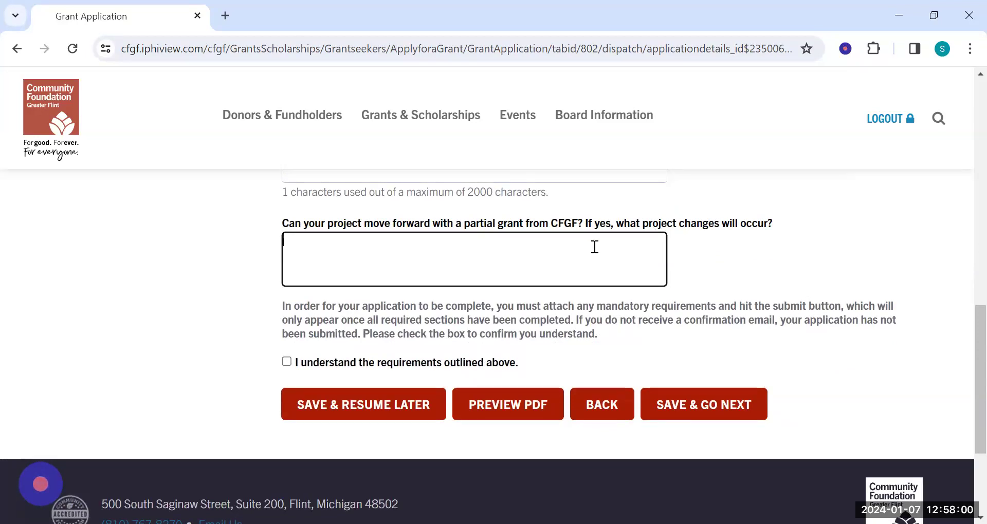
{"action": "type", "text": "x"}
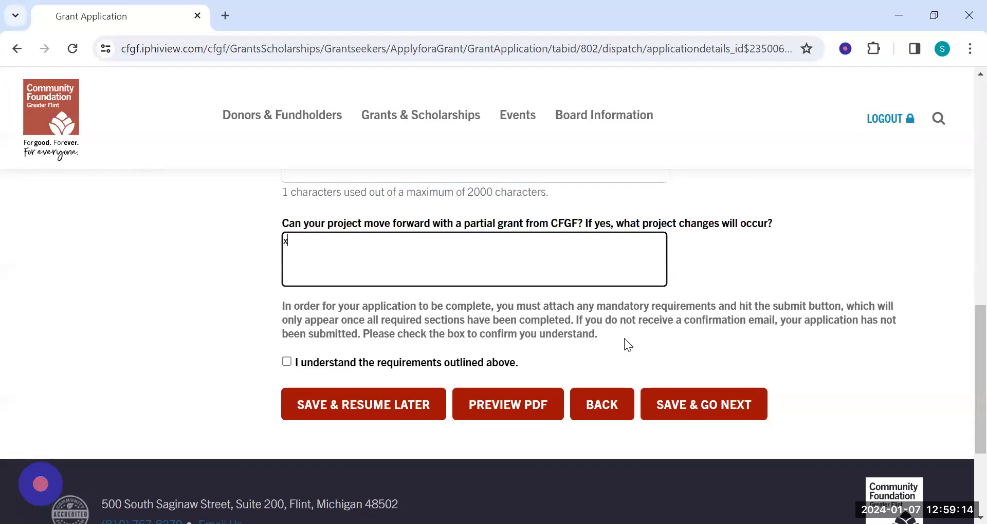
Confirm understanding of the attachment and submission requirements, and save the Continuation & Sustainability section to continue.
{"action": "left_click", "coordinate": [287, 362]}
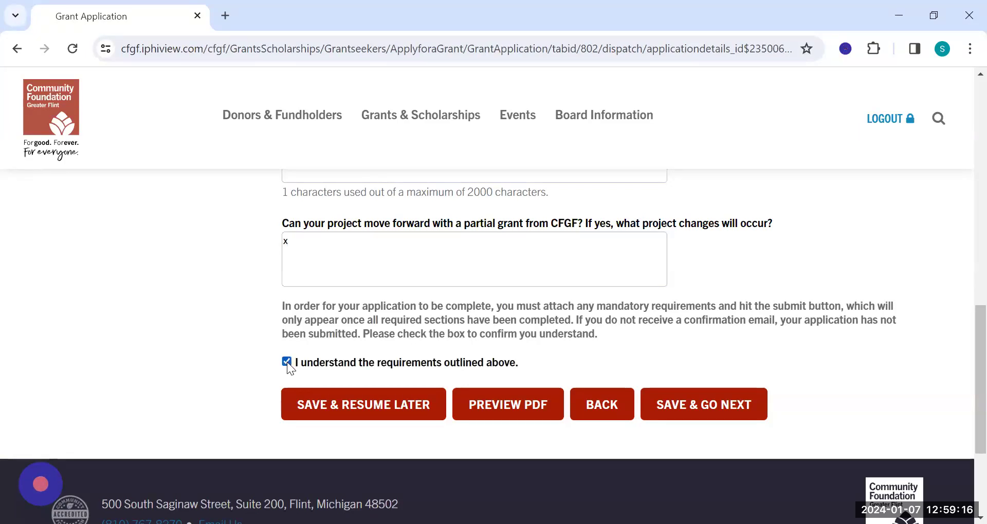
{"action": "left_click", "coordinate": [726, 408]}
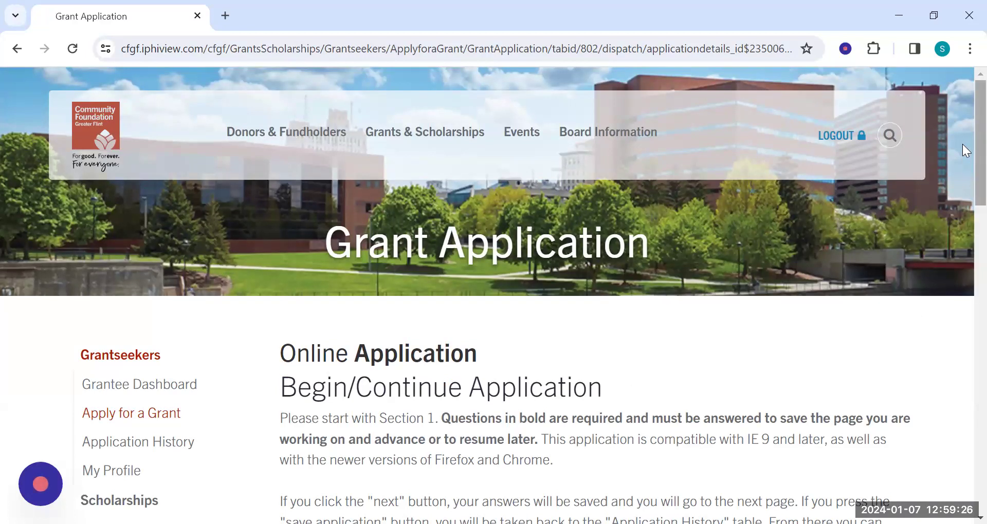
Open the document upload page for the mandatory Project Budget requirement.
{"action": "scroll", "coordinate": [962, 144], "scroll_direction": "down", "scroll_amount": 5}
{"action": "scroll", "coordinate": [962, 309], "scroll_direction": "down", "scroll_amount": 7}
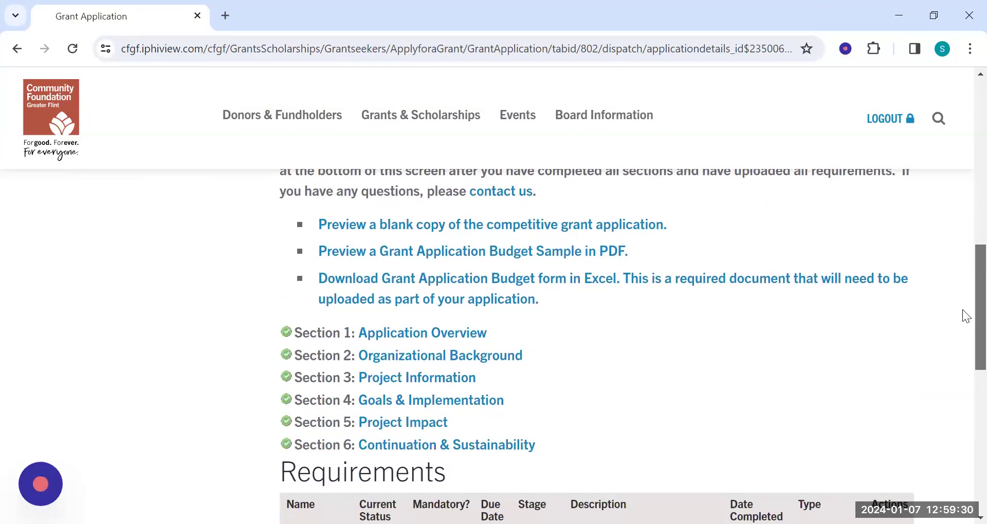
{"action": "scroll", "coordinate": [963, 315], "scroll_direction": "down", "scroll_amount": 1}
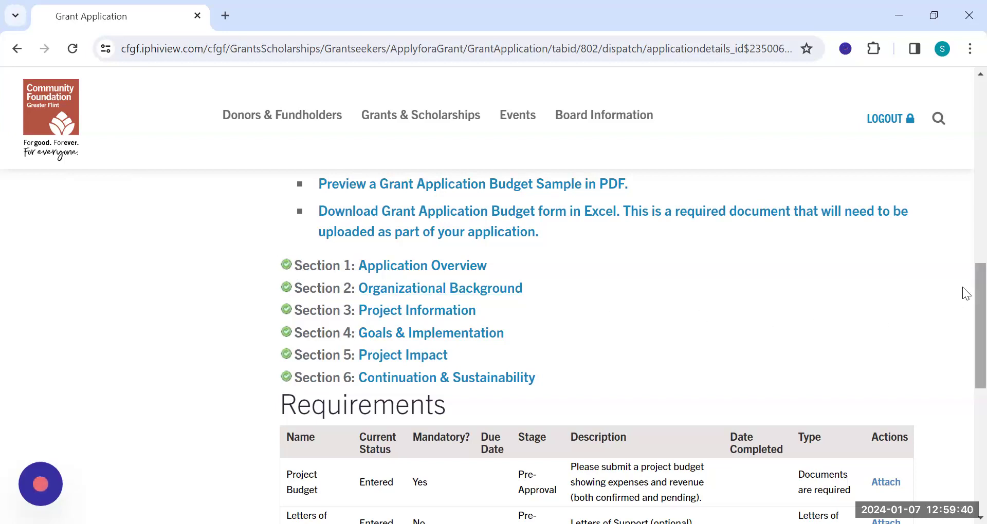
{"action": "scroll", "coordinate": [966, 293], "scroll_direction": "down", "scroll_amount": 2}
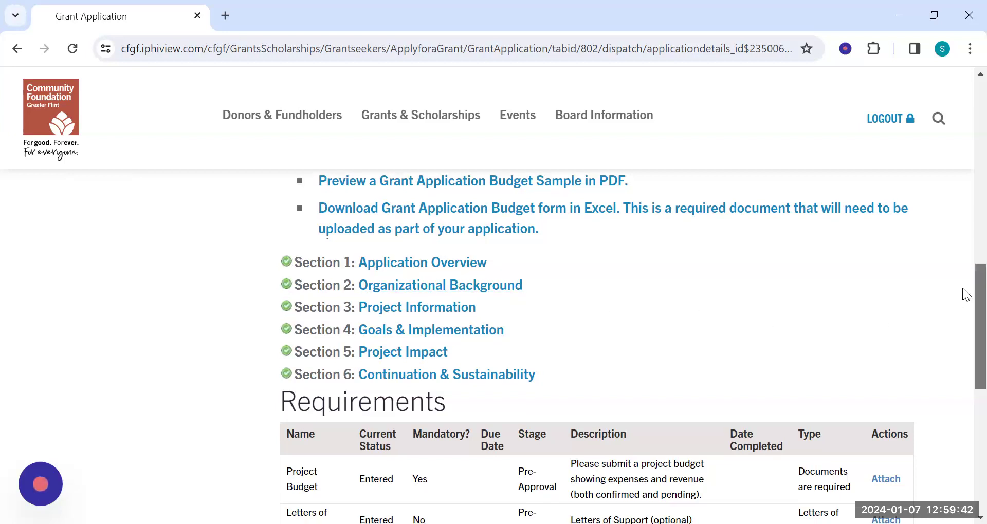
{"action": "scroll", "coordinate": [963, 304], "scroll_direction": "down", "scroll_amount": 3}
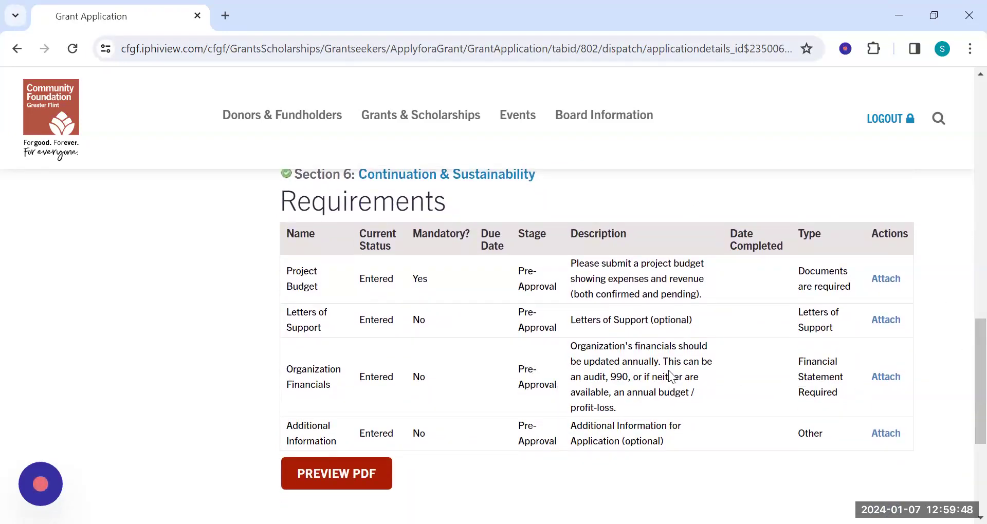
{"action": "left_click", "coordinate": [885, 282]}
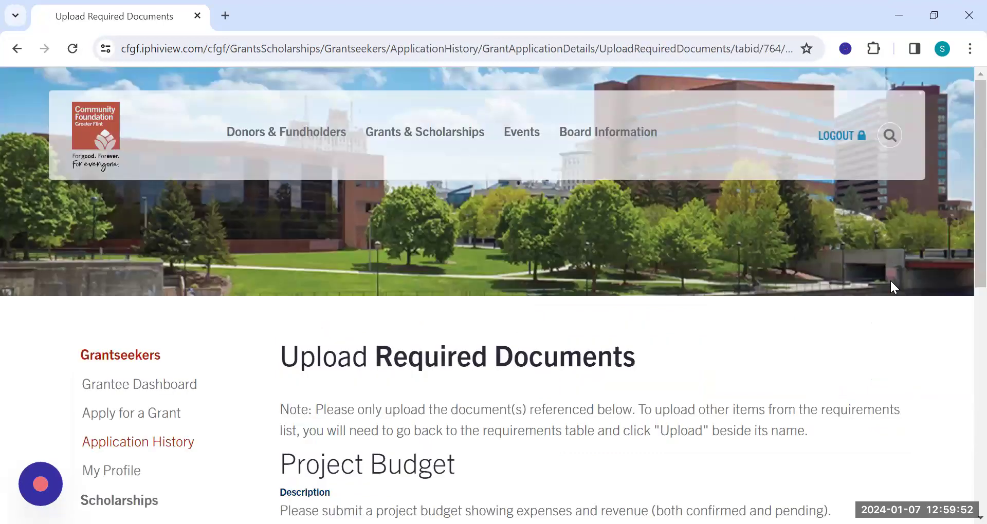
{"action": "scroll", "coordinate": [962, 192], "scroll_direction": "down", "scroll_amount": 5}
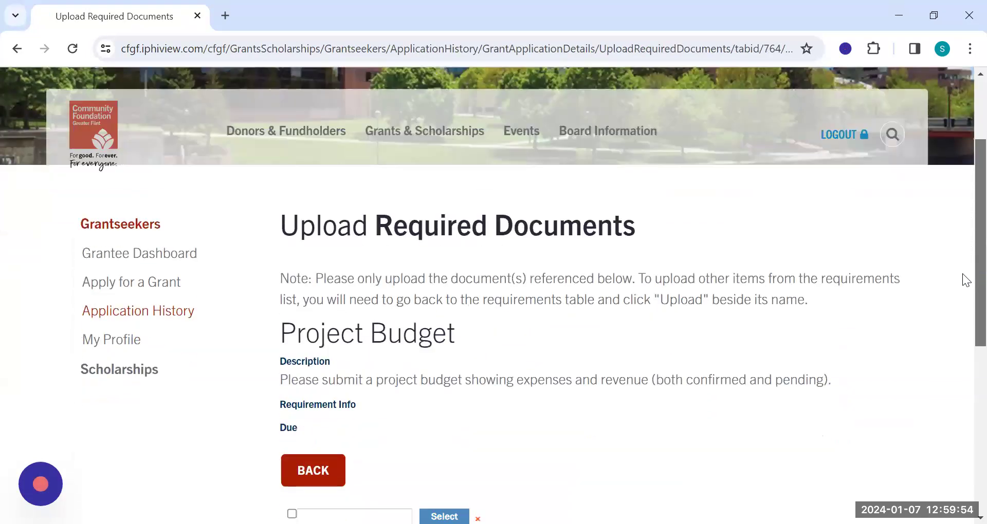
{"action": "scroll", "coordinate": [962, 305], "scroll_direction": "down", "scroll_amount": 1}
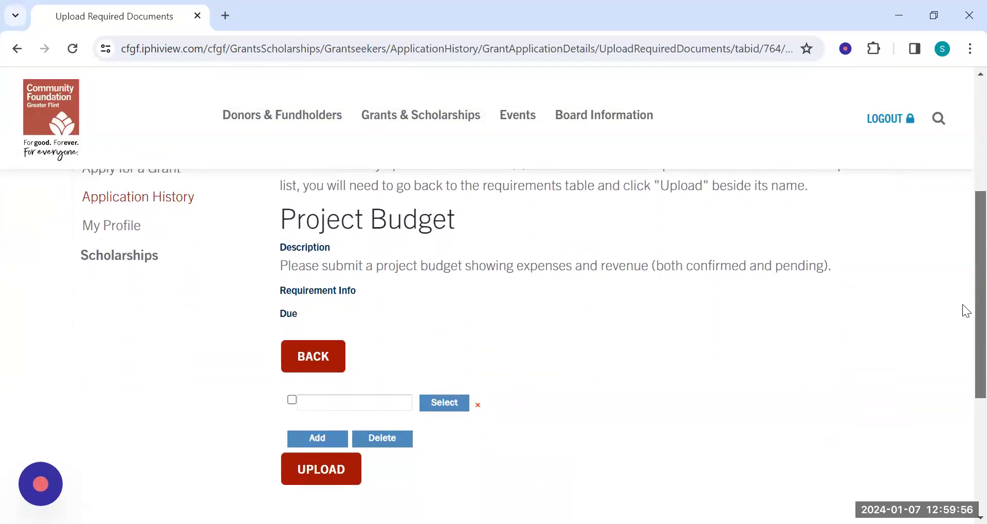
{"action": "scroll", "coordinate": [962, 308], "scroll_direction": "down", "scroll_amount": 1}
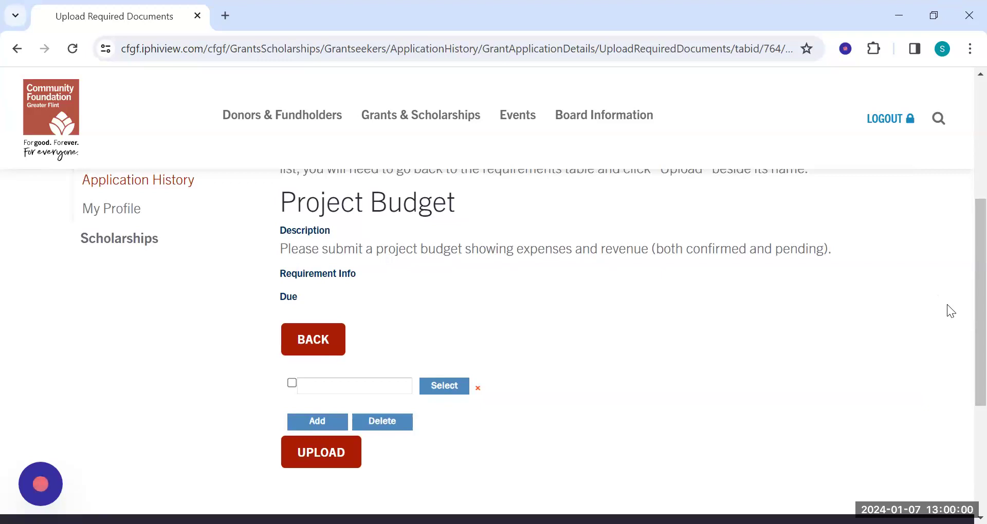
Add two extra file rows to the Project Budget upload, and delete both of them again.
{"action": "left_click", "coordinate": [310, 426]}
{"action": "left_click", "coordinate": [314, 444]}
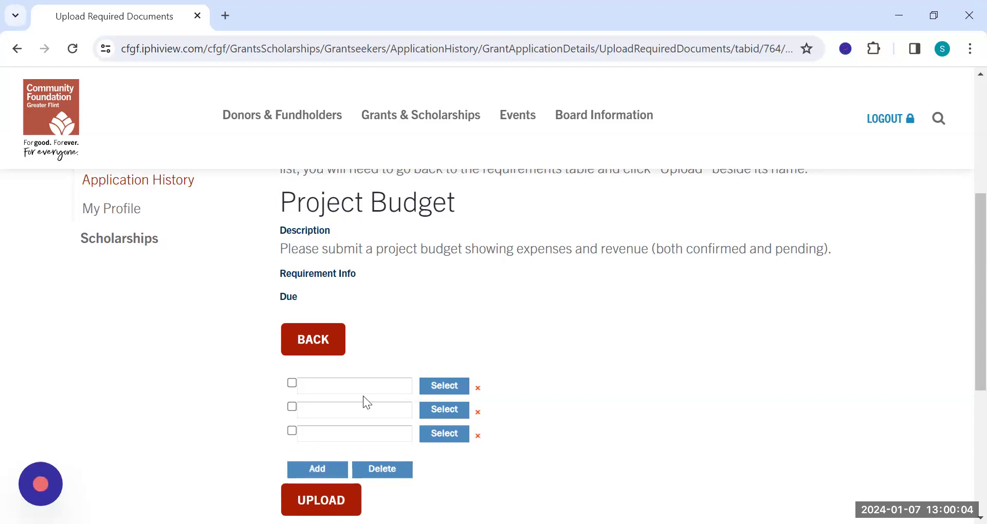
{"action": "left_click", "coordinate": [291, 432]}
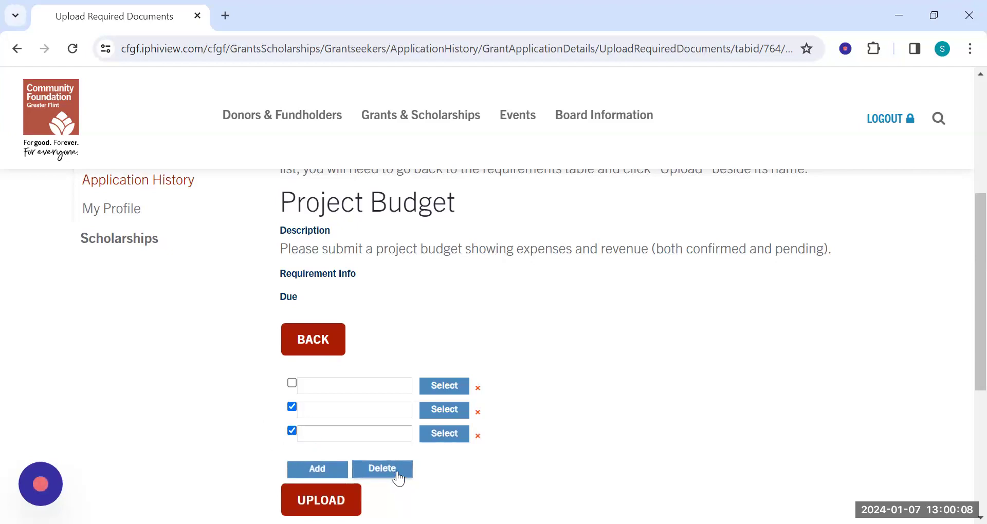
{"action": "left_click", "coordinate": [382, 469]}
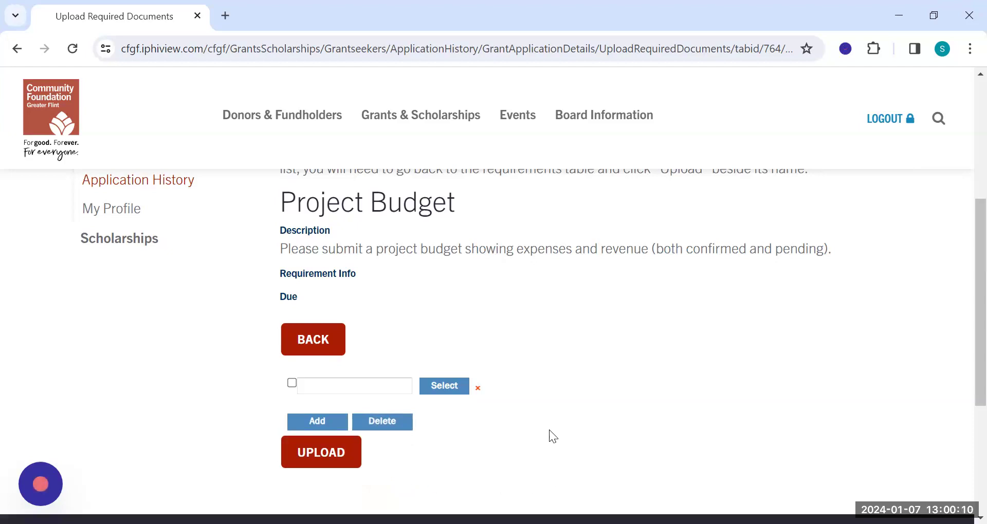
Upload the 2018 CFGF Grant Application Budget SAMPLE-Updated 4.16.19.xlsx file for the Project Budget requirement.
{"action": "left_click", "coordinate": [462, 388]}
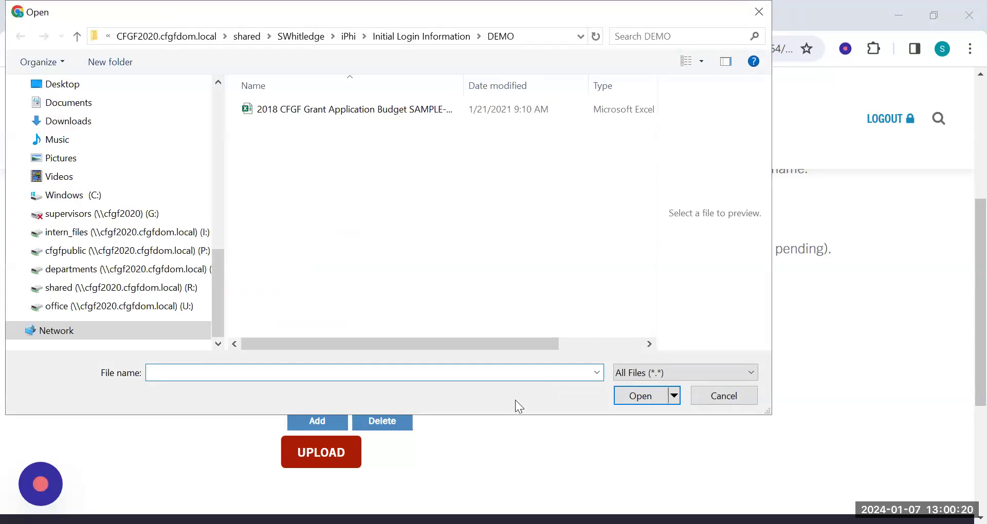
{"action": "double_click", "coordinate": [348, 115]}
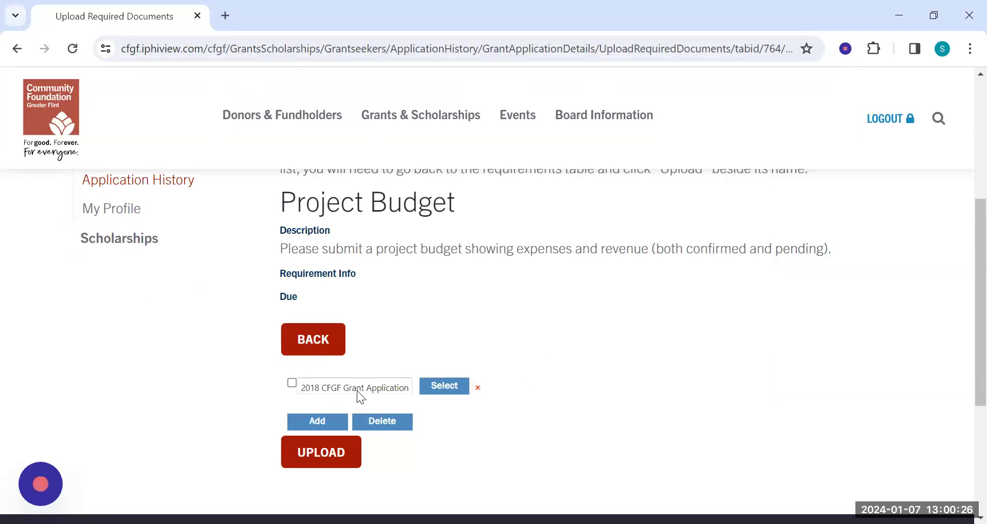
{"action": "left_click", "coordinate": [330, 451]}
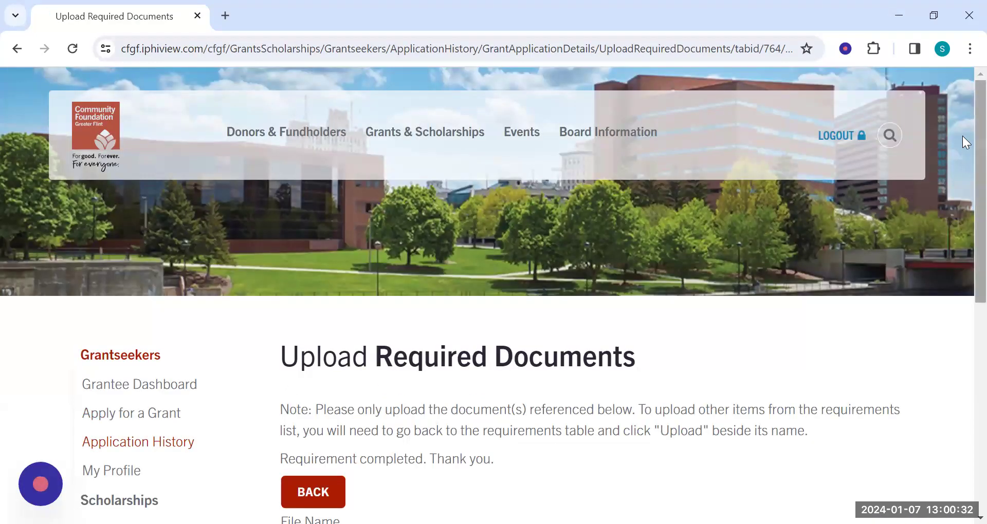
{"action": "scroll", "coordinate": [962, 139], "scroll_direction": "down", "scroll_amount": 2}
{"action": "scroll", "coordinate": [962, 190], "scroll_direction": "down", "scroll_amount": 4}
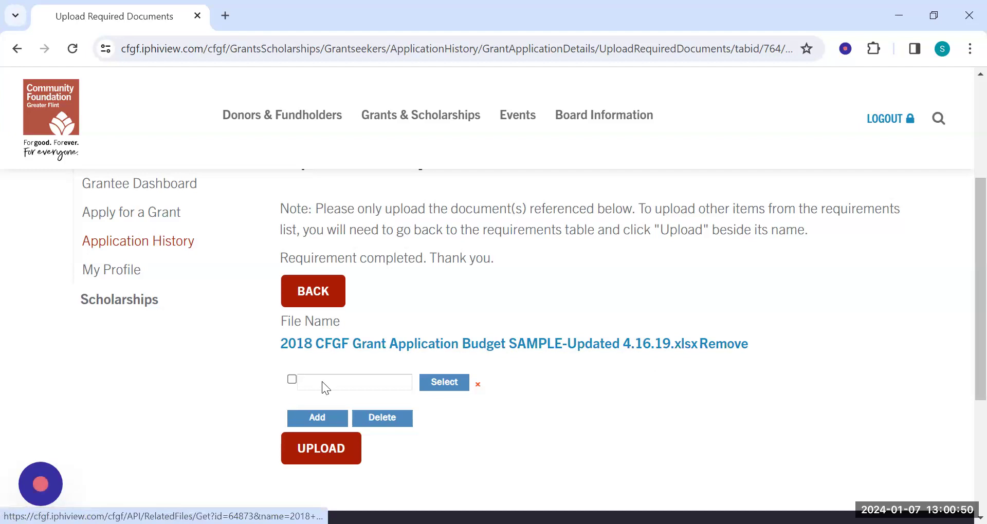
Return to the grant application overview and proceed from the requirements table to the Sign & Submit page.
{"action": "scroll", "coordinate": [644, 432], "scroll_direction": "up", "scroll_amount": 1}
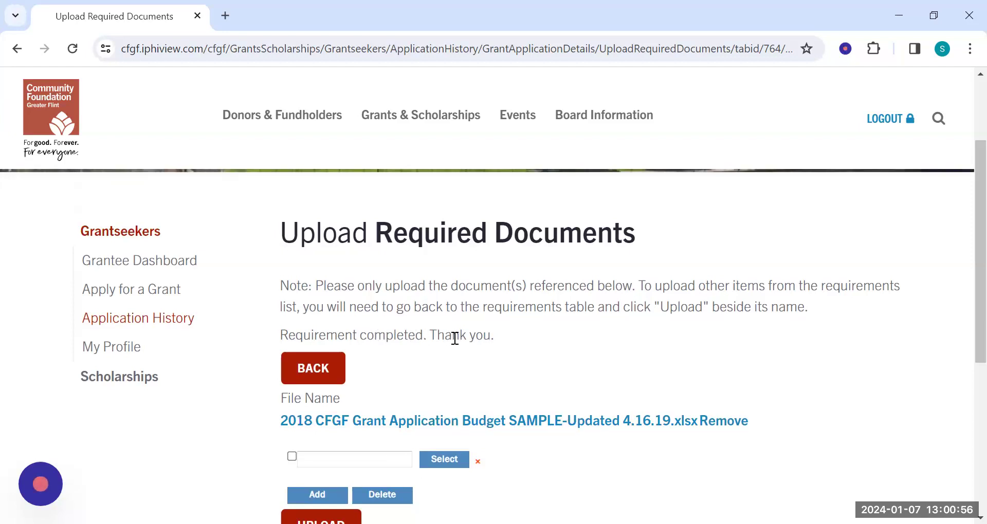
{"action": "left_click", "coordinate": [337, 369]}
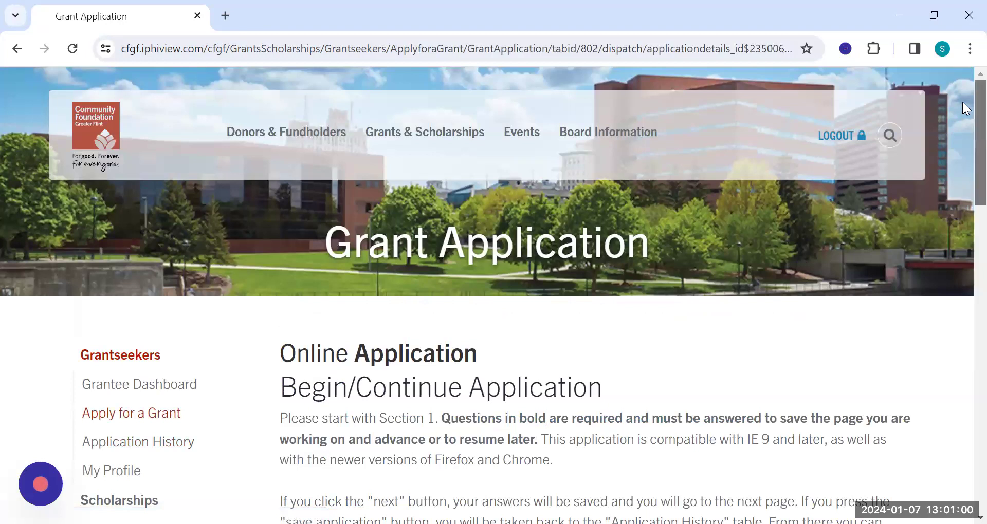
{"action": "scroll", "coordinate": [962, 103], "scroll_direction": "down", "scroll_amount": 3}
{"action": "scroll", "coordinate": [966, 200], "scroll_direction": "down", "scroll_amount": 10}
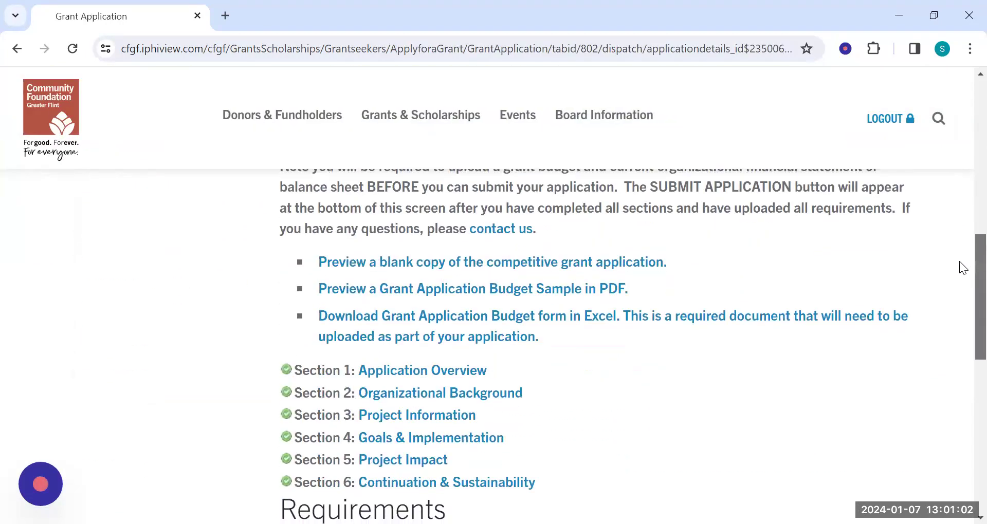
{"action": "scroll", "coordinate": [953, 292], "scroll_direction": "down", "scroll_amount": 3}
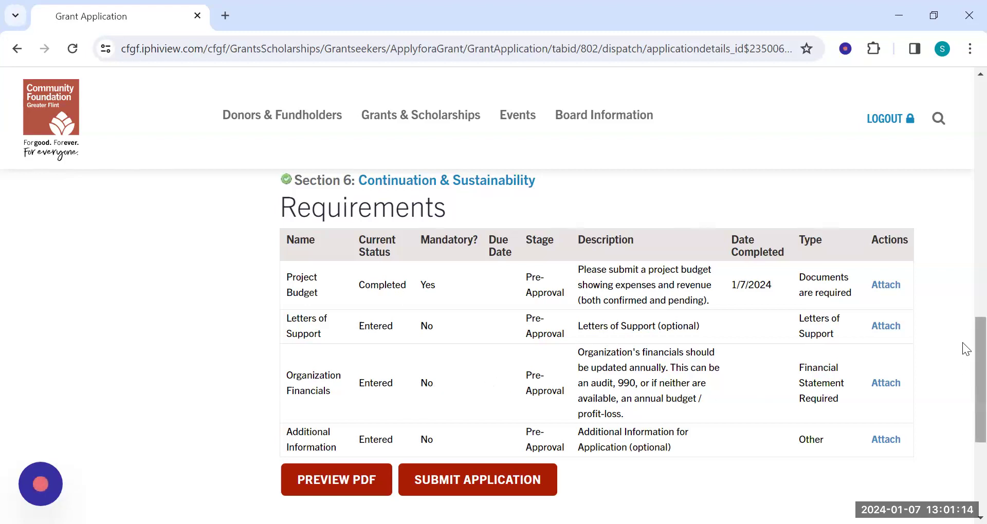
{"action": "scroll", "coordinate": [962, 349], "scroll_direction": "down", "scroll_amount": 2}
{"action": "left_click_drag", "start_coordinate": [962, 361], "coordinate": [962, 361]}
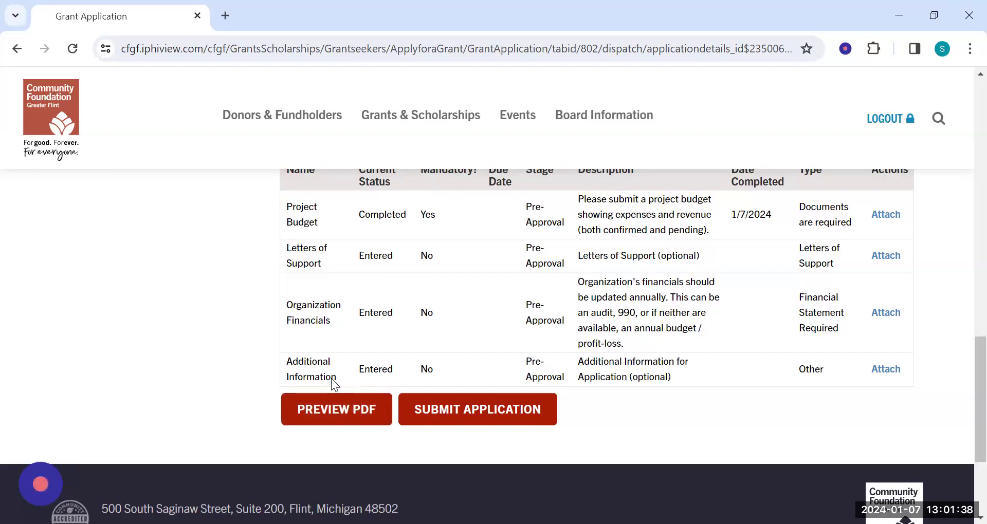
{"action": "left_click", "coordinate": [507, 419]}
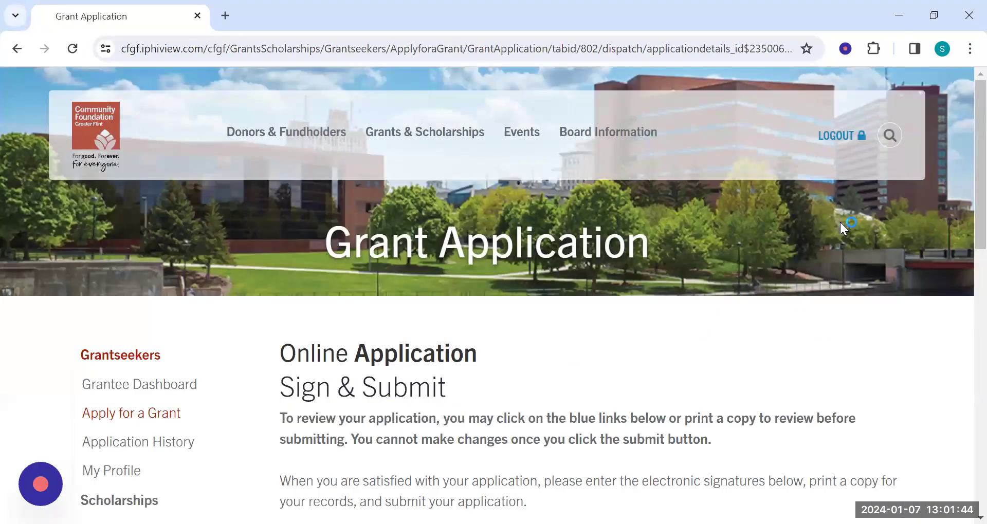
Enter "x" for both the Executive Director and the Board Chair digital signatures.
{"action": "scroll", "coordinate": [962, 121], "scroll_direction": "down", "scroll_amount": 2}
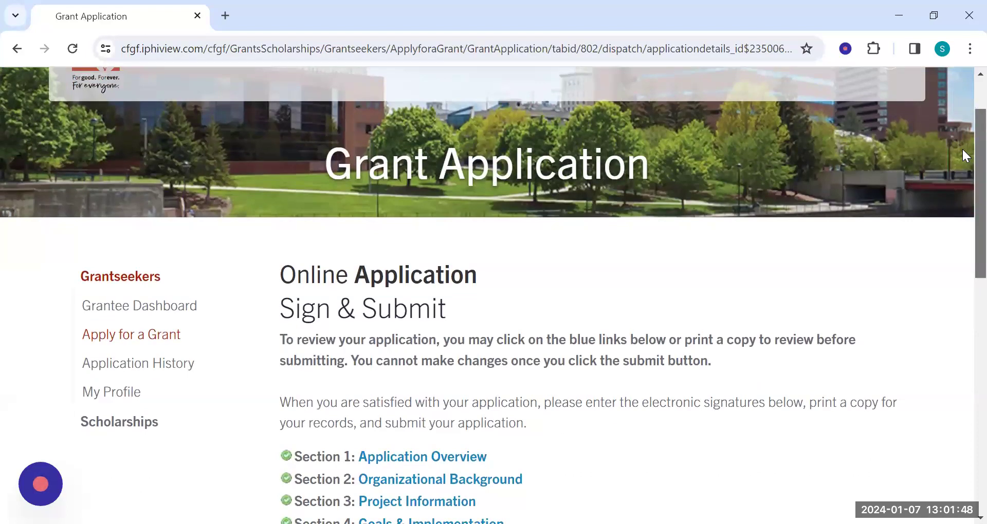
{"action": "scroll", "coordinate": [962, 153], "scroll_direction": "down", "scroll_amount": 8}
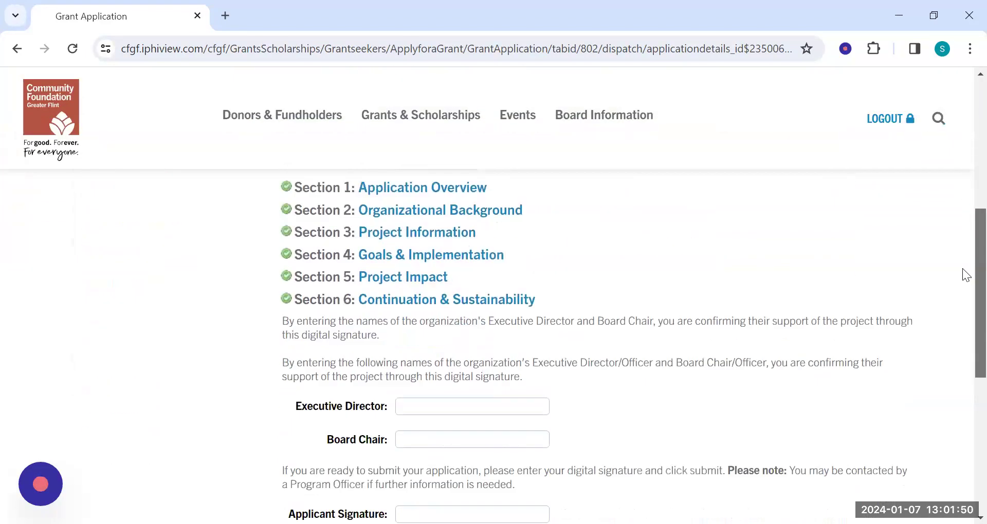
{"action": "left_click", "coordinate": [472, 272]}
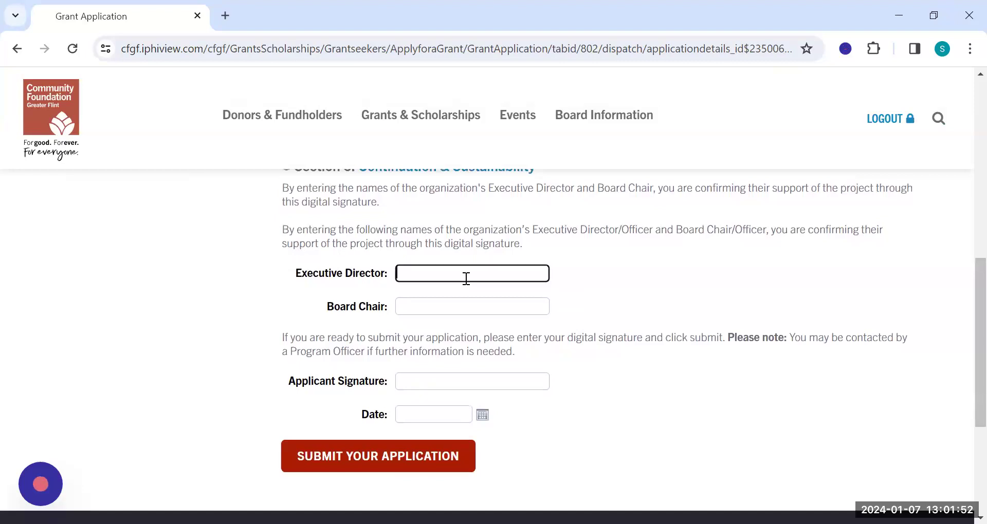
{"action": "type", "text": "x"}
{"action": "left_click", "coordinate": [483, 307]}
{"action": "type", "text": "x"}
{"action": "left_click", "coordinate": [667, 262]}
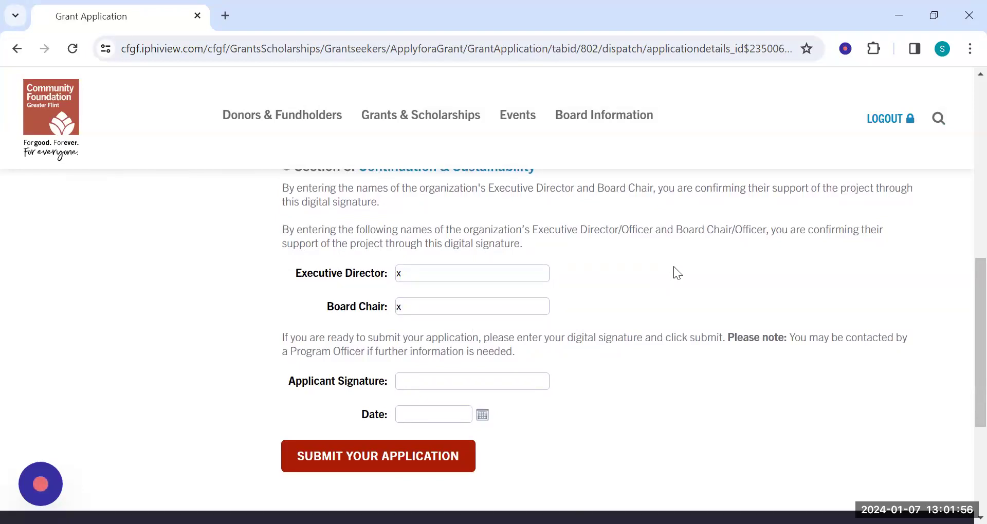
Sign with the applicant's full name, set the date to 1/7/24, and submit the application.
{"action": "scroll", "coordinate": [962, 300], "scroll_direction": "down", "scroll_amount": 1}
{"action": "left_click", "coordinate": [522, 347]}
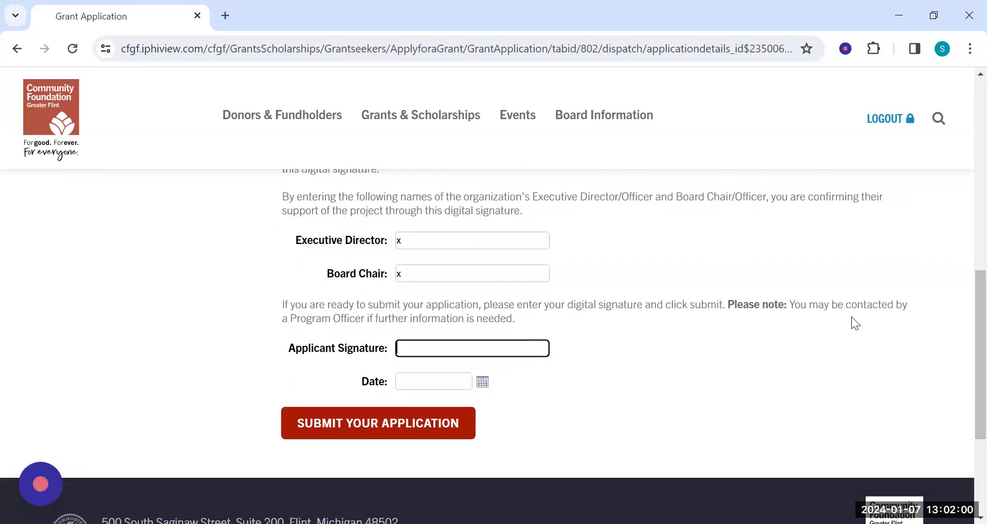
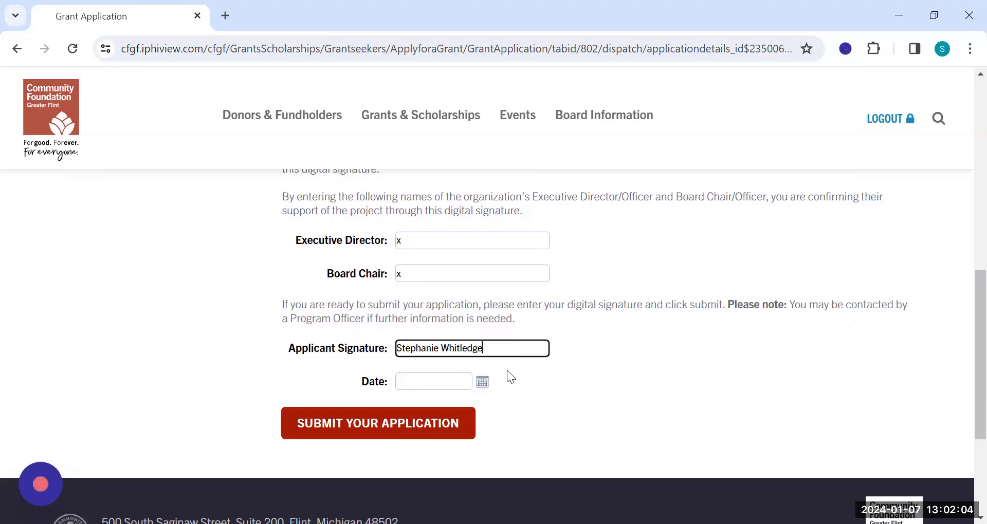
{"action": "left_click", "coordinate": [447, 382]}
{"action": "type", "text": "1/7/24"}
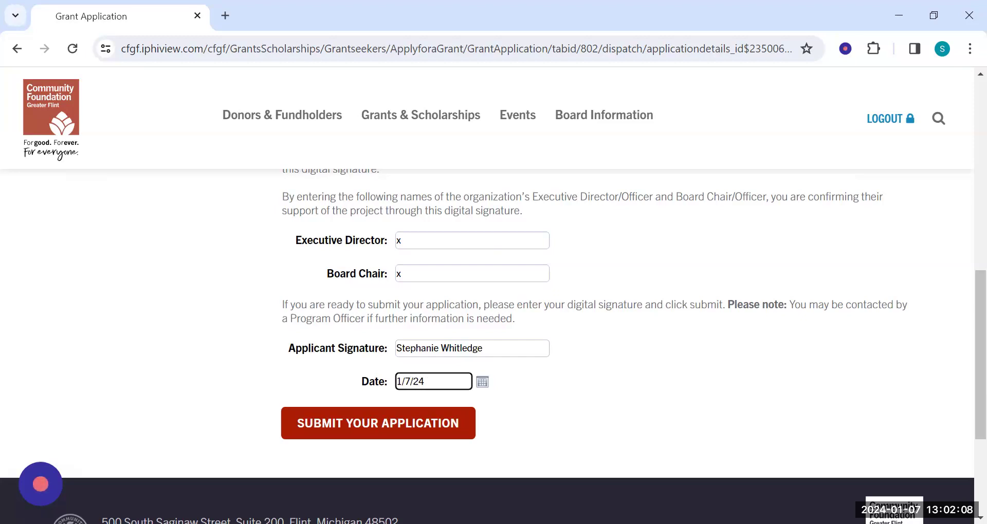
{"action": "left_click", "coordinate": [334, 424]}
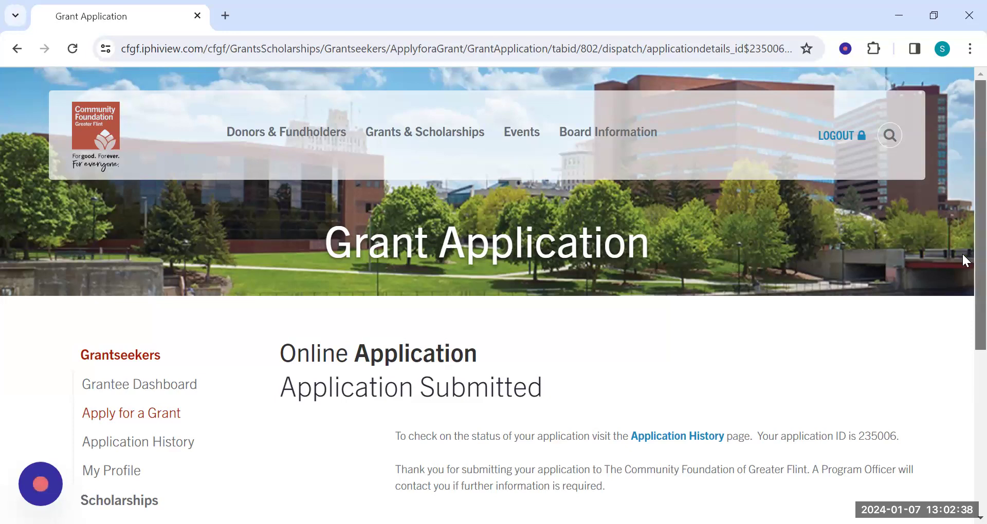
Open the Application History page and examine the status listing for the submitted application.
{"action": "scroll", "coordinate": [964, 252], "scroll_direction": "down", "scroll_amount": 1}
{"action": "scroll", "coordinate": [962, 288], "scroll_direction": "down", "scroll_amount": 3}
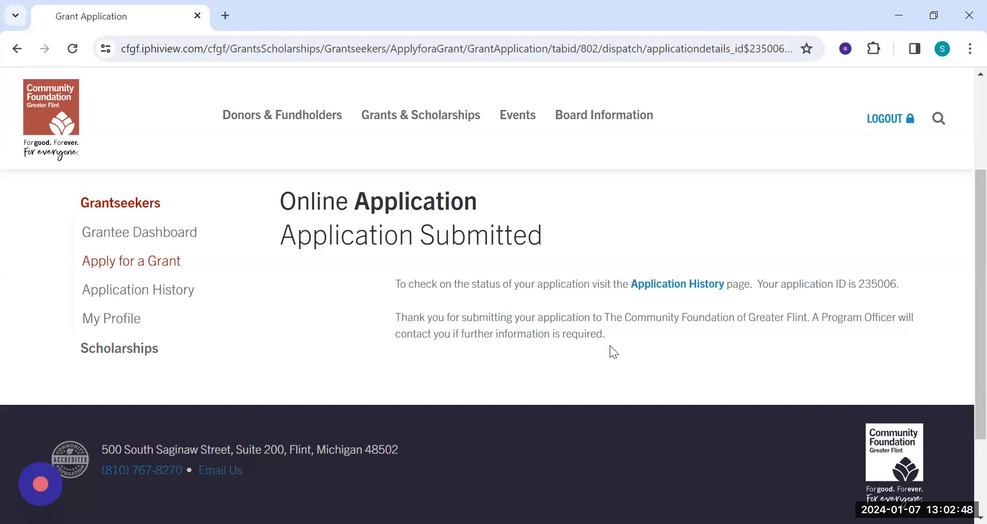
{"action": "left_click", "coordinate": [142, 291]}
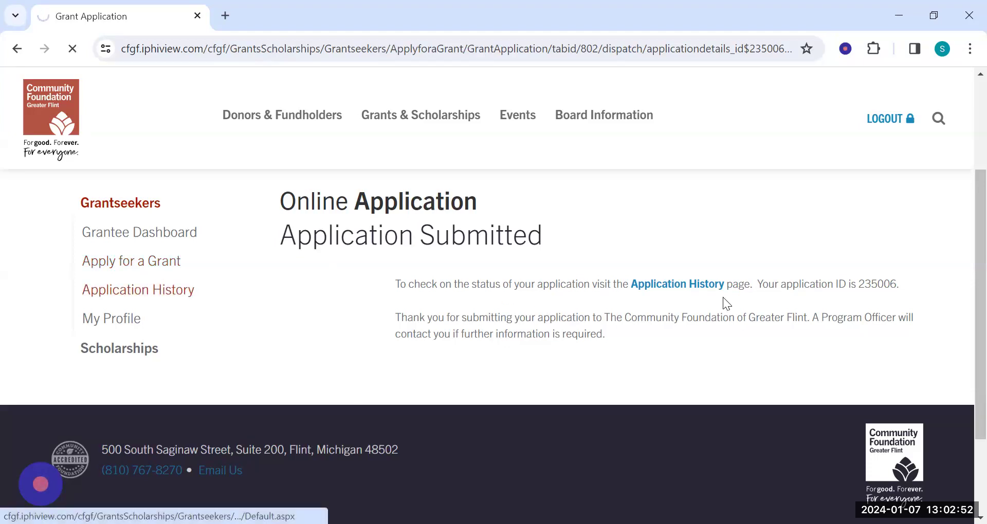
{"action": "scroll", "coordinate": [961, 240], "scroll_direction": "down", "scroll_amount": 5}
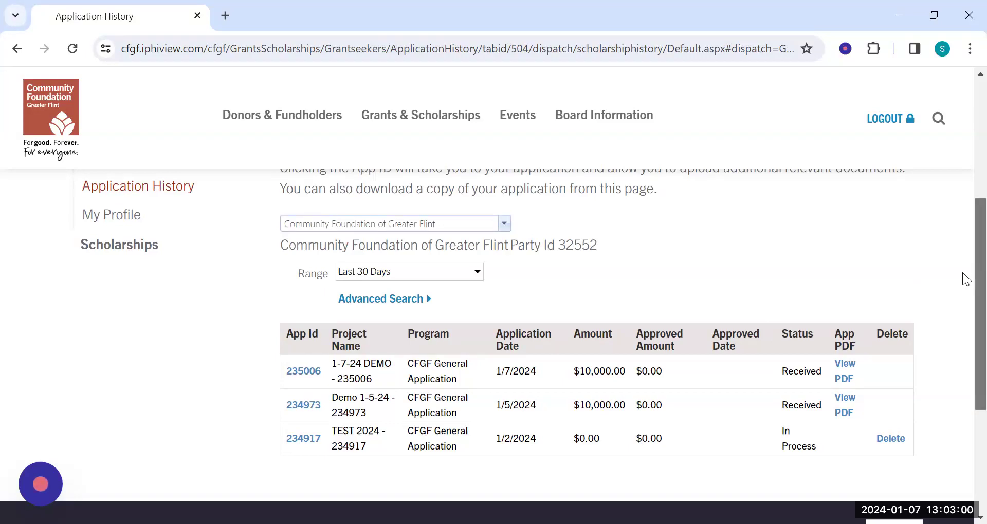
{"action": "scroll", "coordinate": [963, 273], "scroll_direction": "up", "scroll_amount": 3}
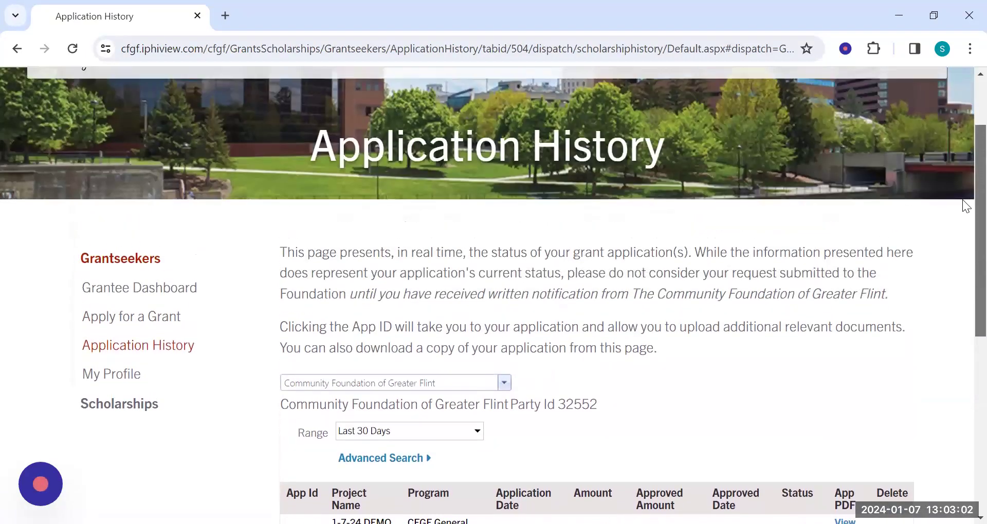
{"action": "scroll", "coordinate": [962, 197], "scroll_direction": "up", "scroll_amount": 1}
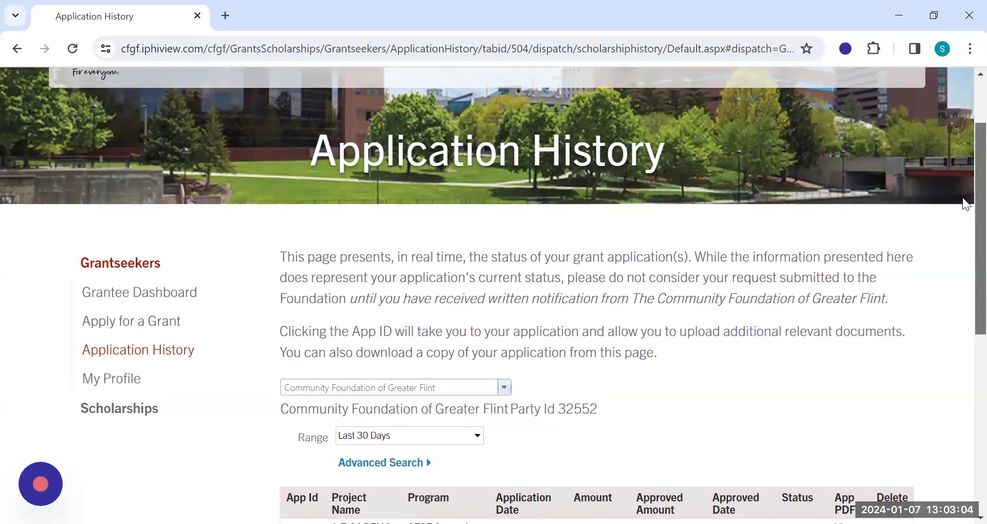
{"action": "scroll", "coordinate": [962, 185], "scroll_direction": "down", "scroll_amount": 2}
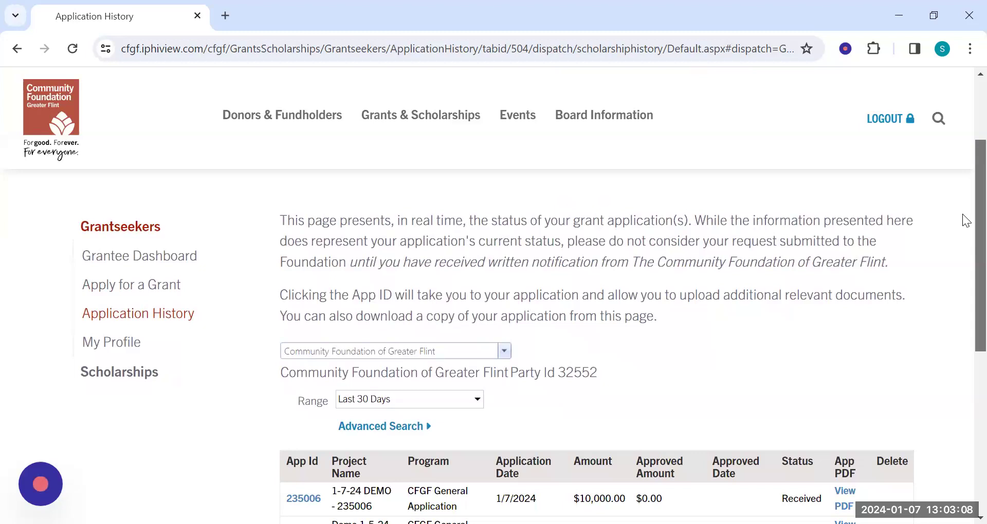
{"action": "scroll", "coordinate": [963, 216], "scroll_direction": "down", "scroll_amount": 1}
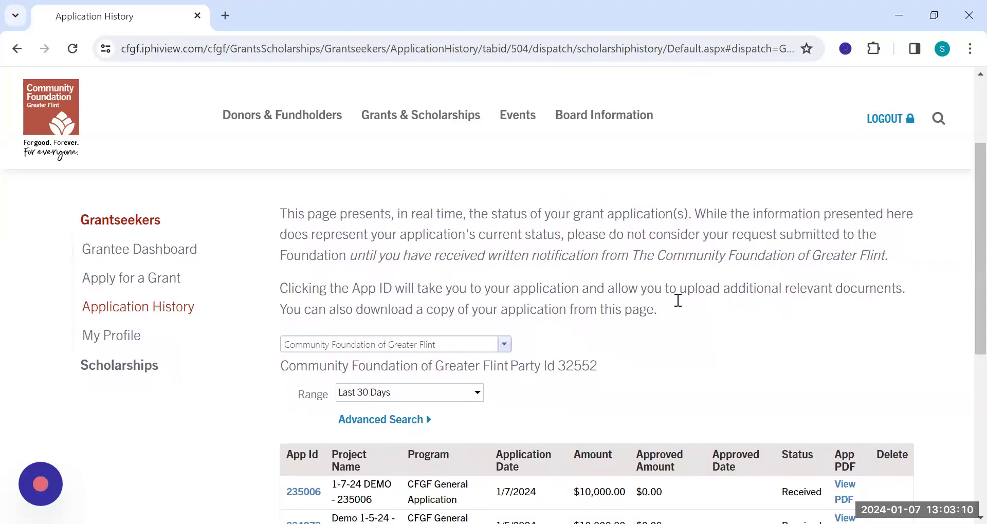